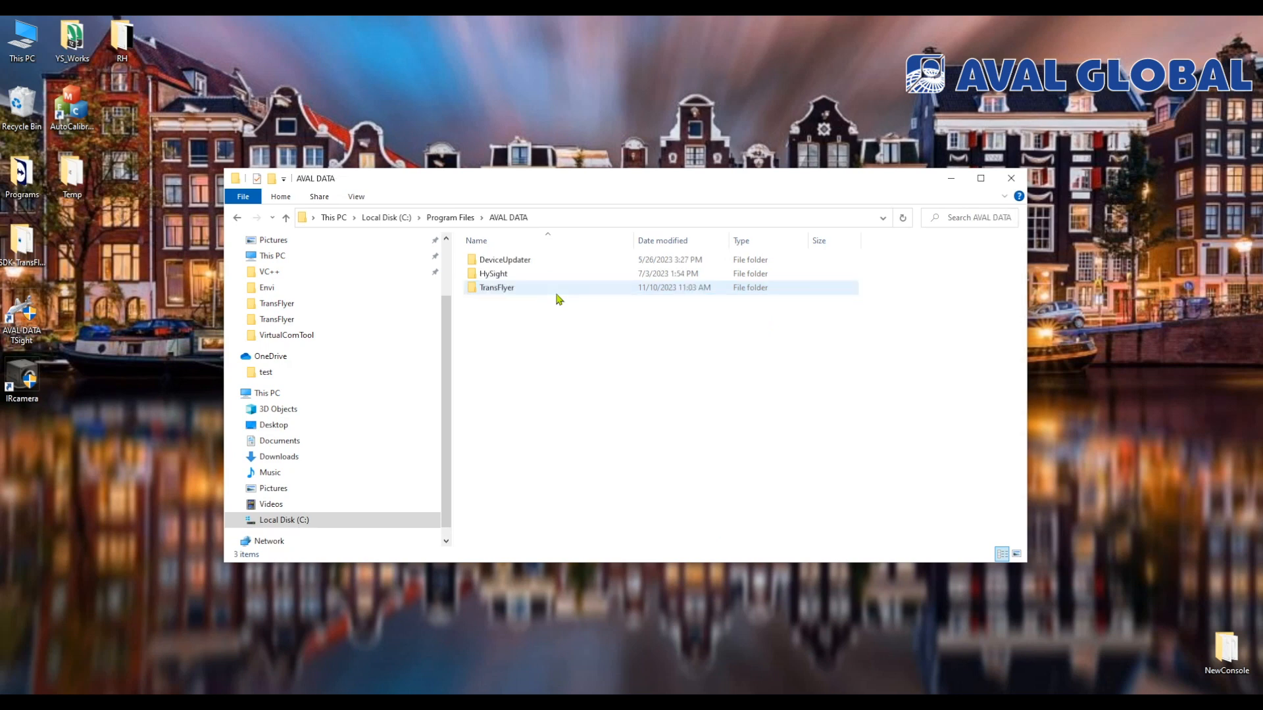
Open the TransFlyer folder of the English documentation inside AVAL DATA's TransFlyer installation
left_click(545, 296)
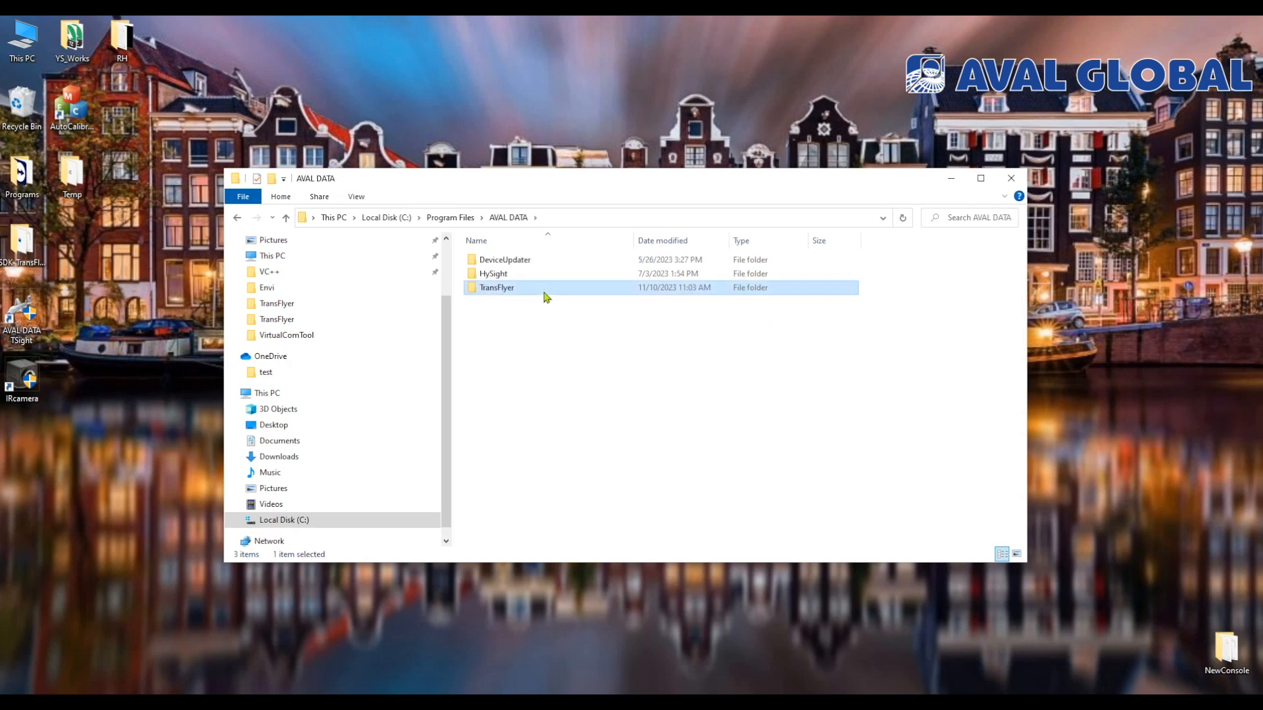
double_click(543, 296)
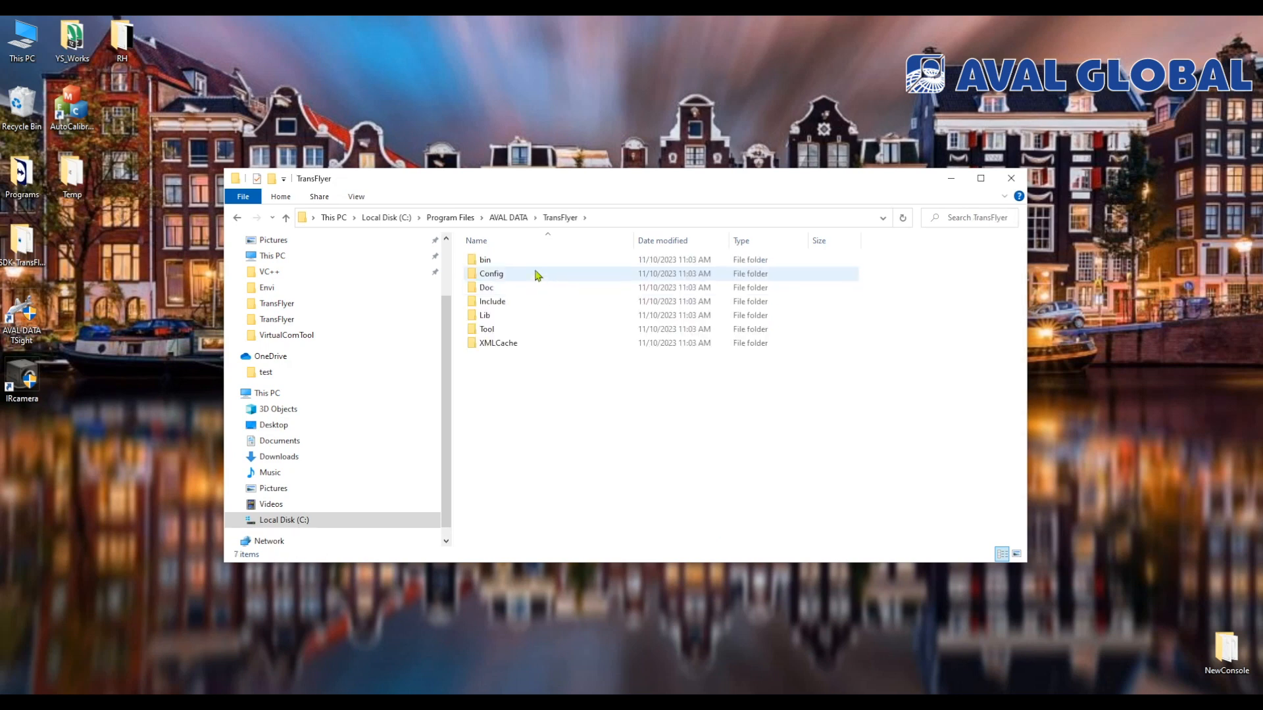
double_click(520, 292)
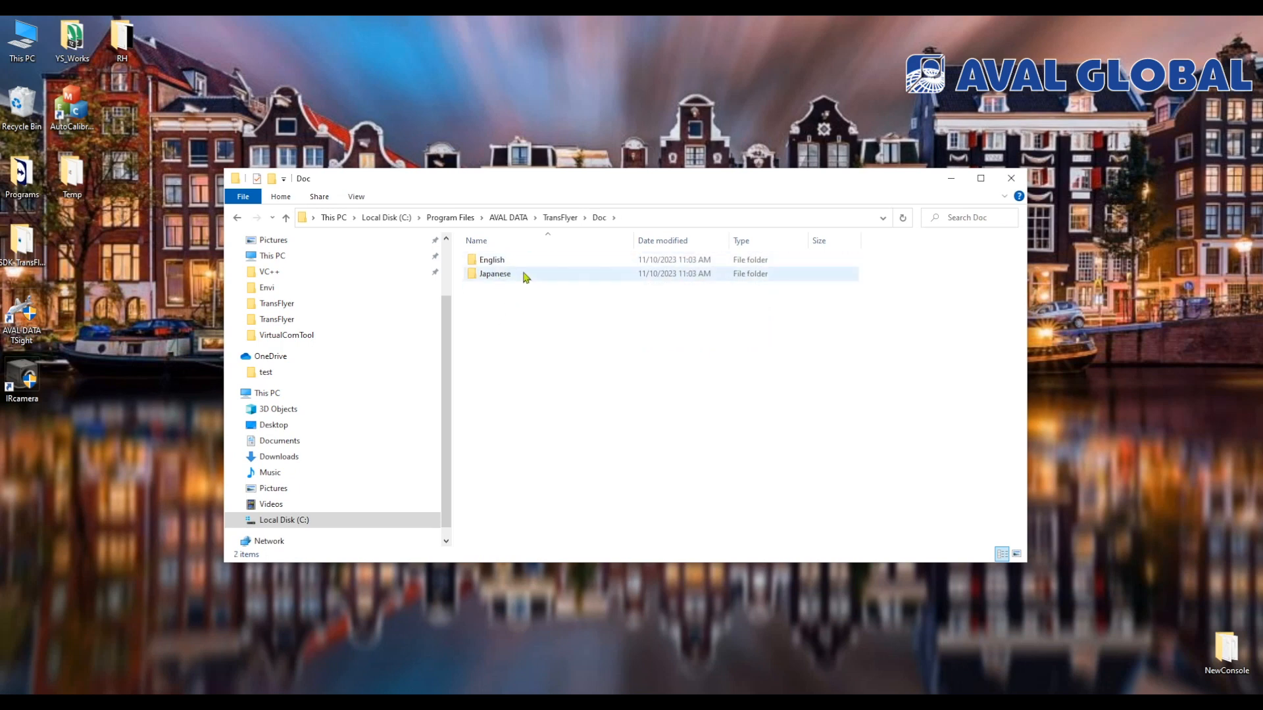
double_click(521, 261)
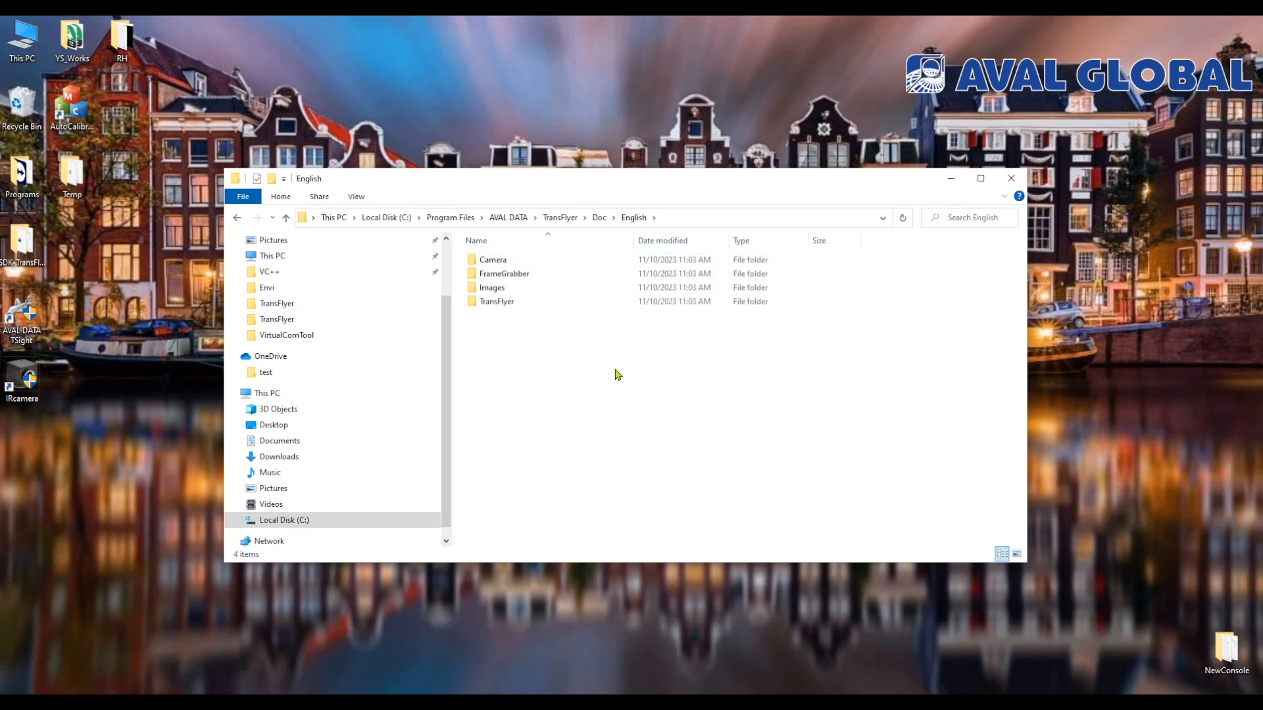
left_click(534, 305)
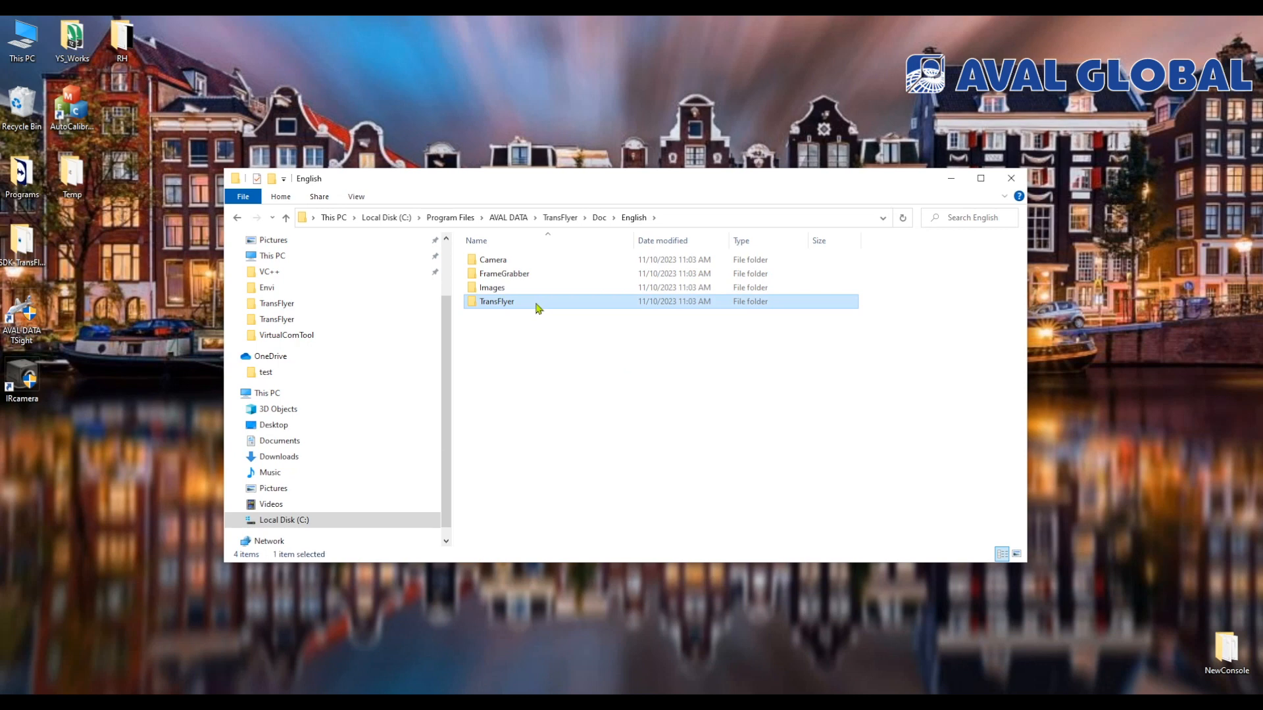
double_click(538, 307)
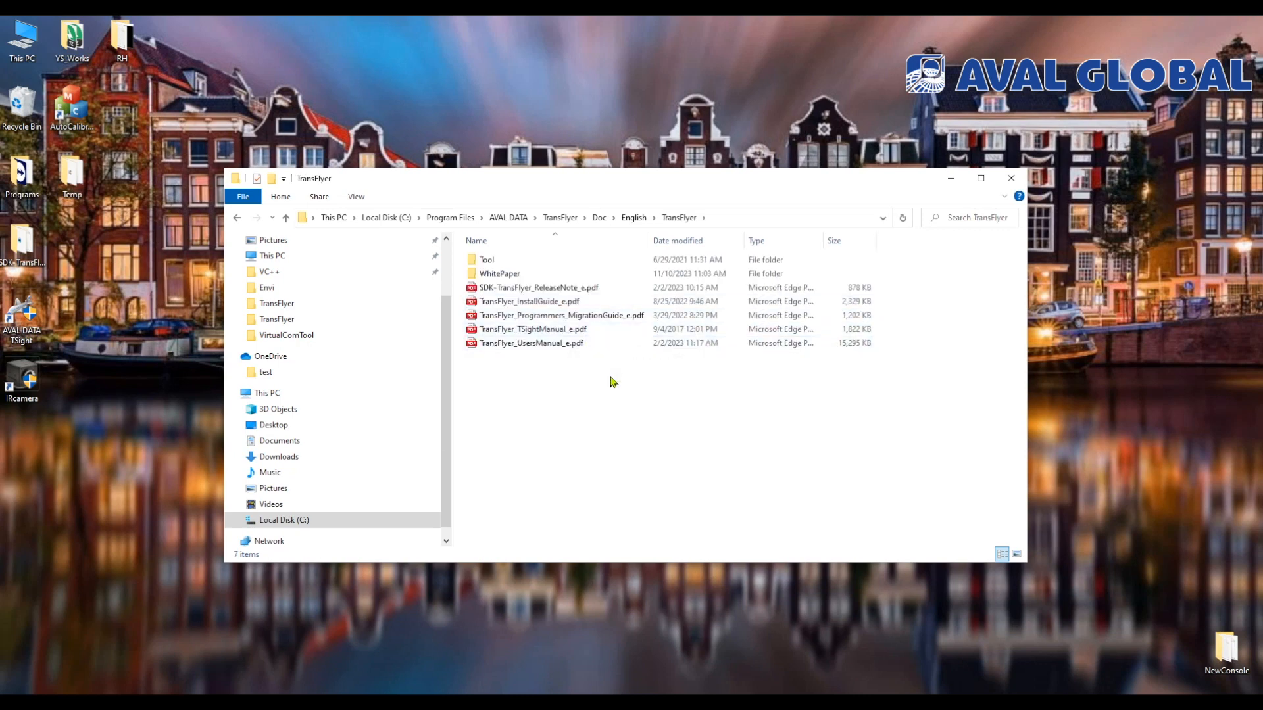
Look over the migration guide, TSight manual and user's manual PDFs, and the application notes in the WhitePaper folder
left_click(602, 316)
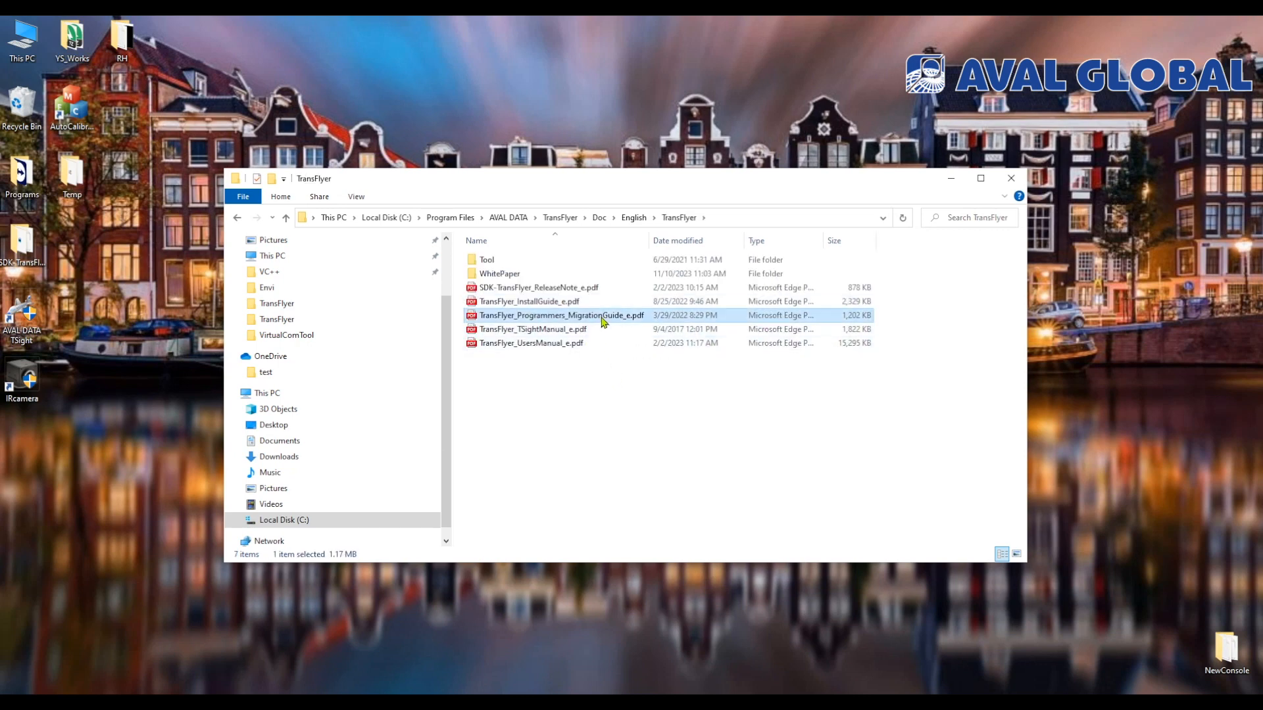
left_click(609, 333)
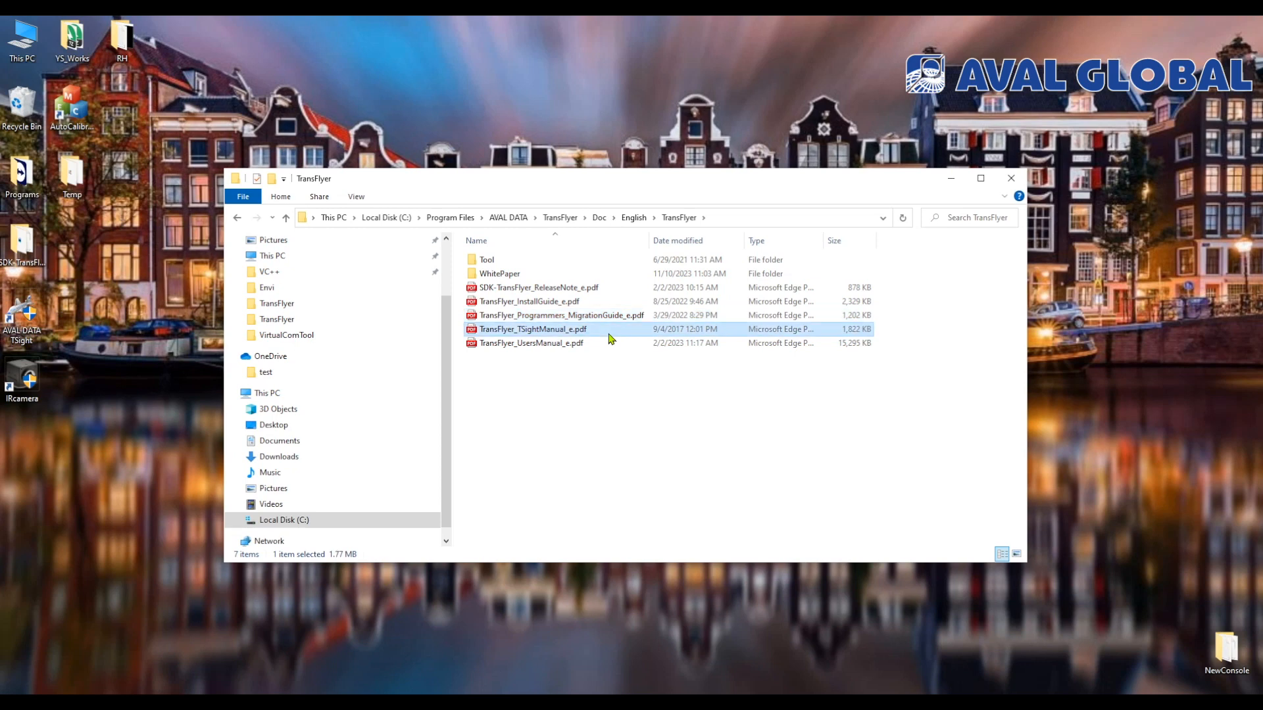
left_click(585, 346)
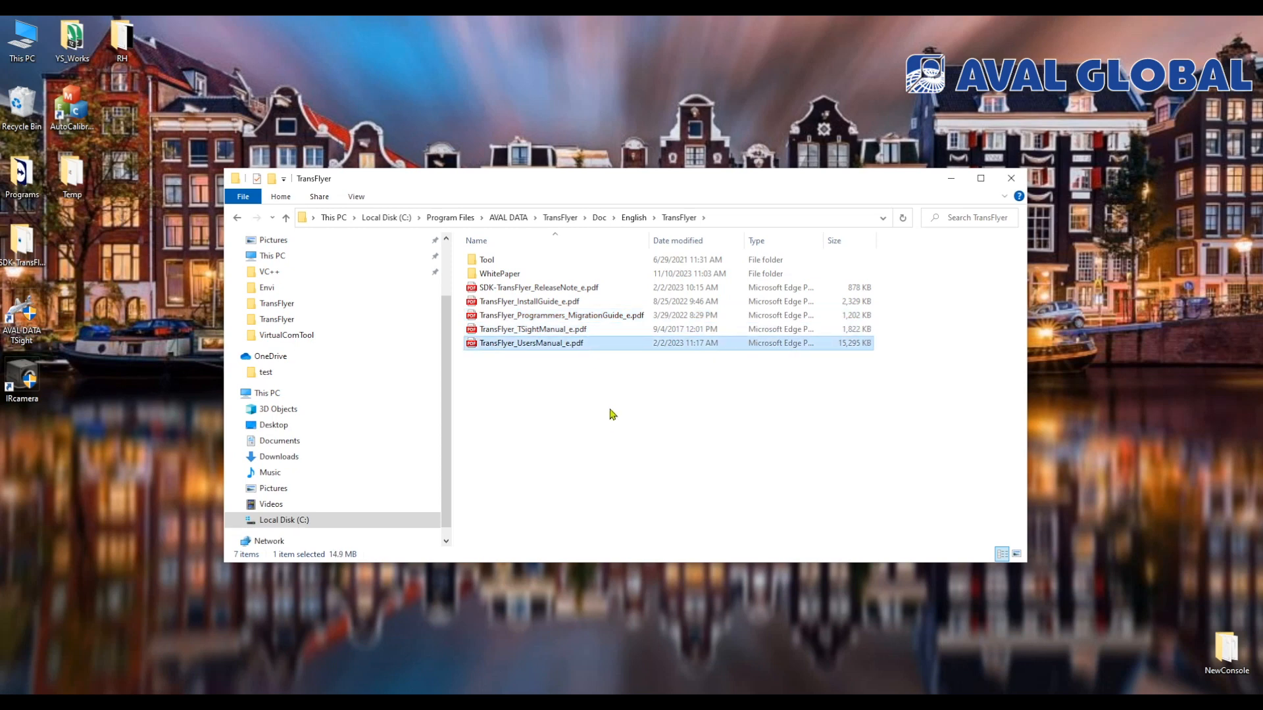
double_click(526, 275)
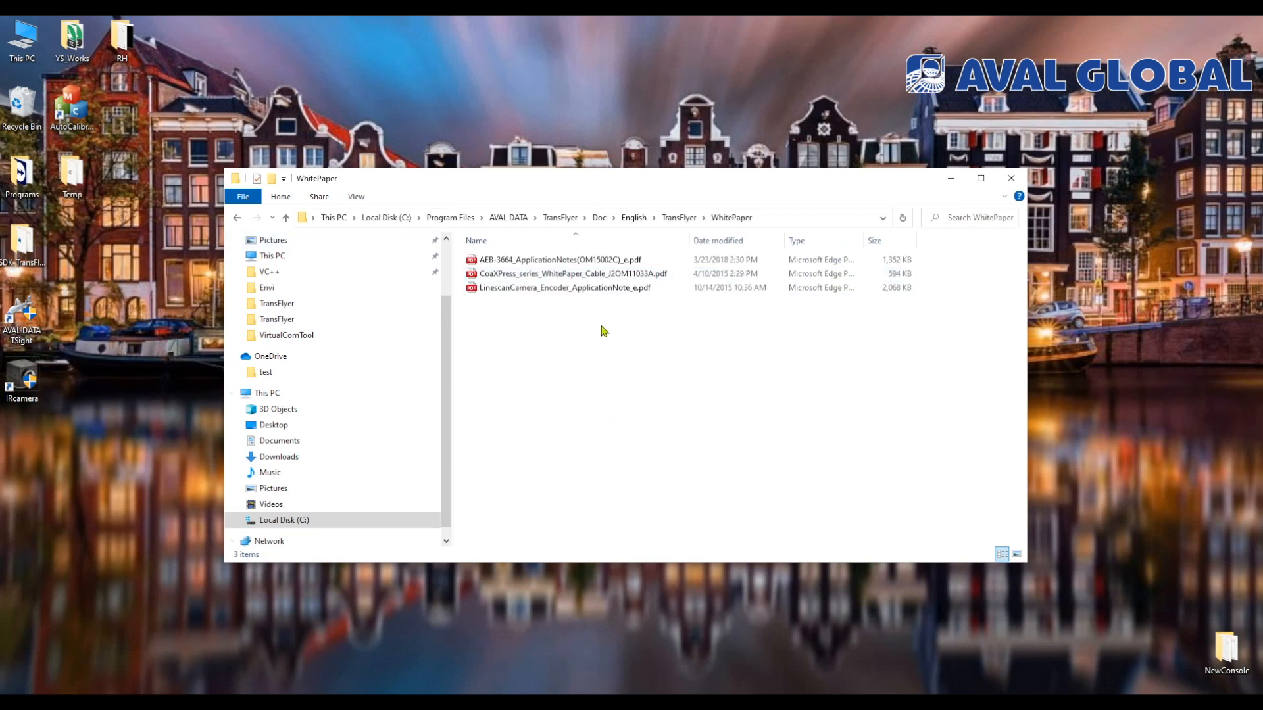
left_click(600, 290)
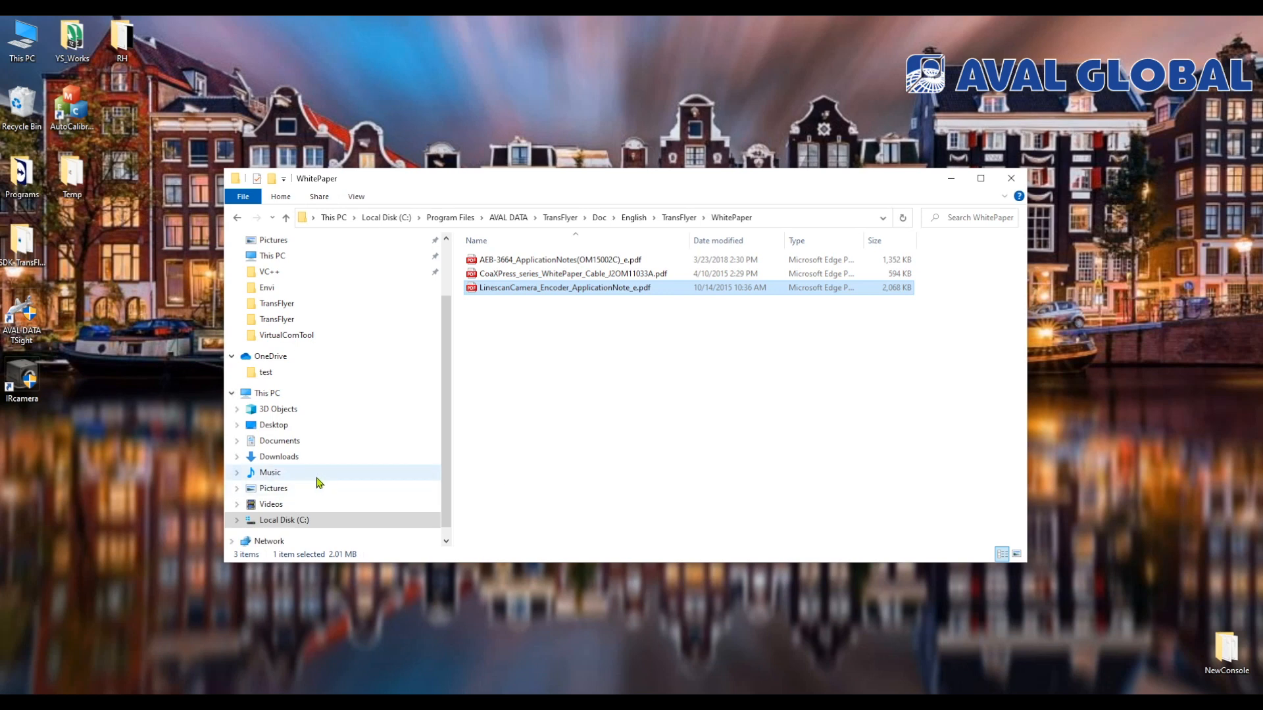
View the C++ samples in the AVAL DATA TransFlyer Examples folder under Documents, and minimize the file window
left_click(302, 446)
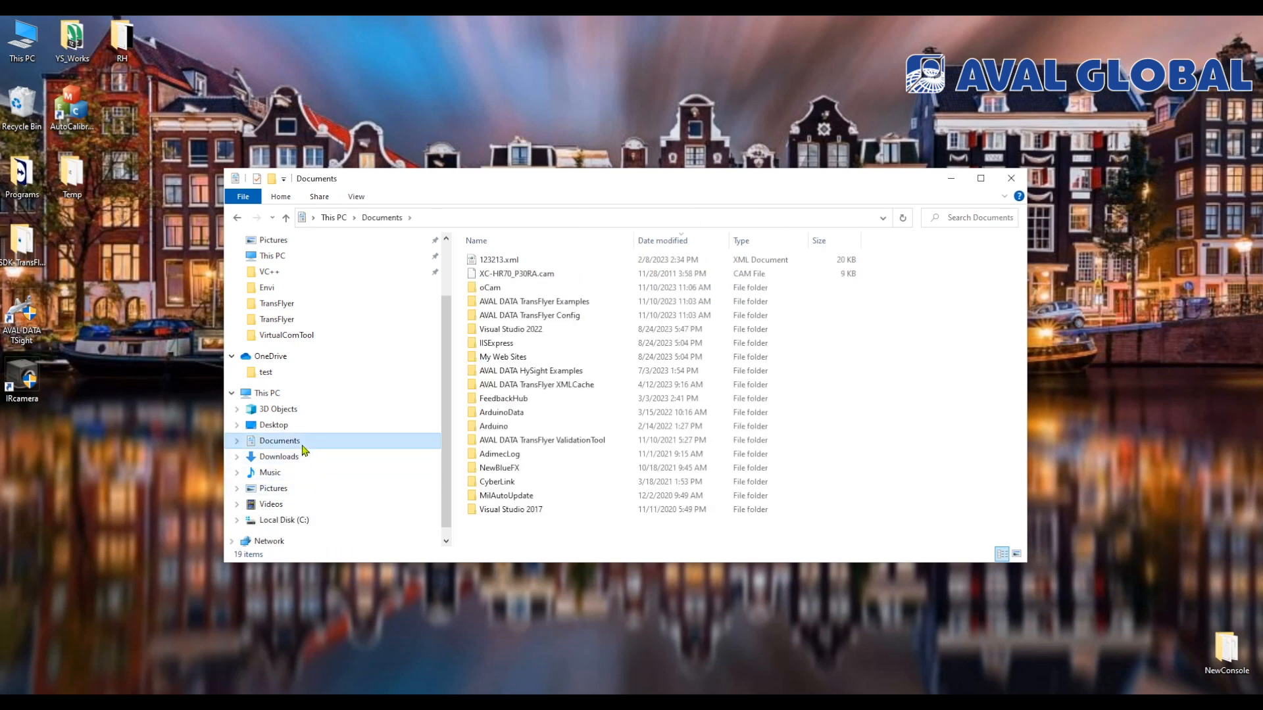
double_click(601, 303)
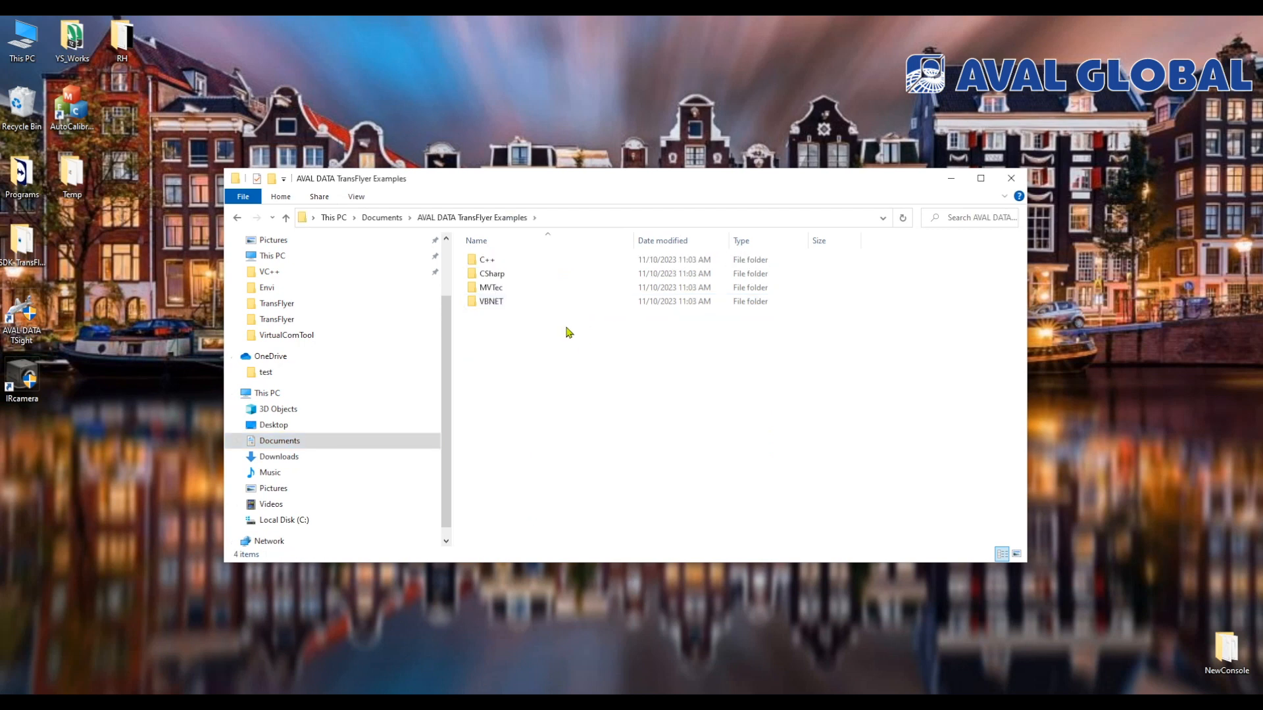
left_click(516, 262)
double_click(516, 262)
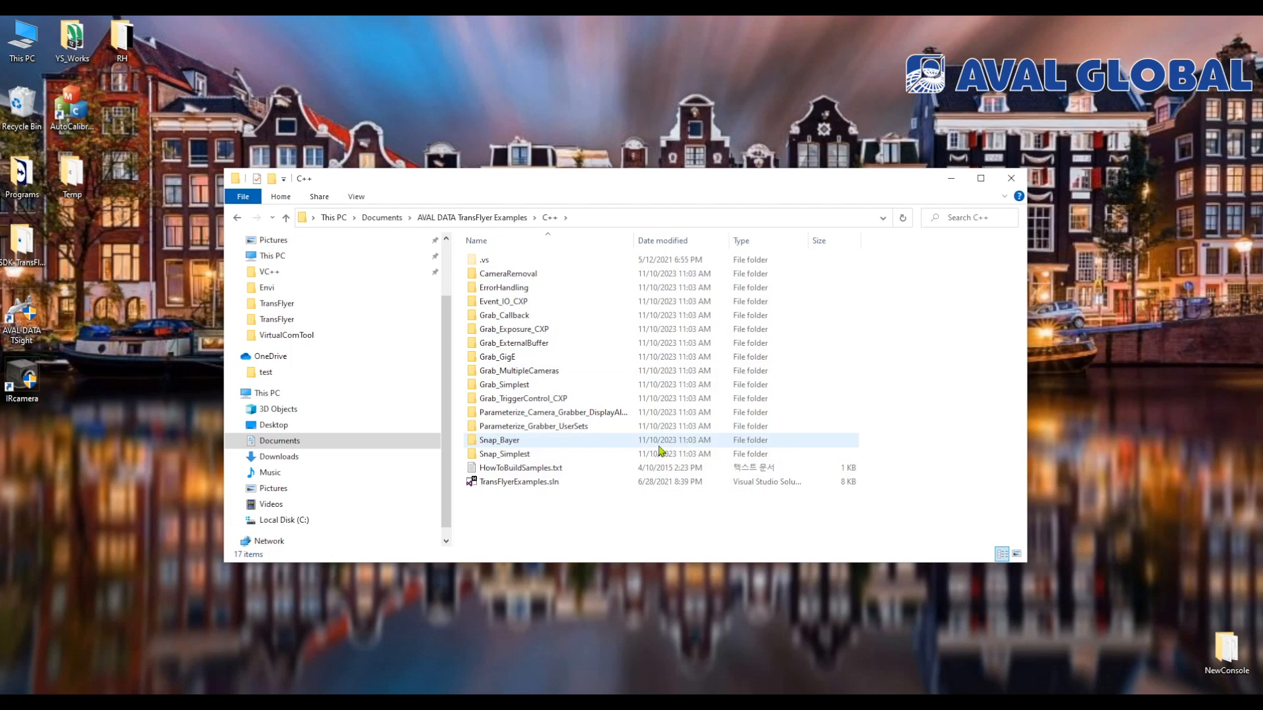
left_click(960, 176)
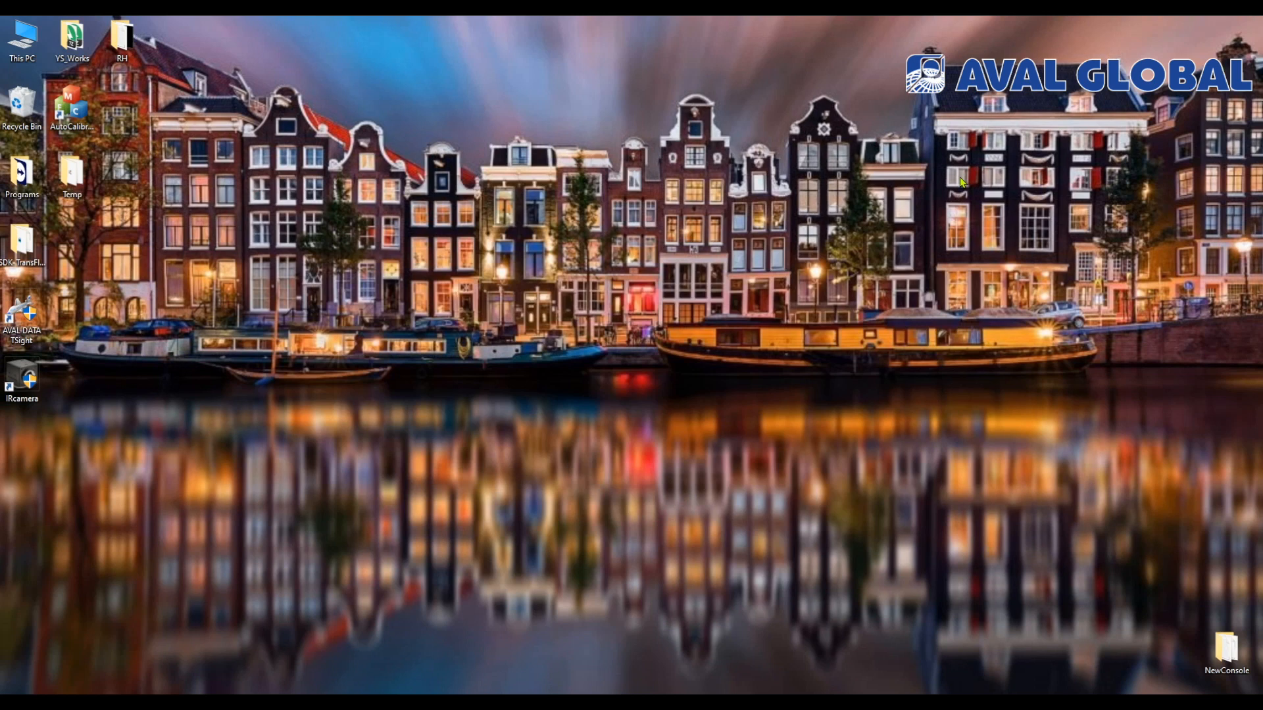
Launch AVAL DATA TSight from the desktop, allow it to run despite the SmartScreen block, and dismiss the registration notice
double_click(33, 318)
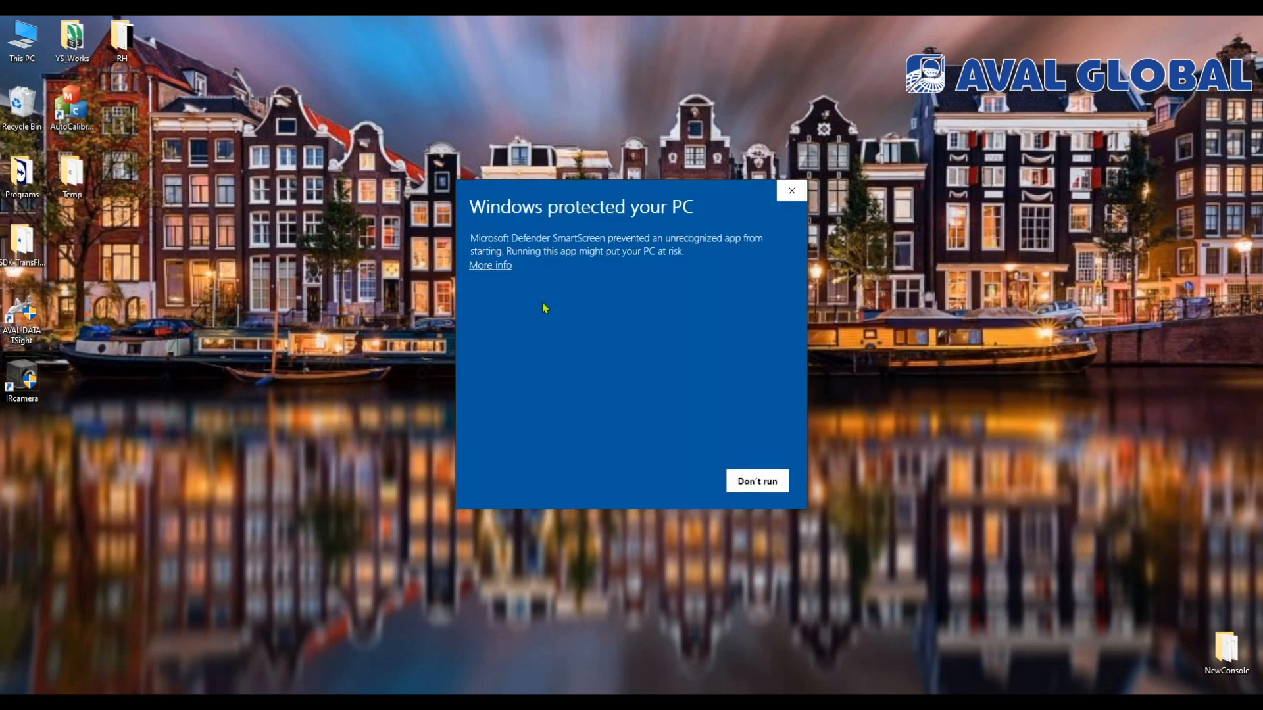
left_click(496, 267)
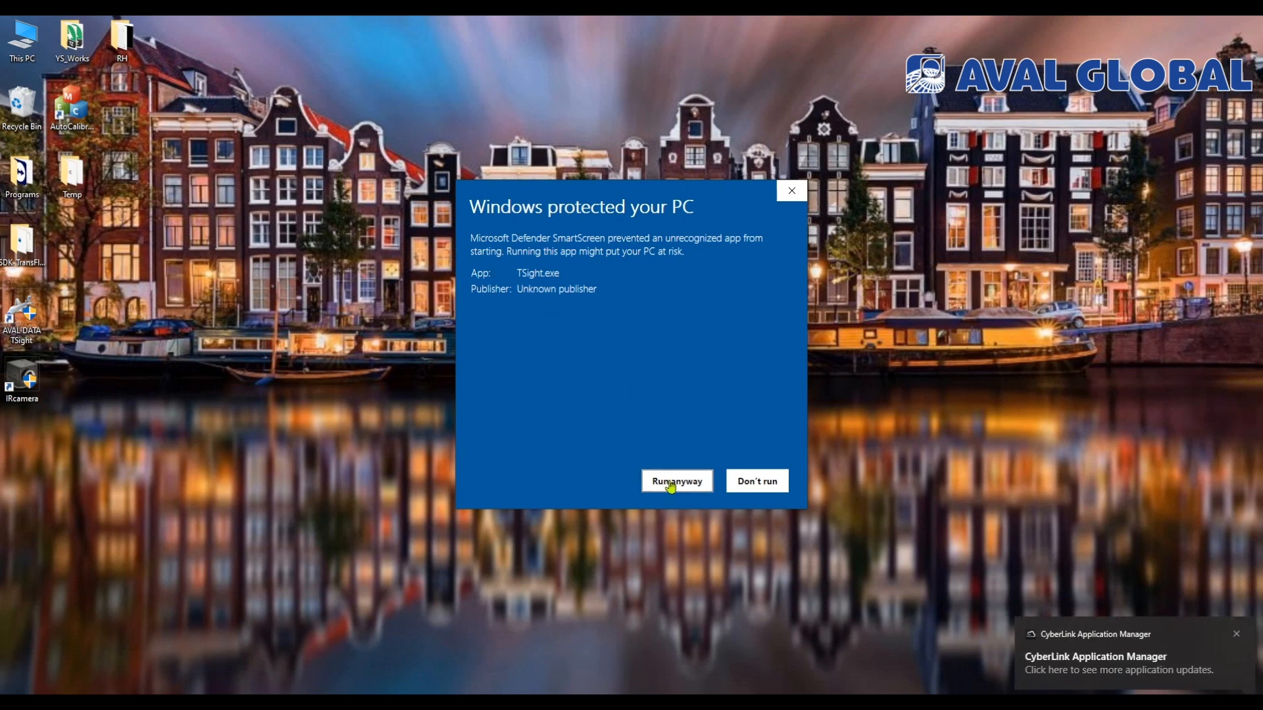
left_click(671, 486)
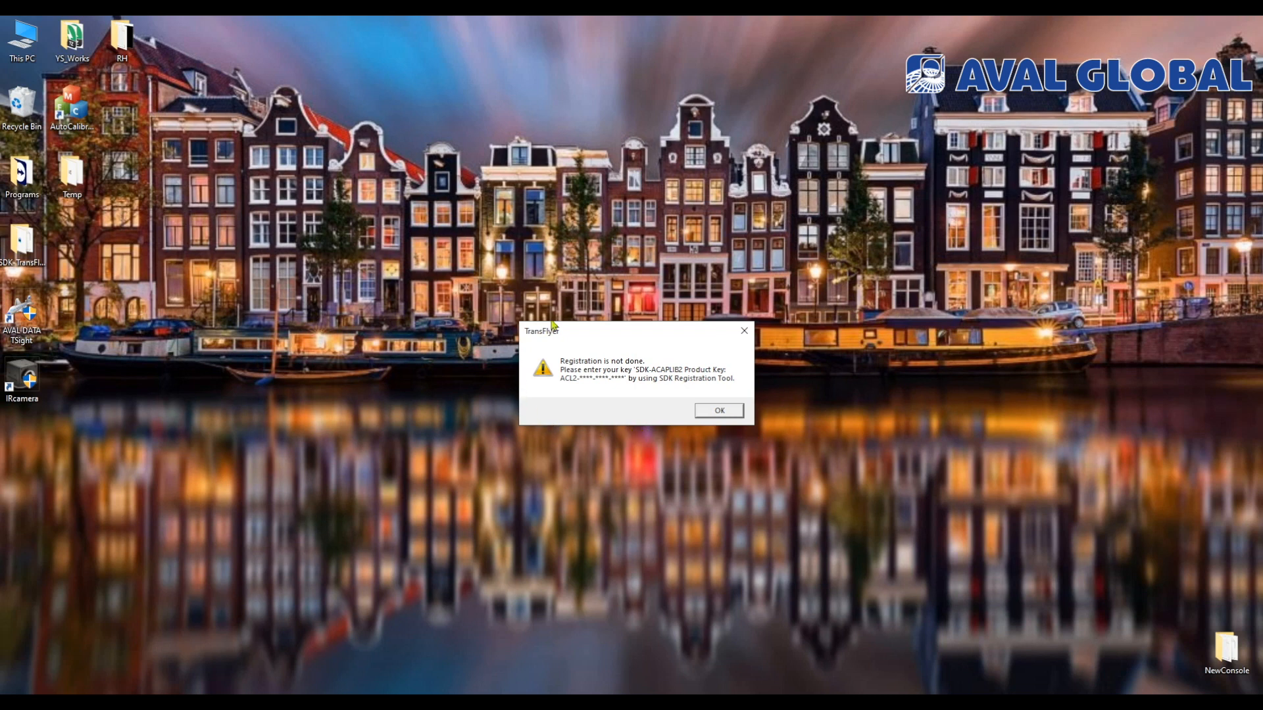
left_click(721, 412)
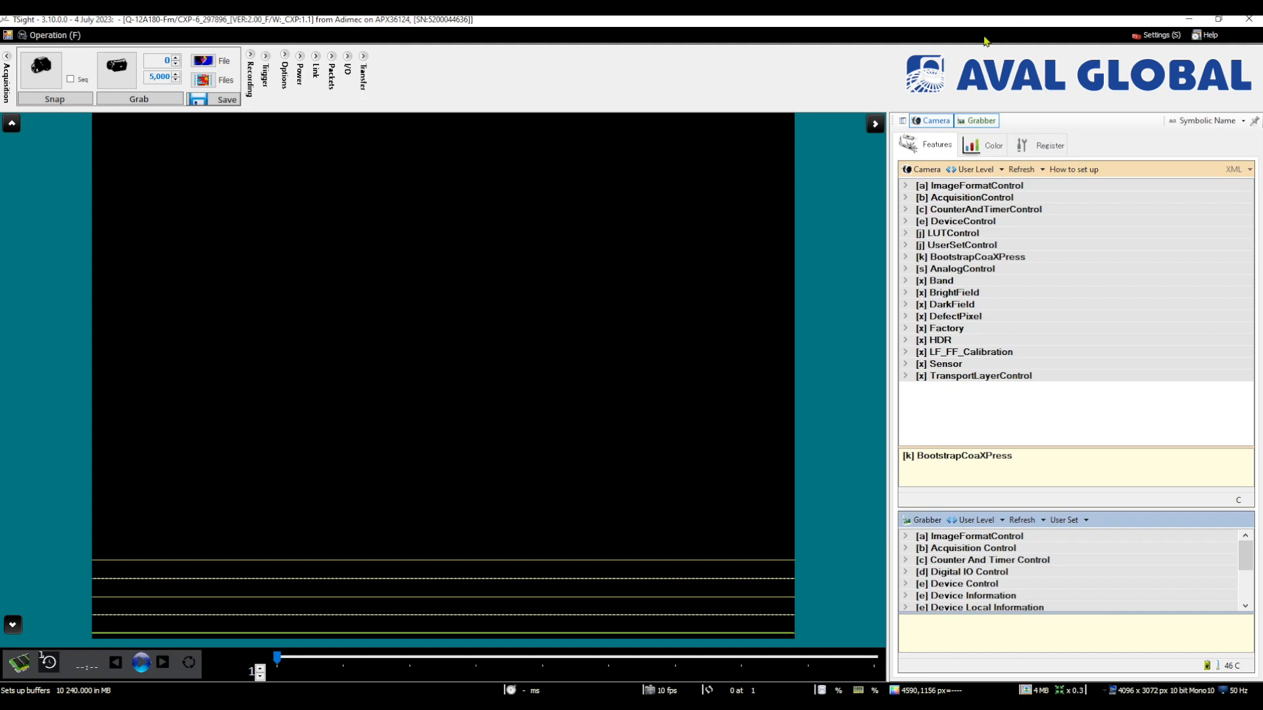
Examine the Operation commands for cameras and windows, and the processor choices in the process priority settings
left_click(53, 38)
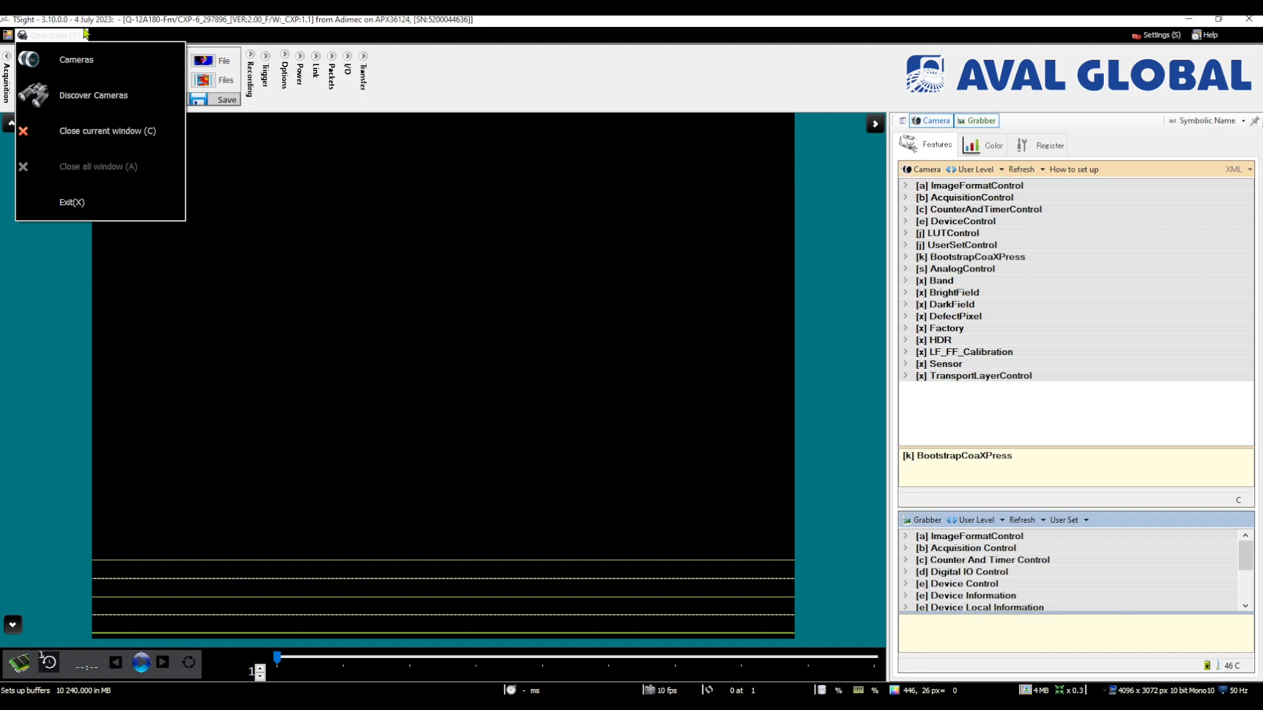
mouse_move(114, 61)
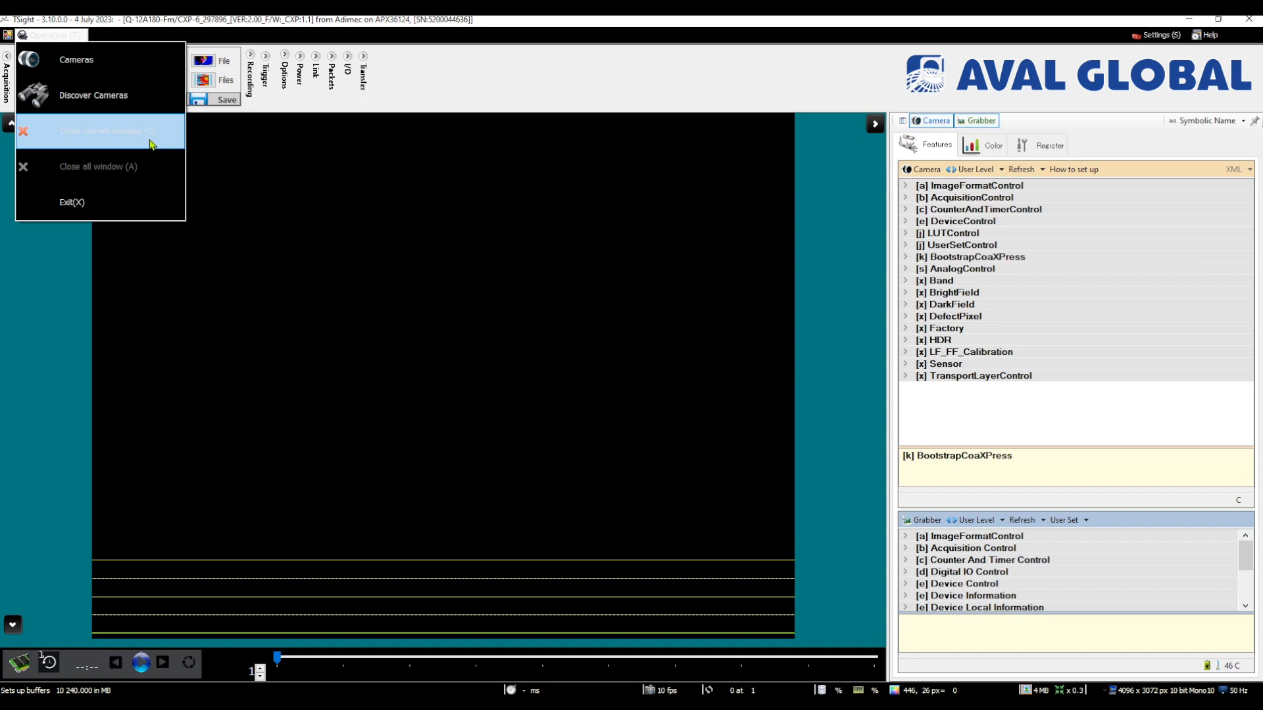
left_click(1158, 35)
left_click(1158, 35)
left_click(1158, 35)
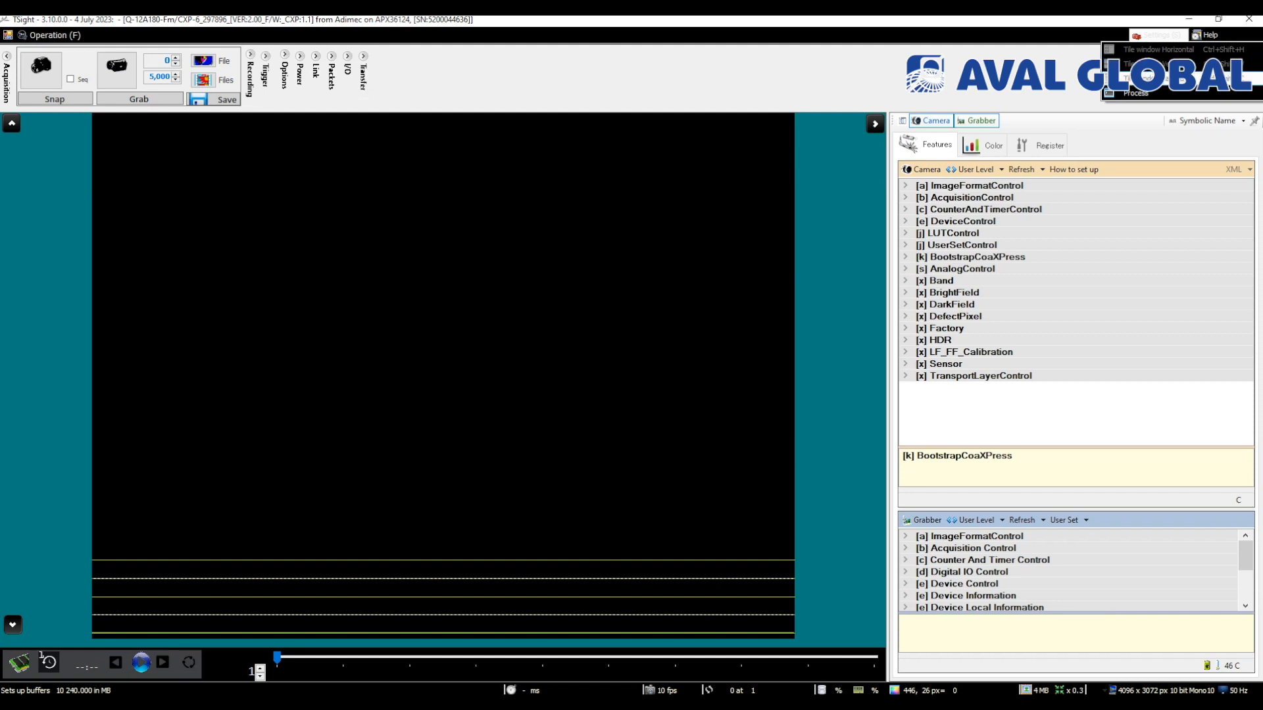
mouse_move(1203, 100)
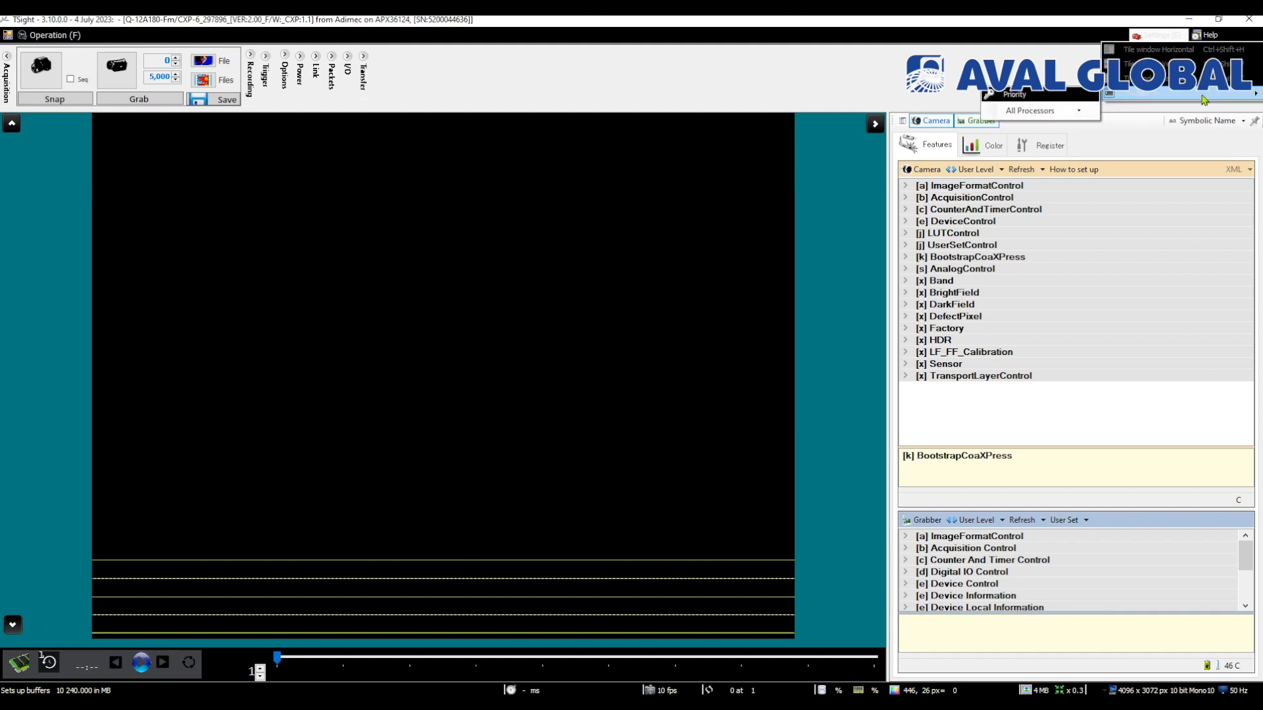
left_click(1077, 113)
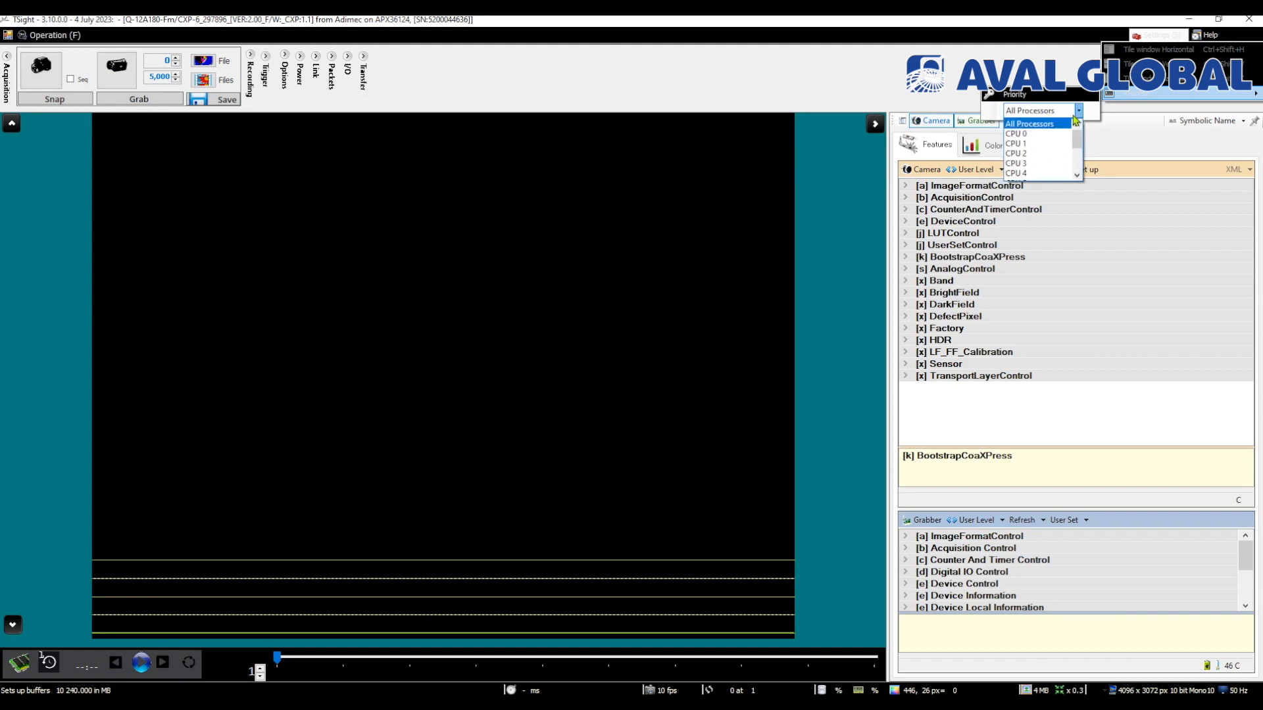
Open the Features Snapshot from the help options and read through the listed camera features
left_click(1210, 35)
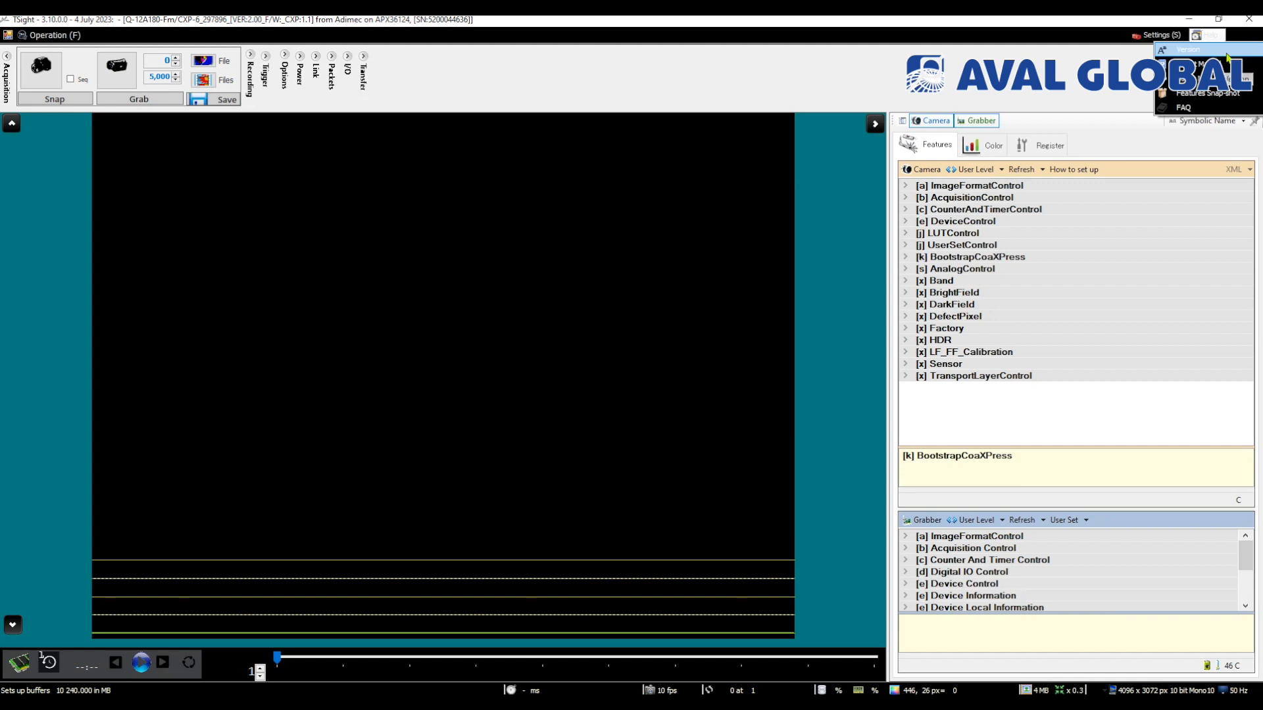
left_click(1247, 97)
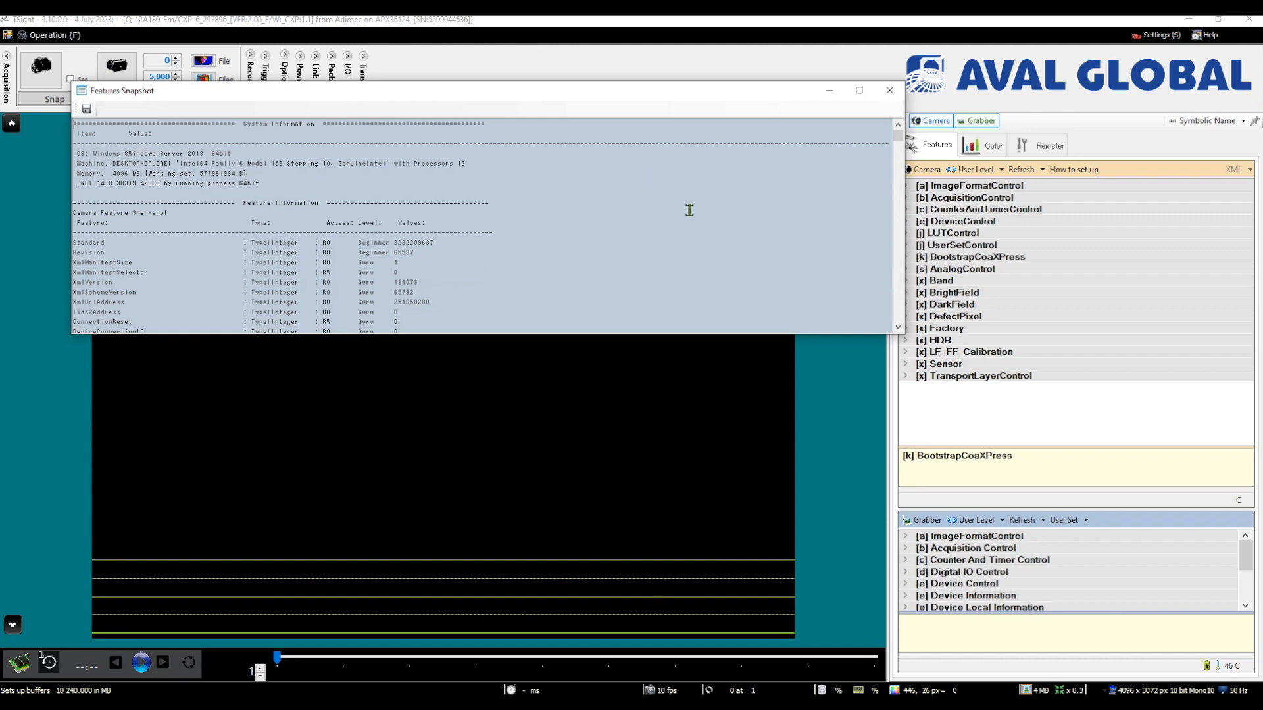
scroll(692, 210, "down", 1)
scroll(692, 210, "down", 7)
scroll(692, 209, "down", 10)
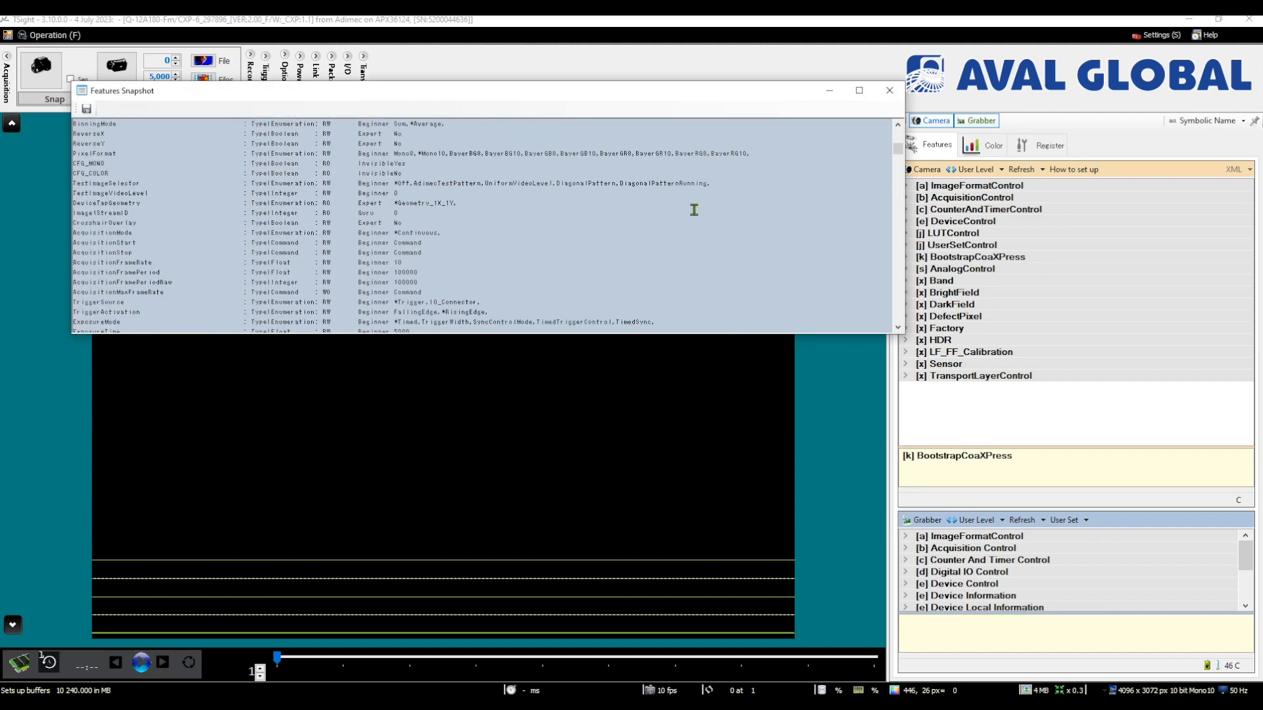
scroll(694, 209, "down", 4)
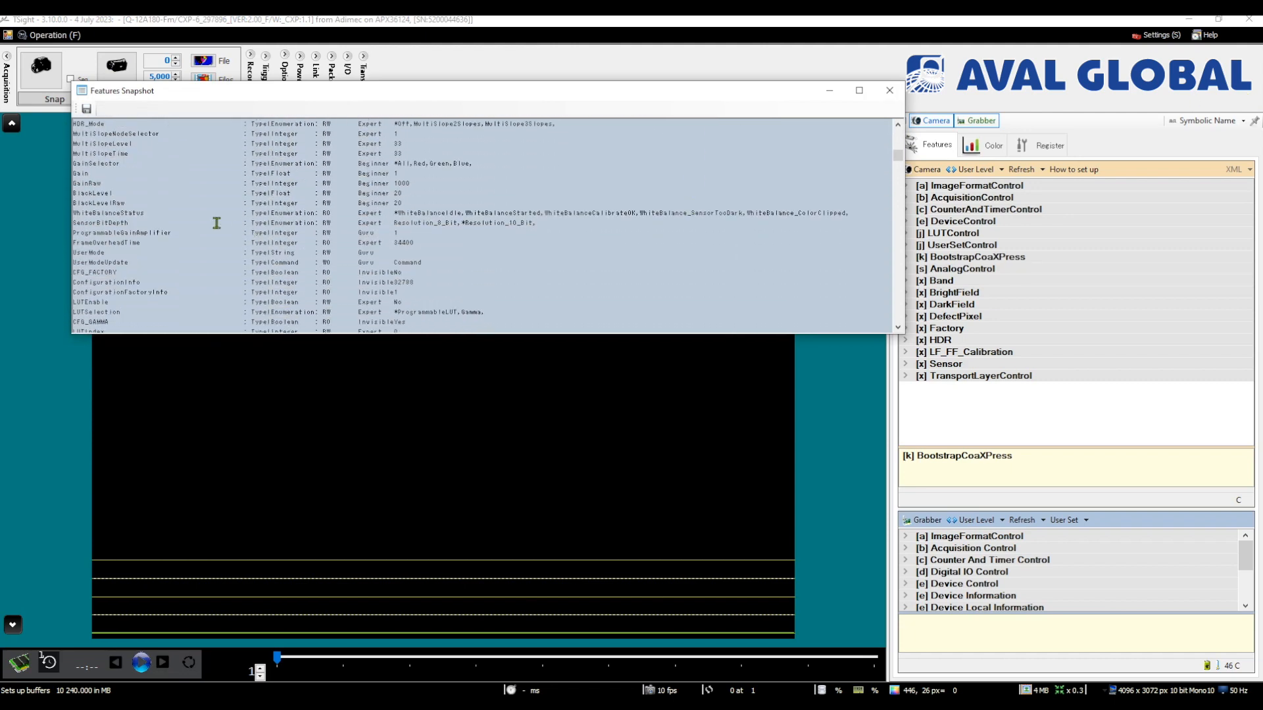
Save the features snapshot to the Desktop as a text file named test, and close the snapshot window
left_click(89, 110)
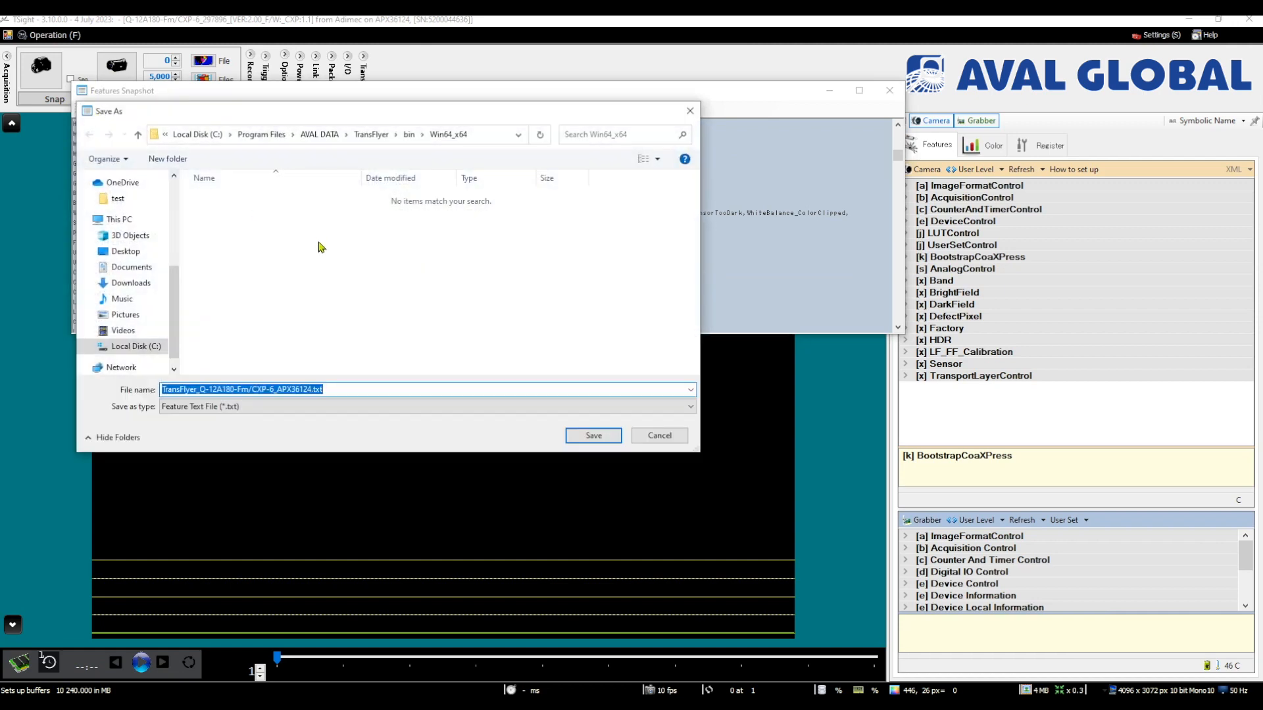
scroll(125, 250, "up", 4)
left_click(125, 203)
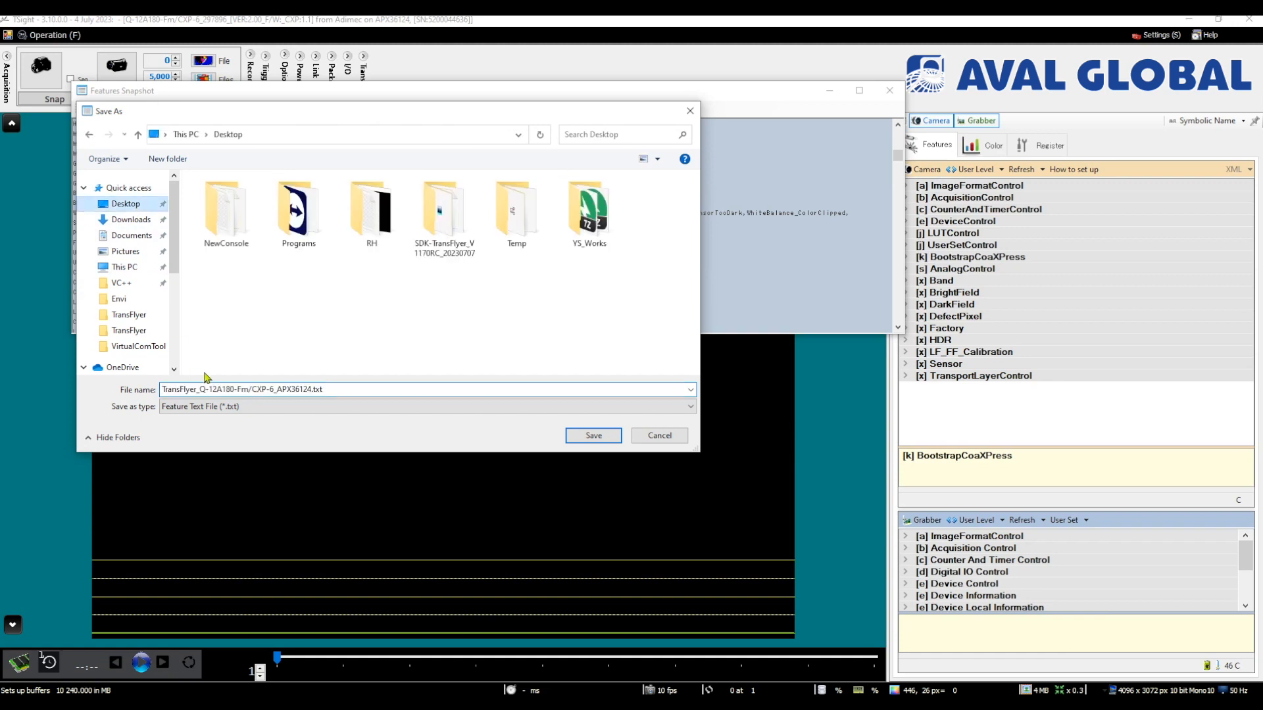
left_click(333, 391)
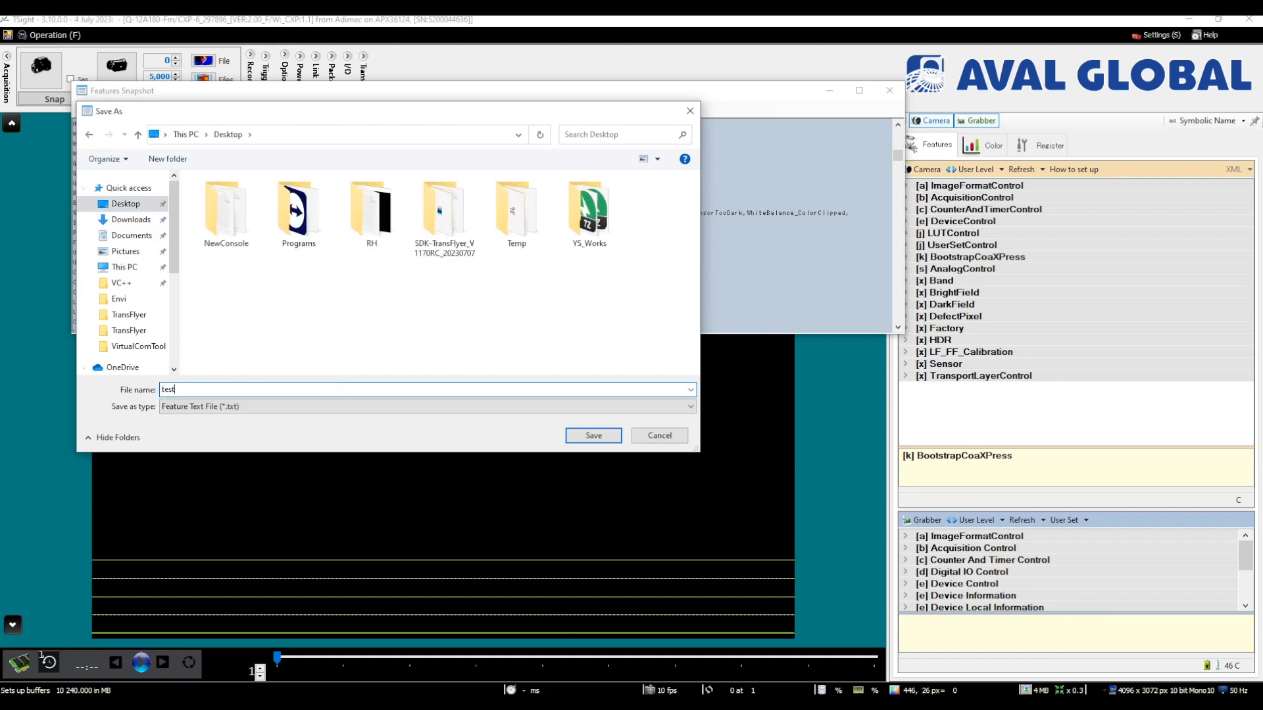
key("Return")
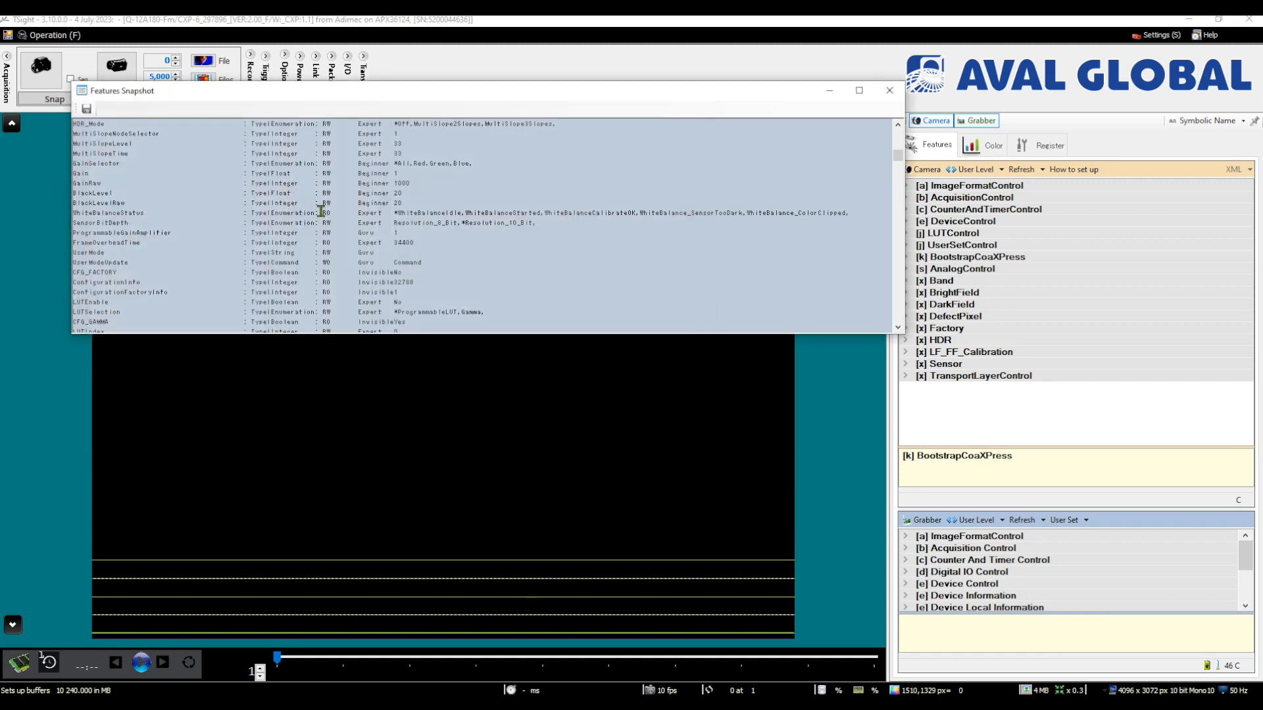
left_click(889, 90)
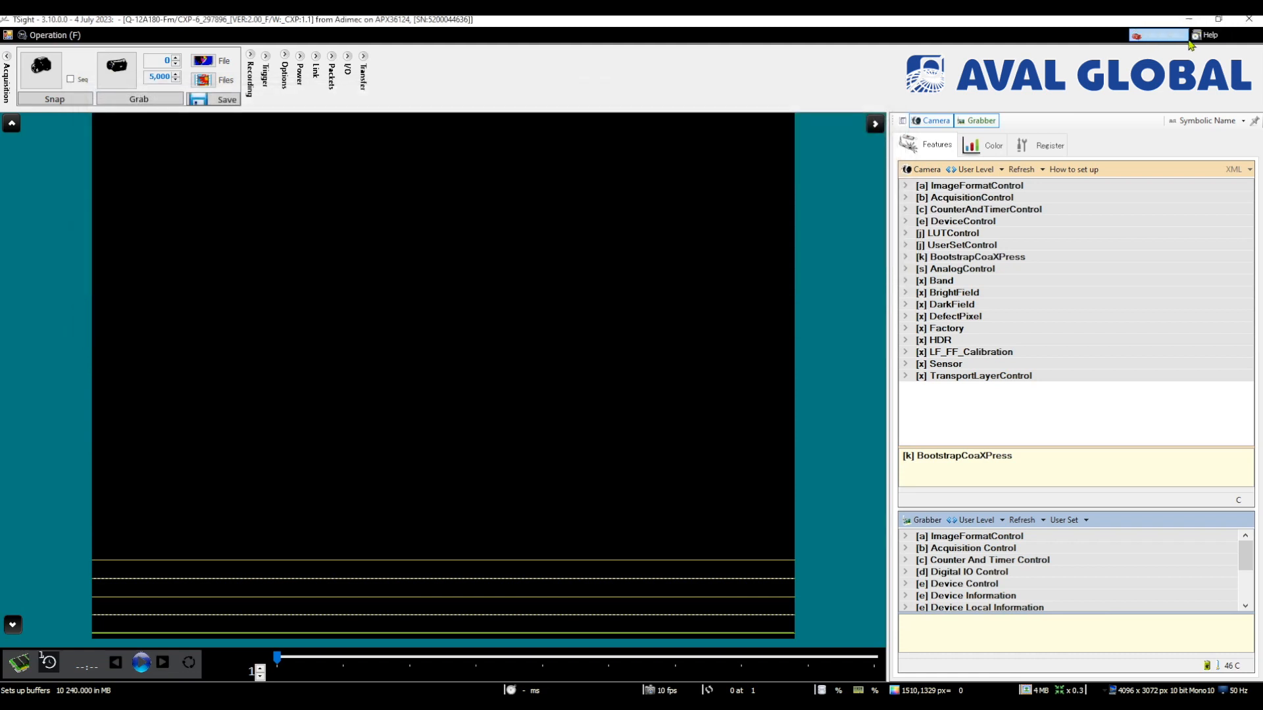
Minimize TSight, open test.txt from the desktop and read through the saved feature values
left_click(1189, 19)
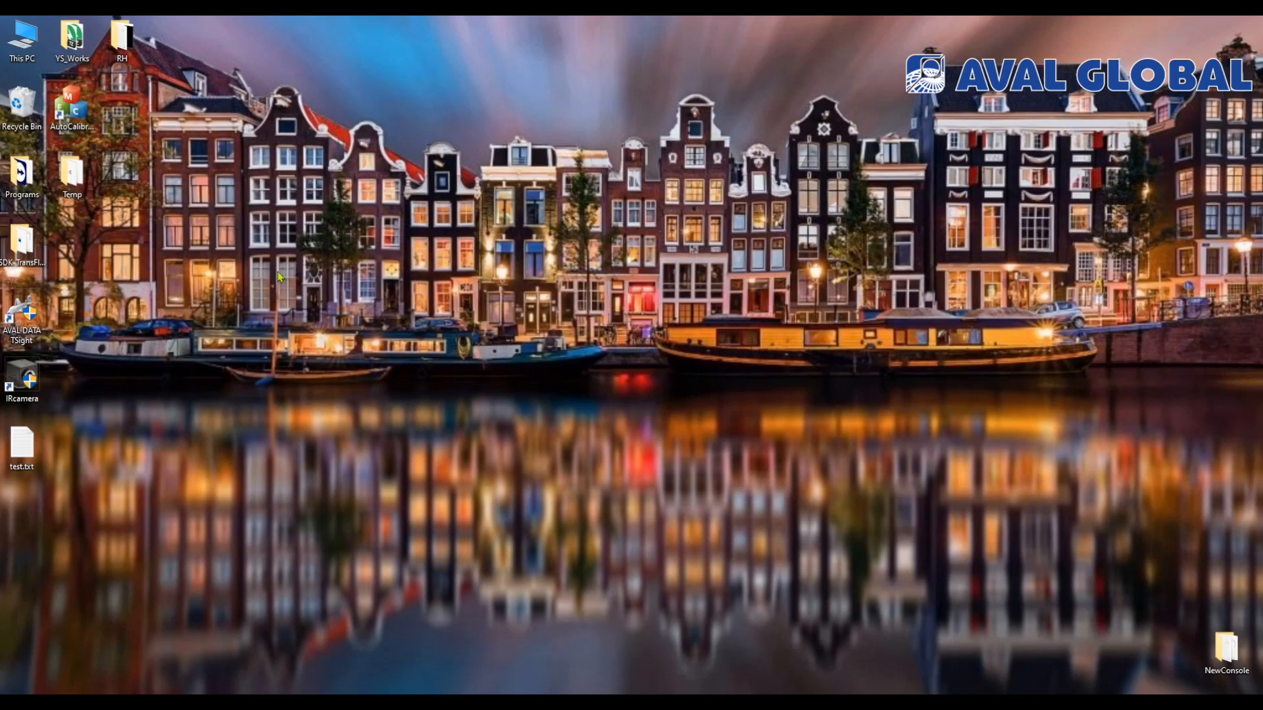
double_click(21, 453)
scroll(479, 444, "down", 20)
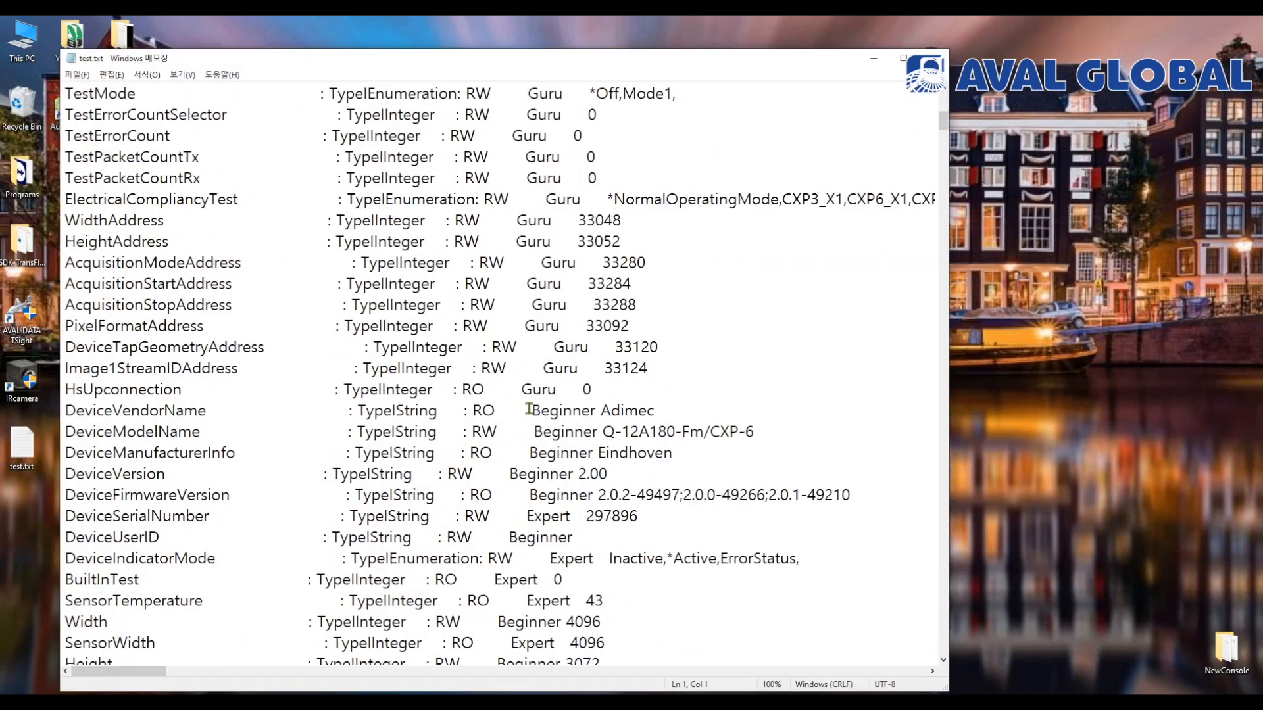
Read through the remaining feature entries in test.txt, close the file, and return to TSight
scroll(540, 407, "down", 20)
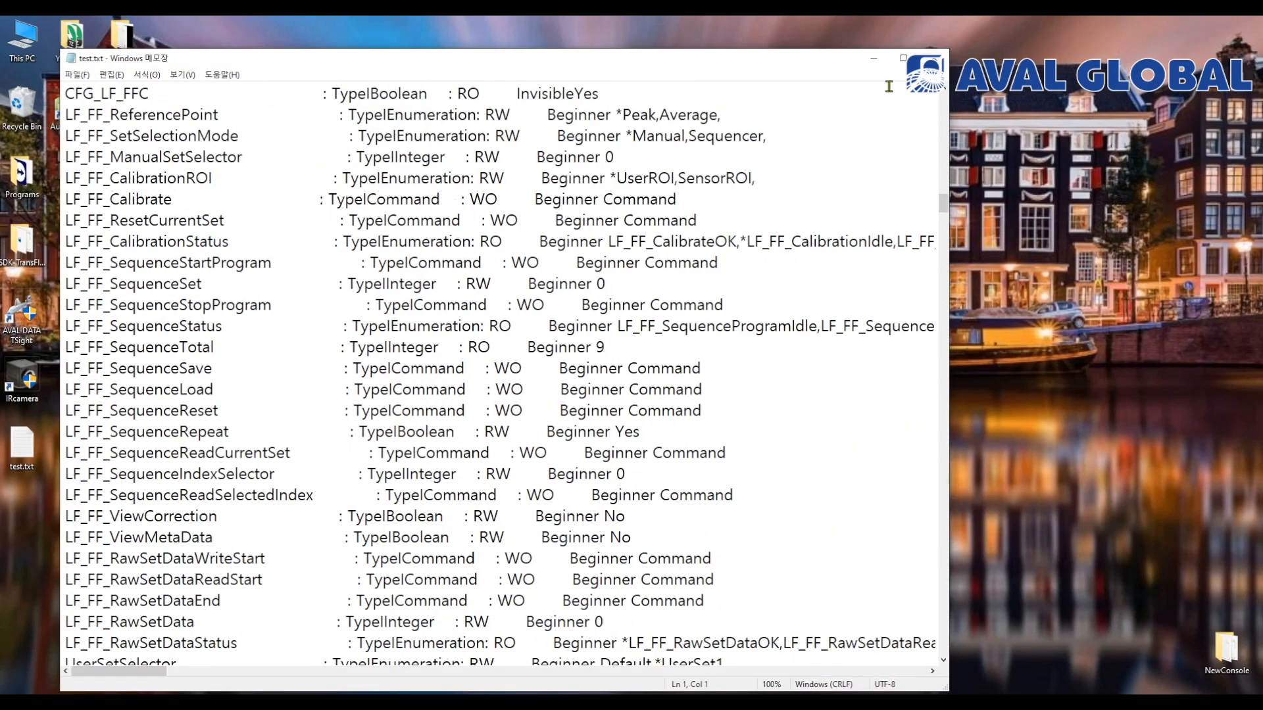
left_click(944, 61)
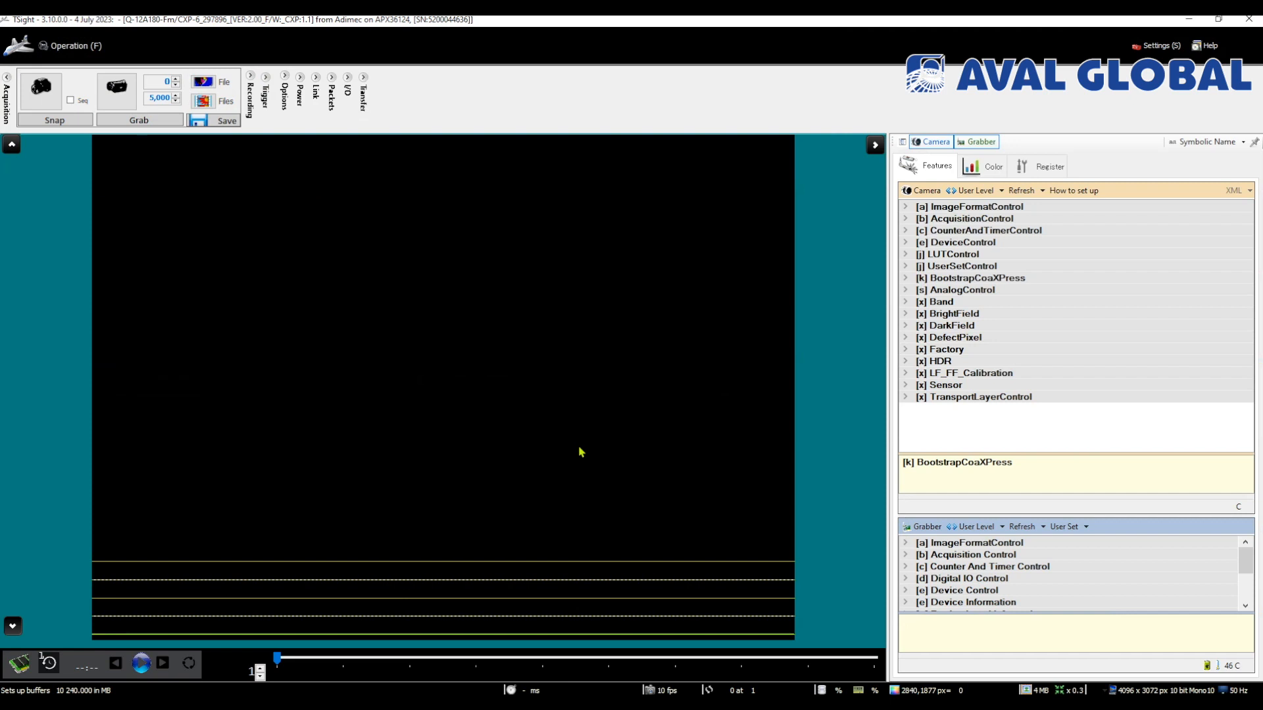
Set ConnectionConfig to CXP6_X1 in the camera's BootstrapCoaXPress features, and collapse the group again
left_click(906, 278)
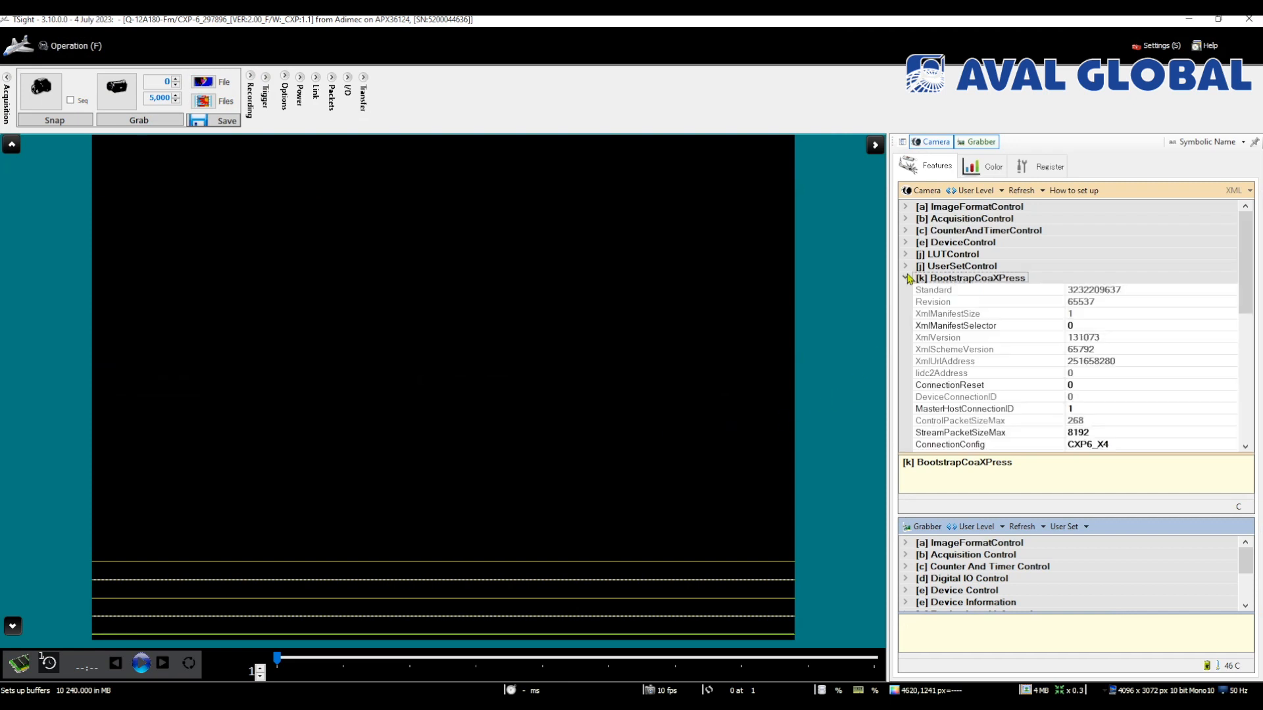
left_click(1141, 445)
left_click(1231, 444)
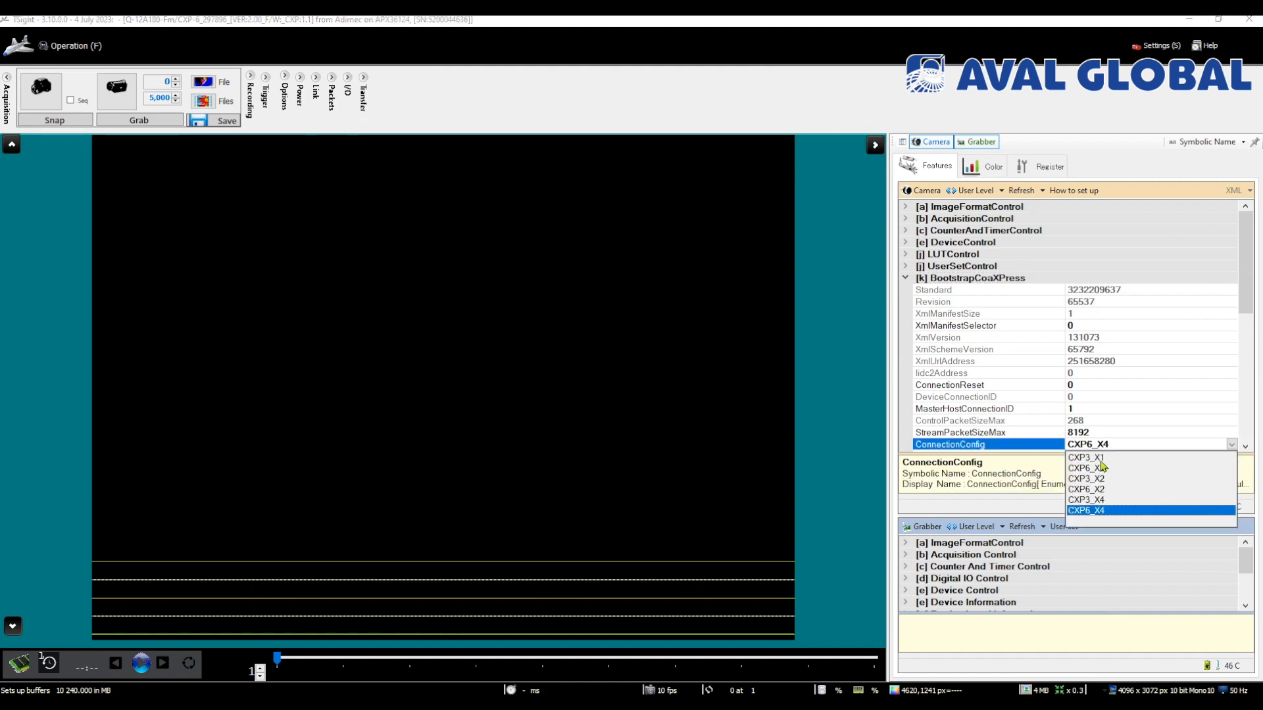
left_click(1106, 468)
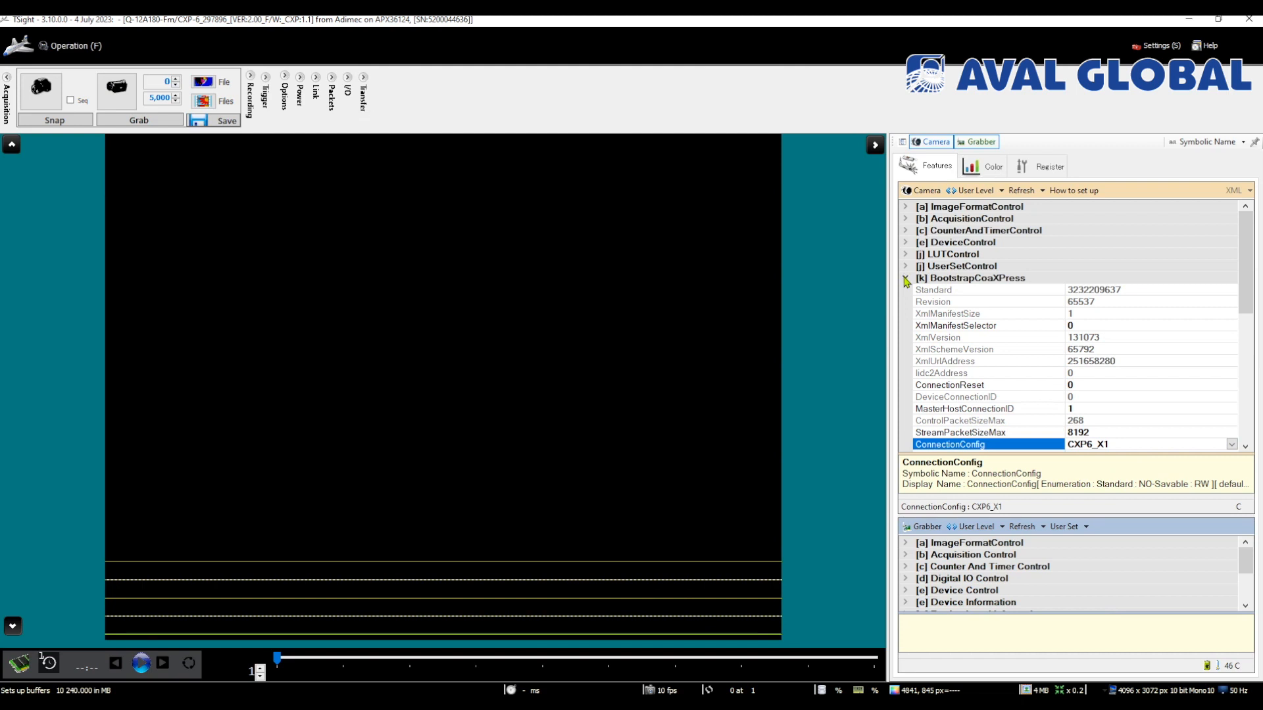
left_click(907, 278)
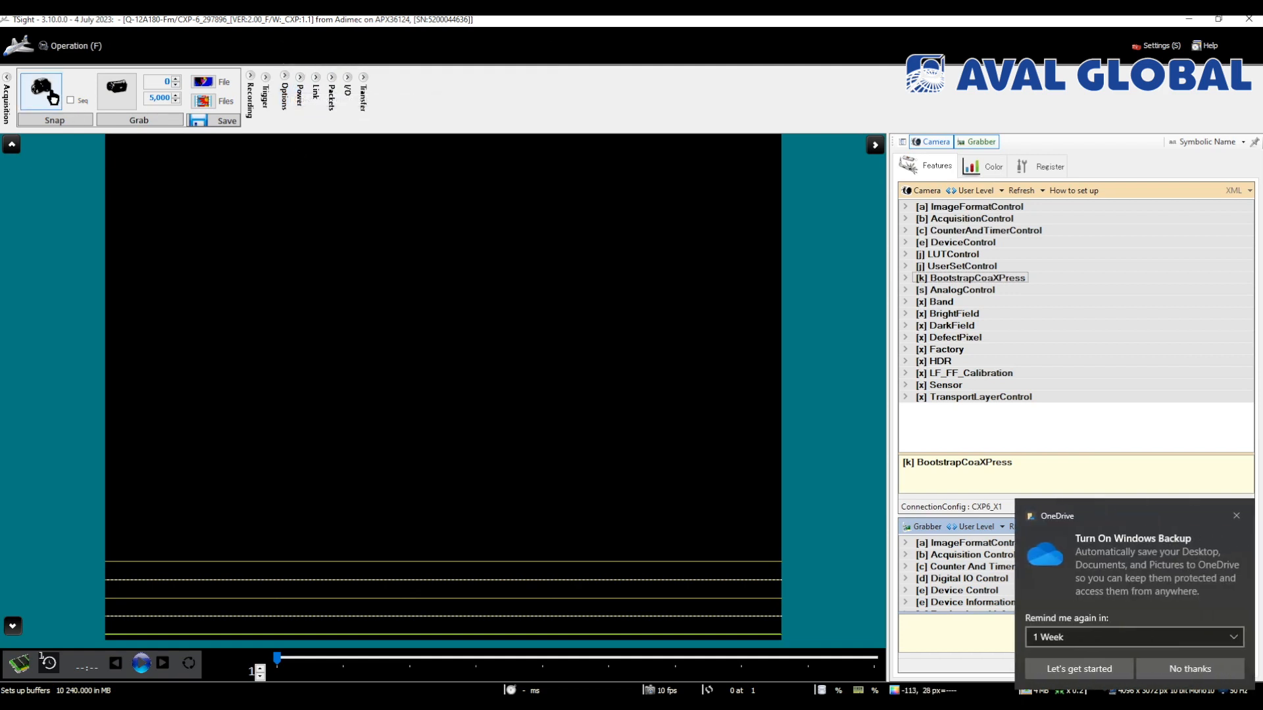
Capture a single snapshot, run sequential snapping with Seq enabled, and snap once more with Seq disabled
left_click(49, 97)
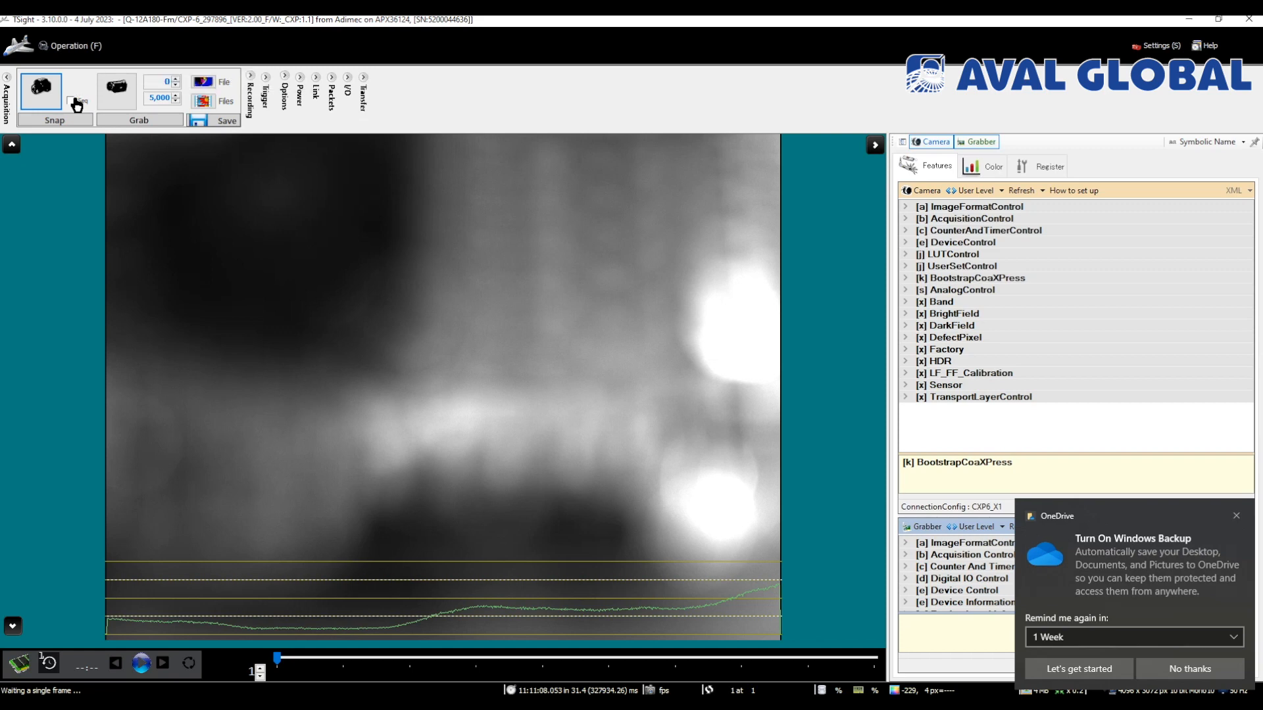
left_click(71, 101)
left_click(46, 98)
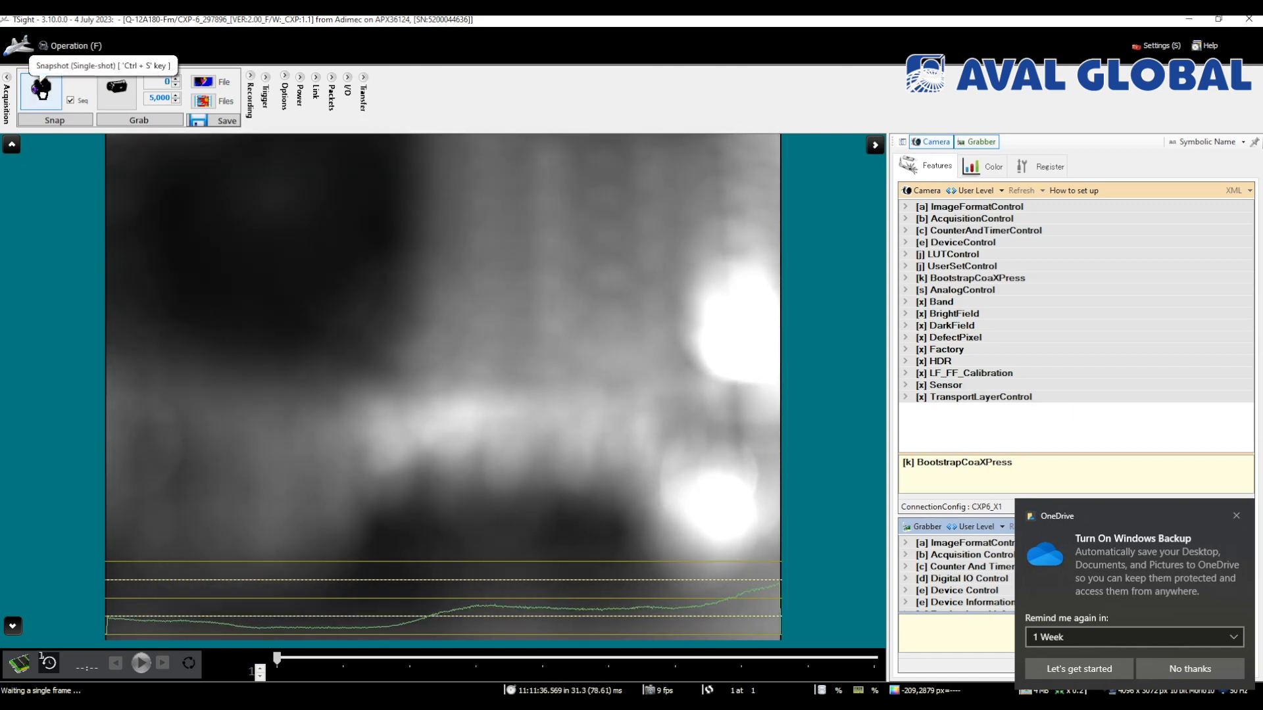
left_click(70, 100)
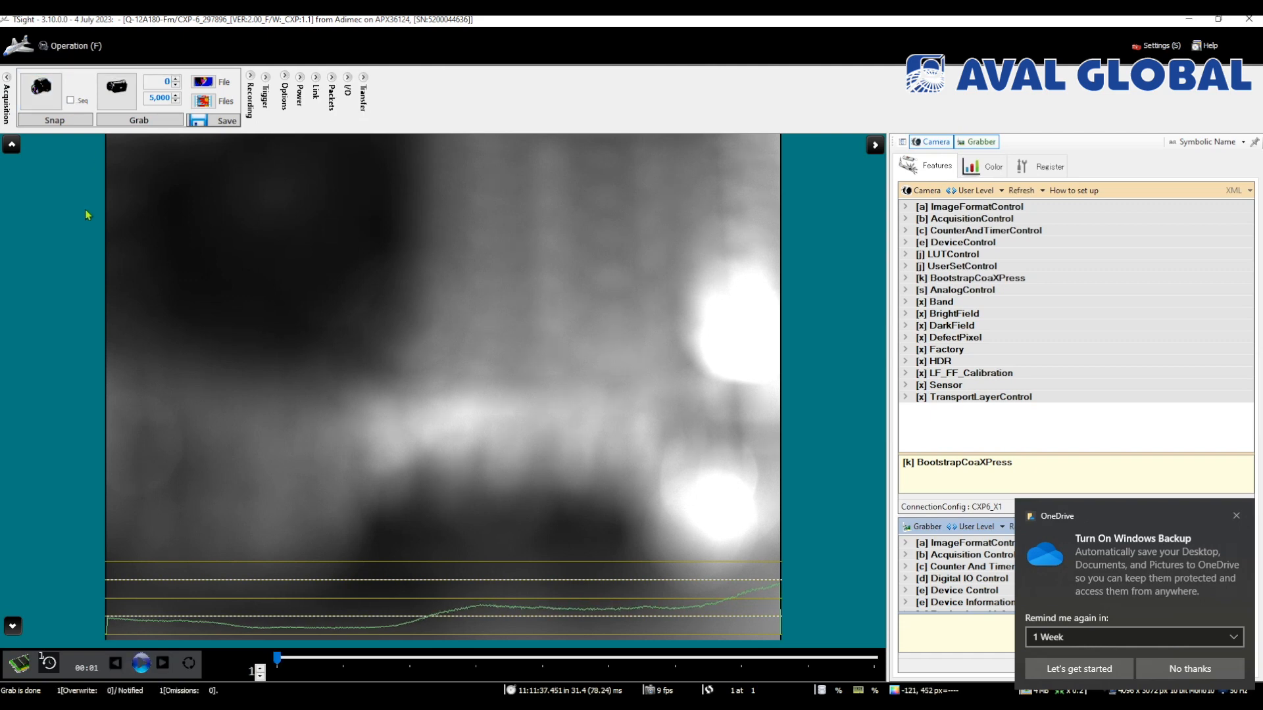
left_click(46, 102)
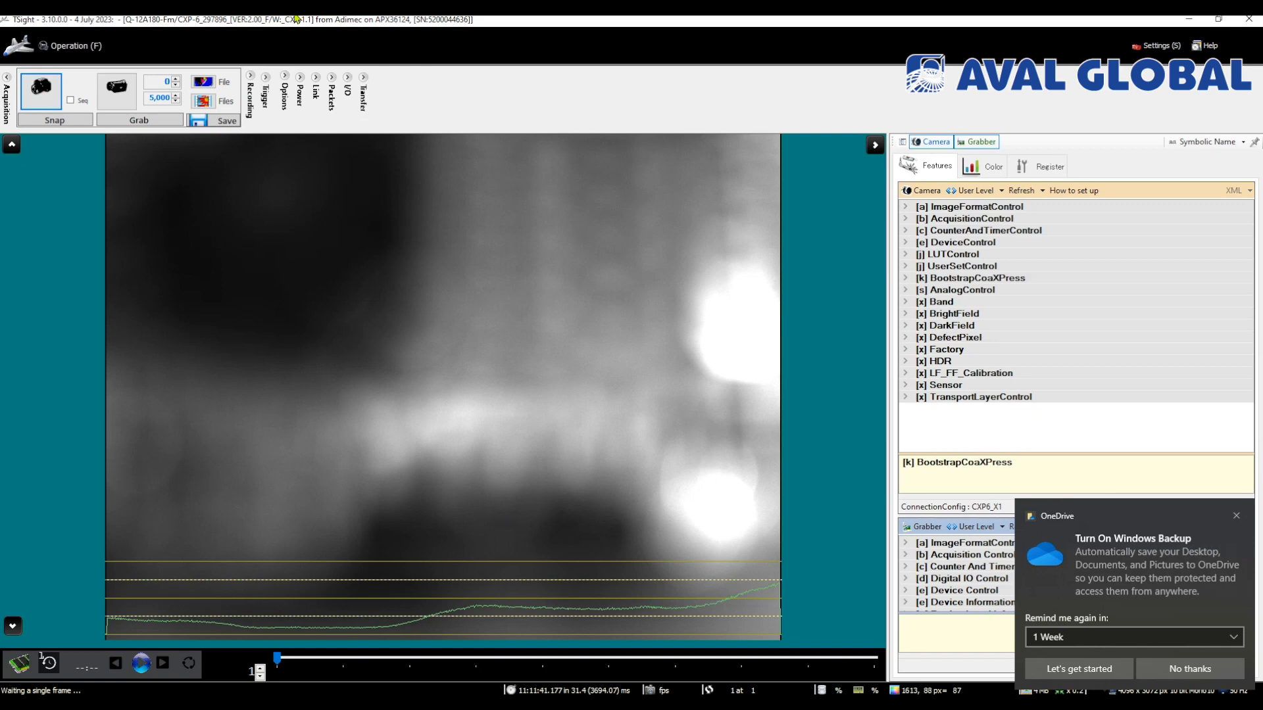
Run a continuous grab of live frames from the camera and stop it
left_click(116, 89)
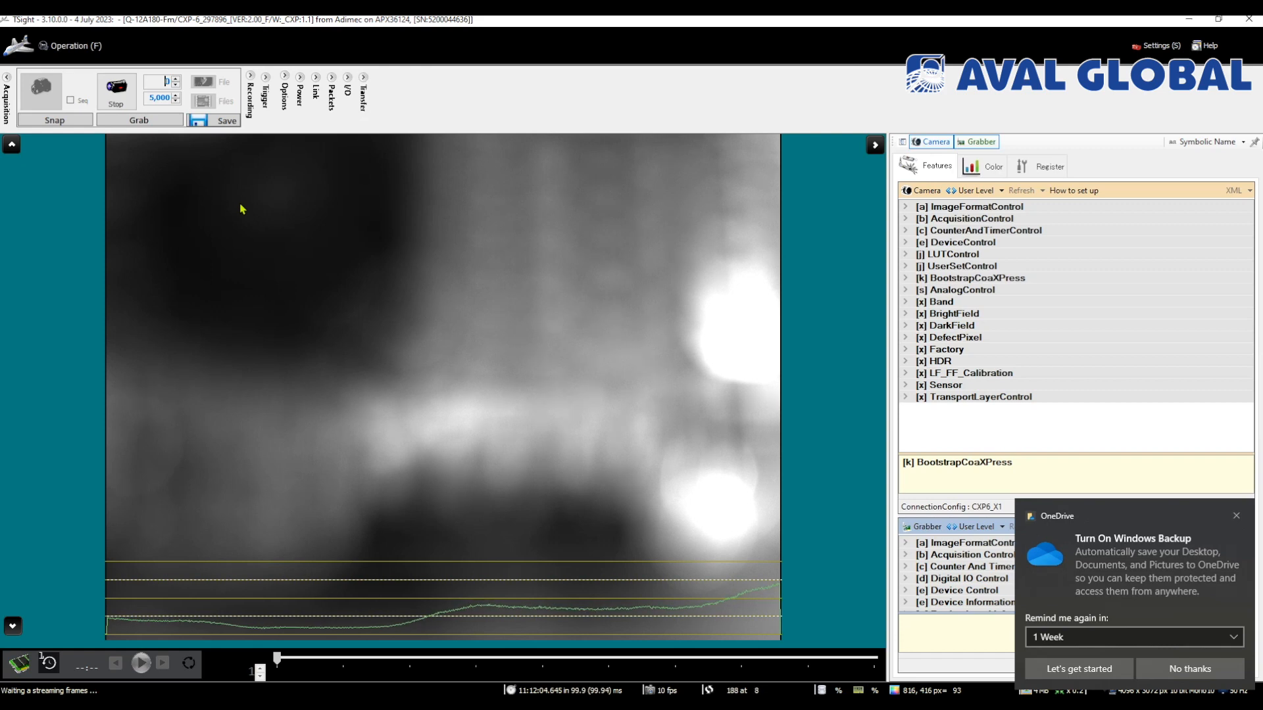
left_click(116, 91)
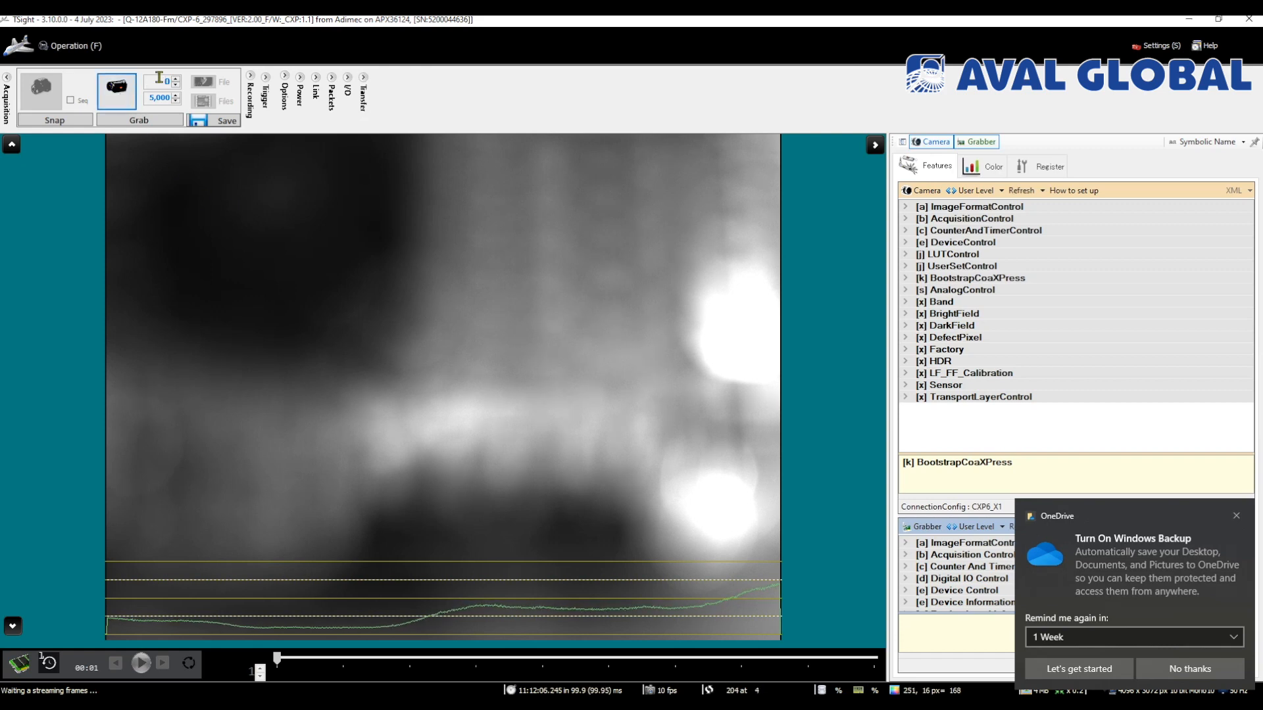
Grab a fixed run of 30 frames, and reset the grab frame count to 0
type("30")
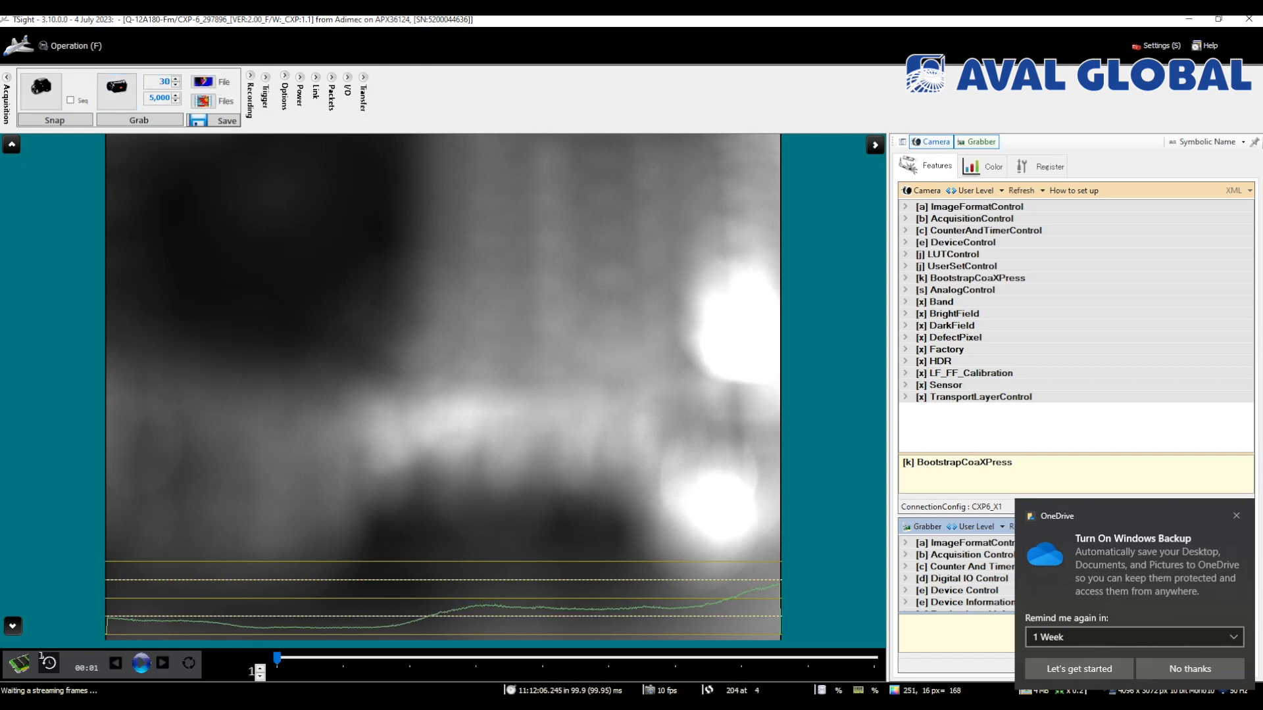
left_click(116, 92)
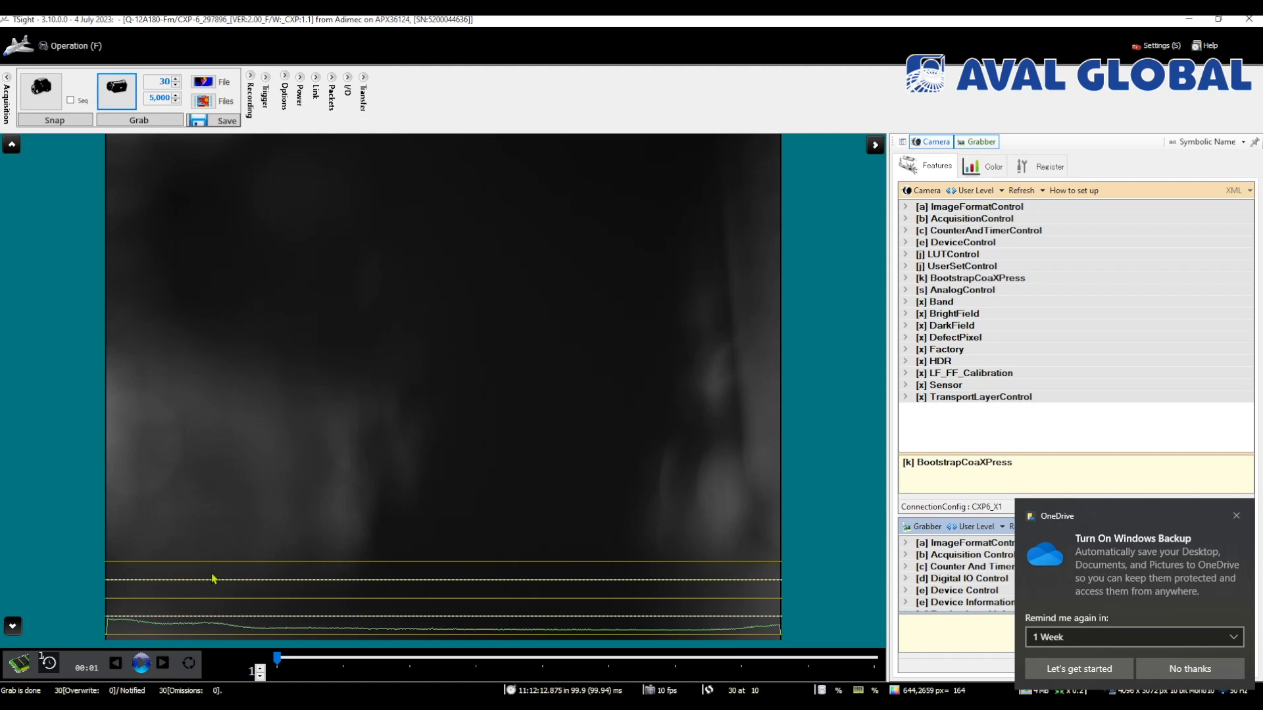
left_click(165, 81)
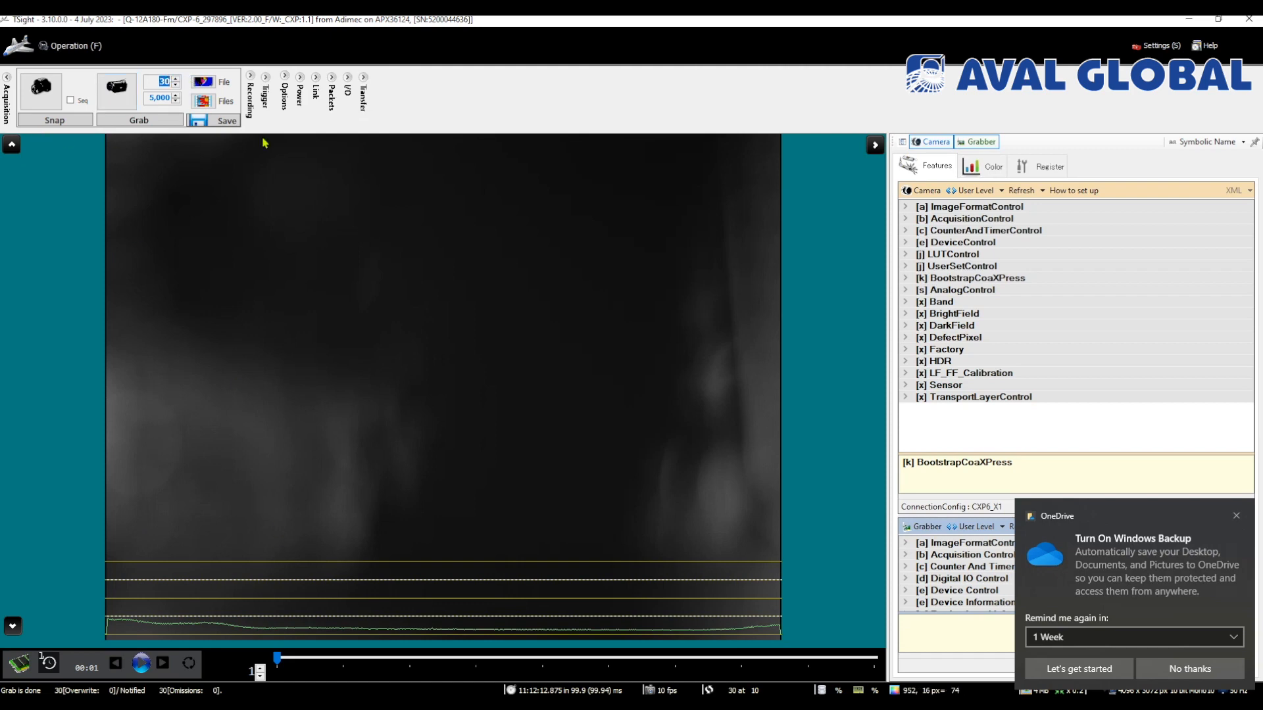
type("0")
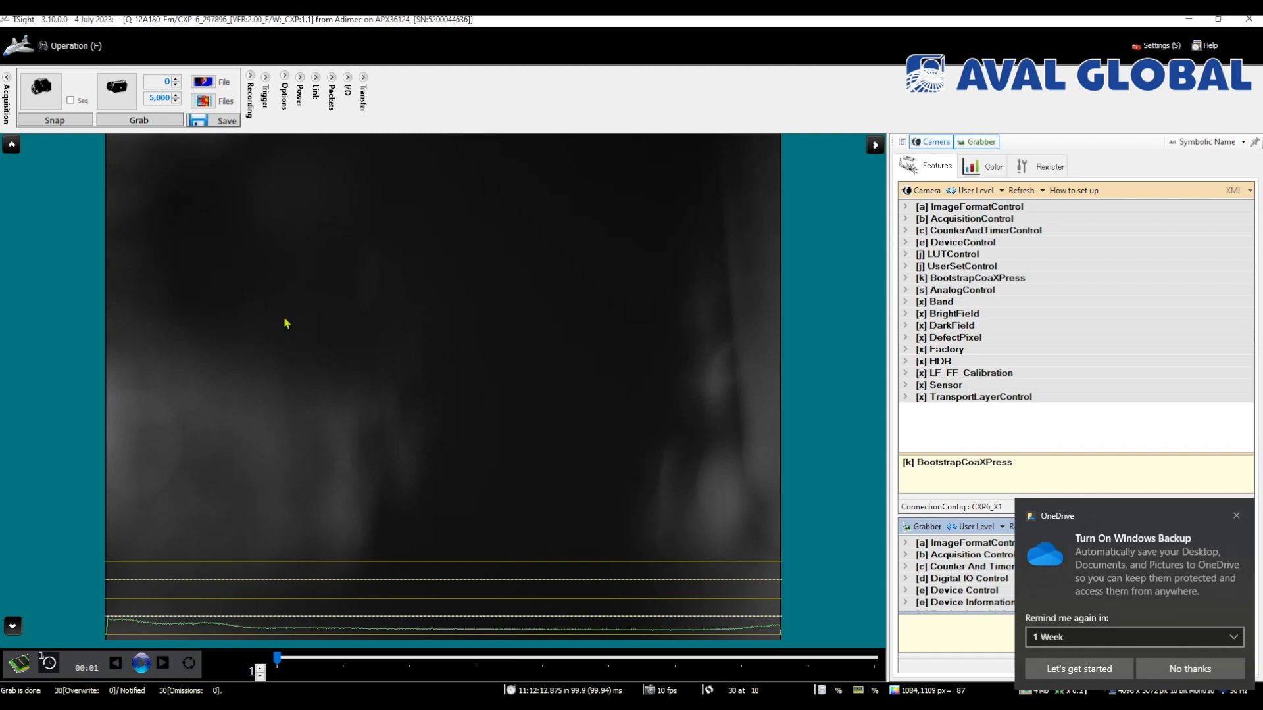
Examine the file formats available for saving the current image to a file, and cancel without saving
left_click(209, 84)
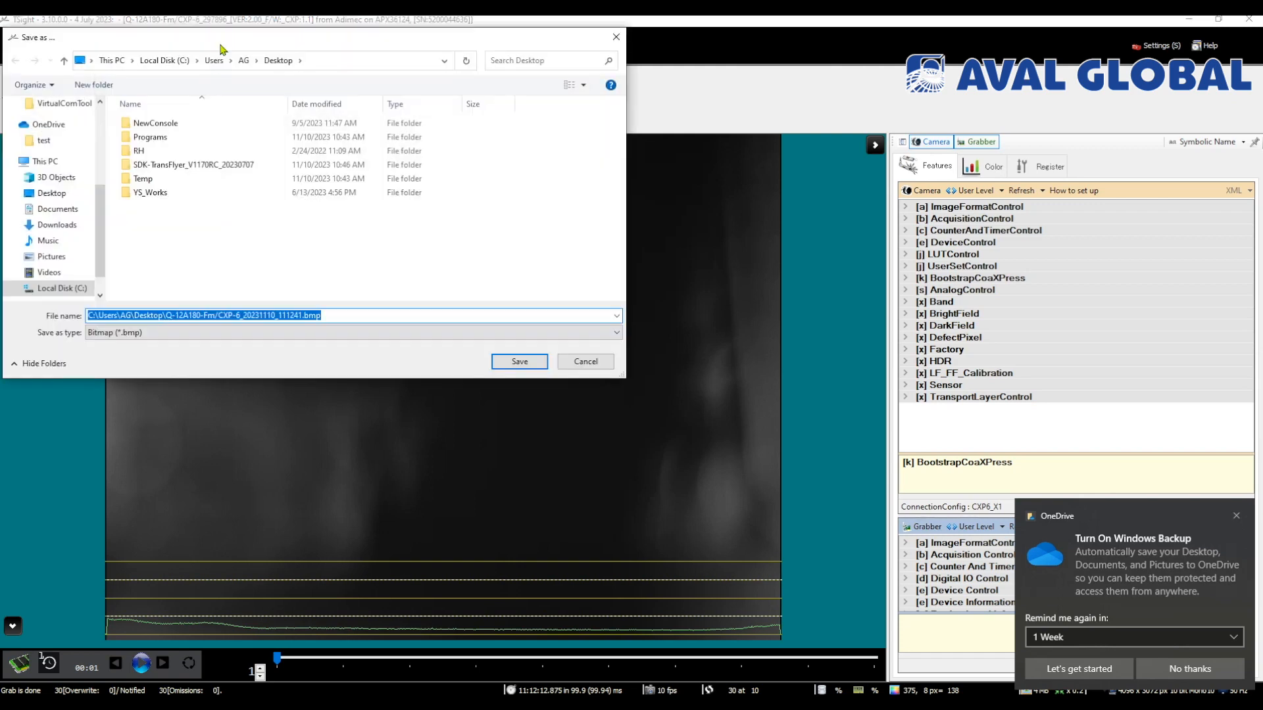
left_click_drag(240, 32, 595, 117)
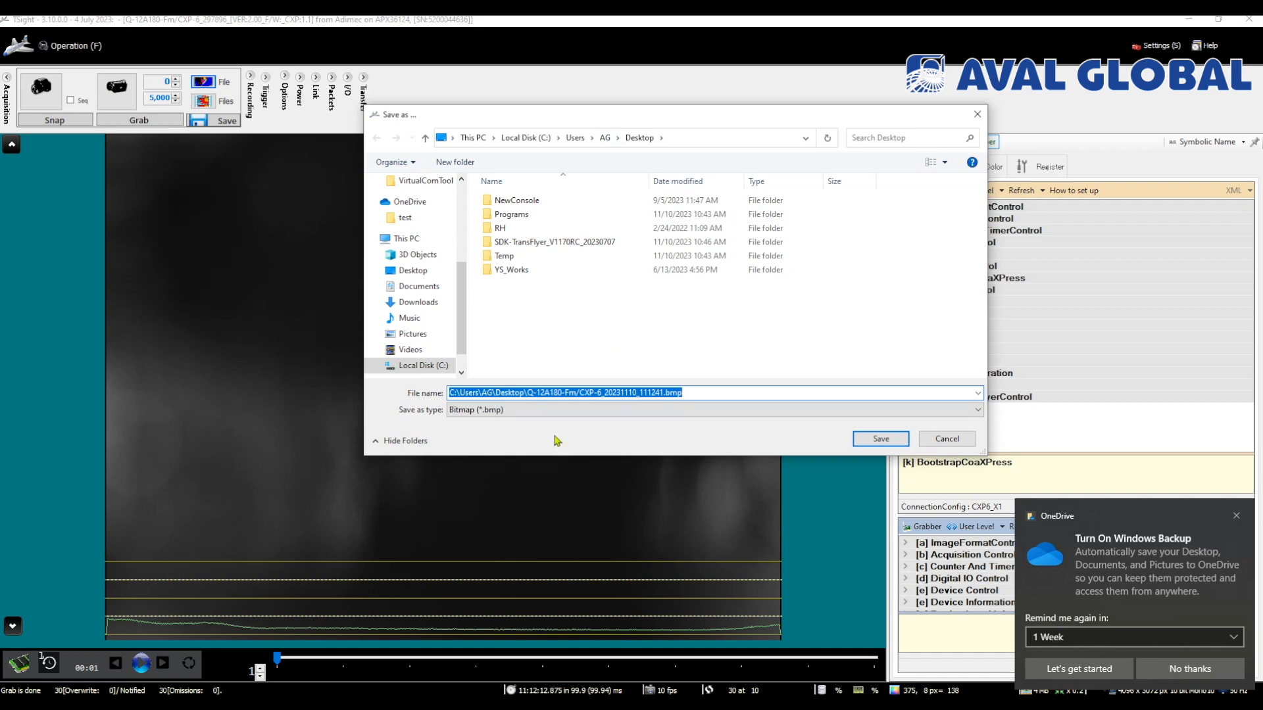
left_click(550, 411)
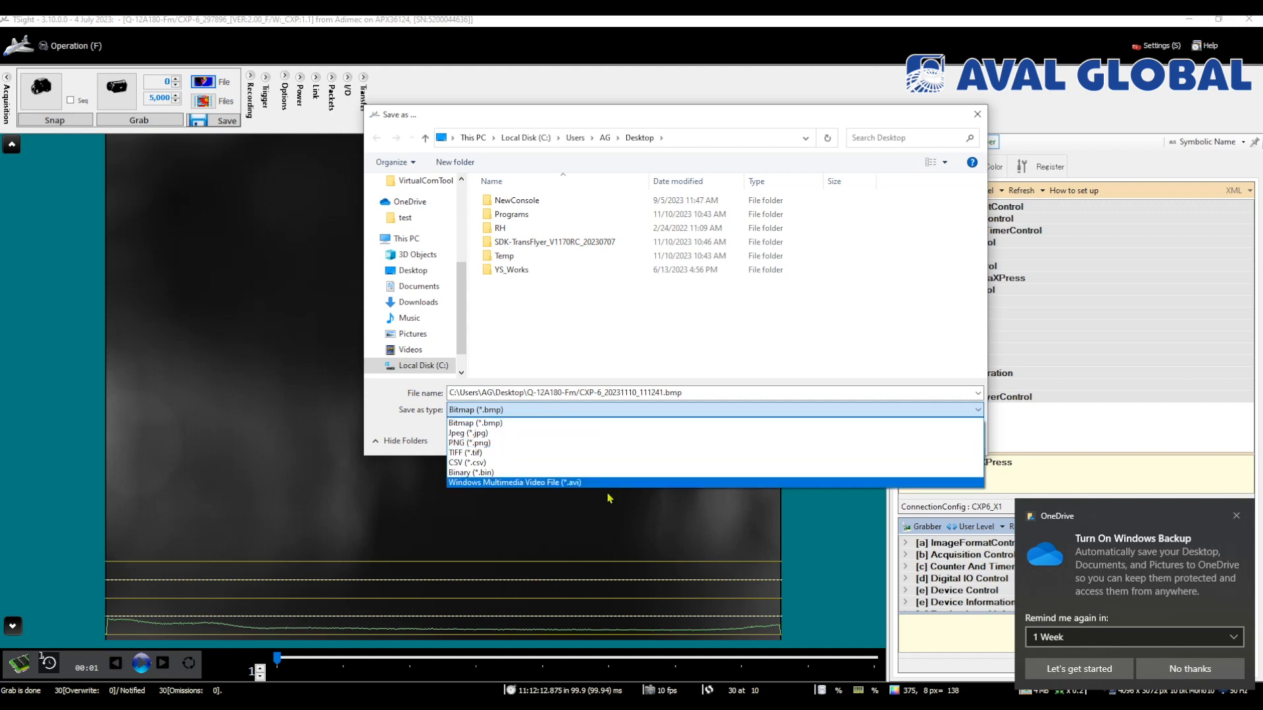
left_click(976, 115)
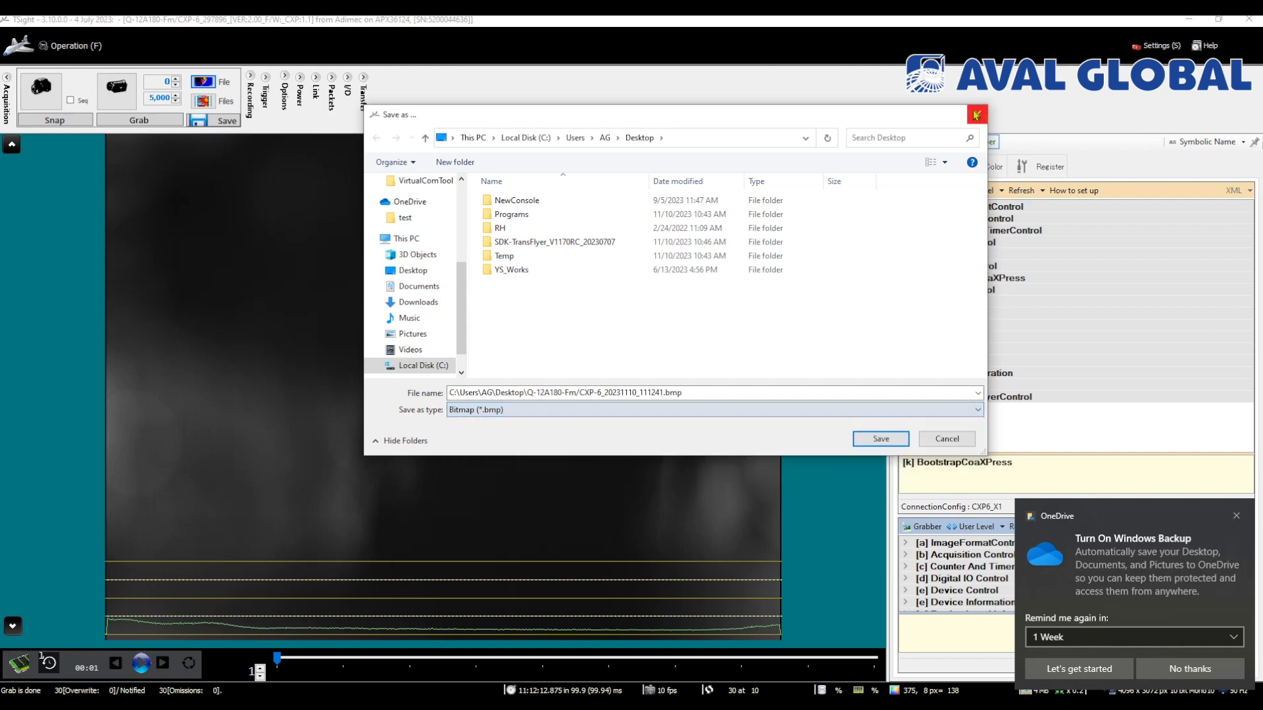
left_click(978, 117)
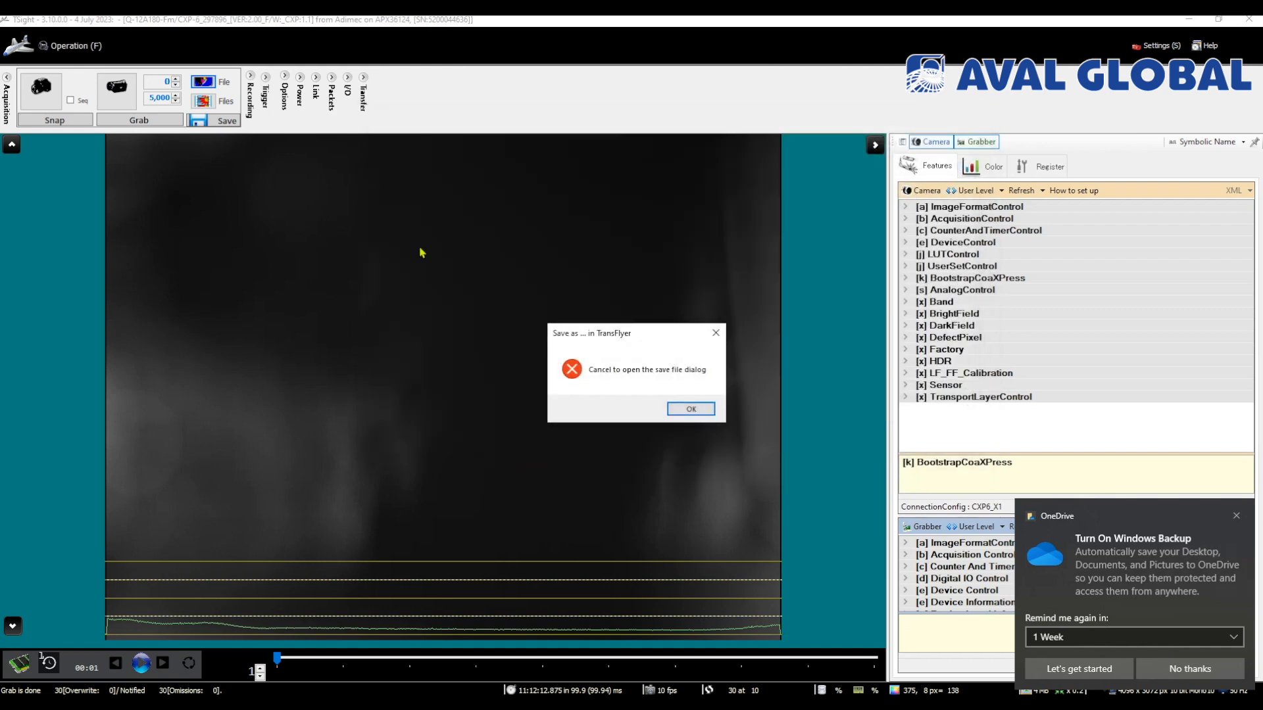
left_click(705, 409)
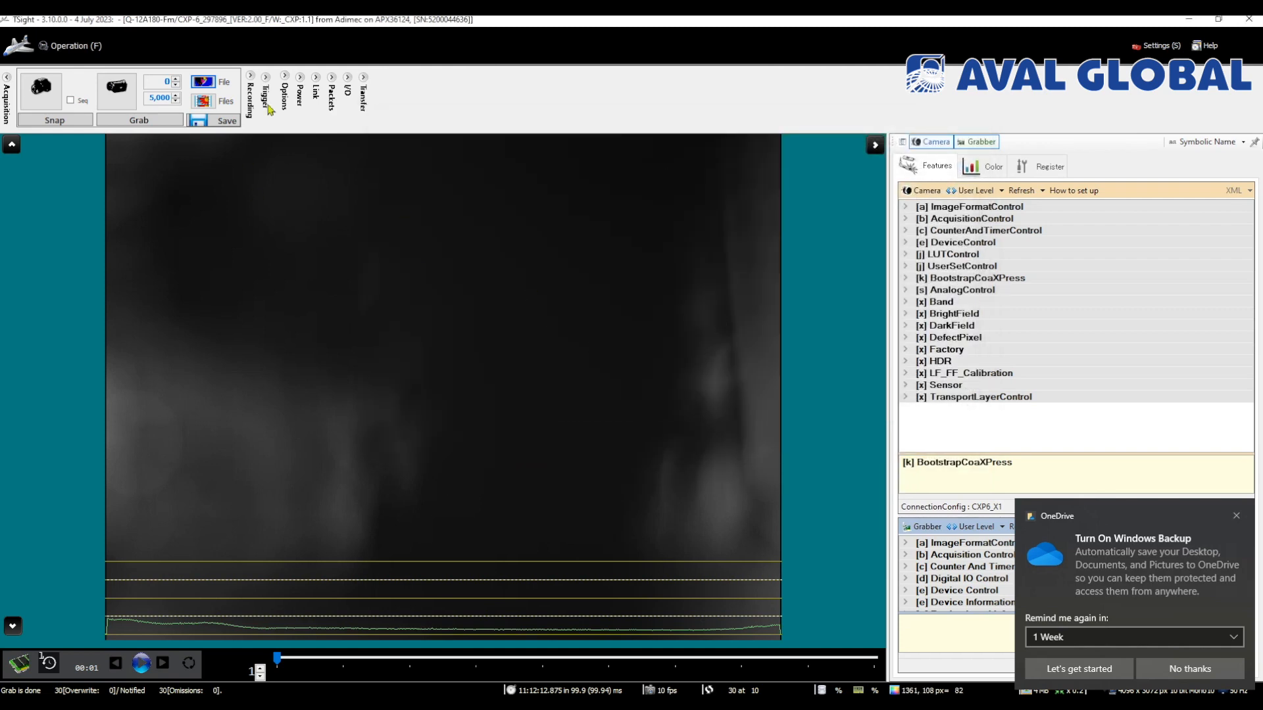
Examine the Memory export and HDD recording options in the Image Converter Settings, and close them
left_click(206, 100)
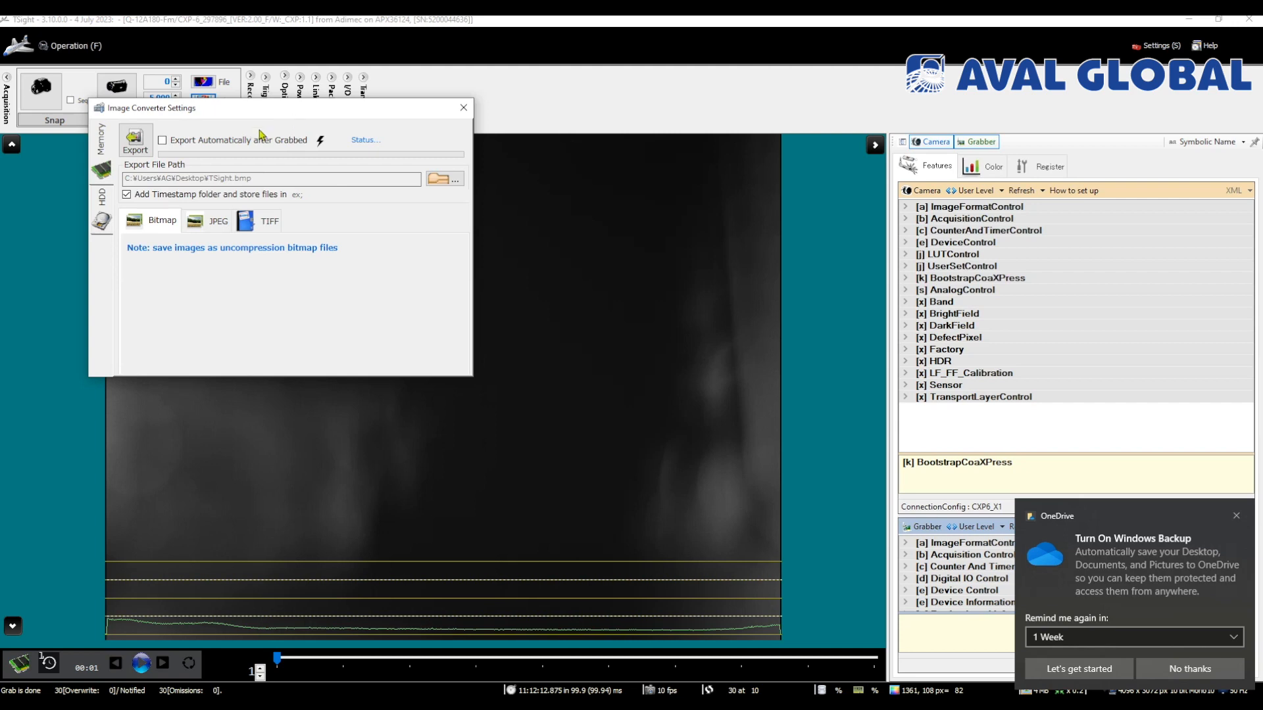
left_click(103, 220)
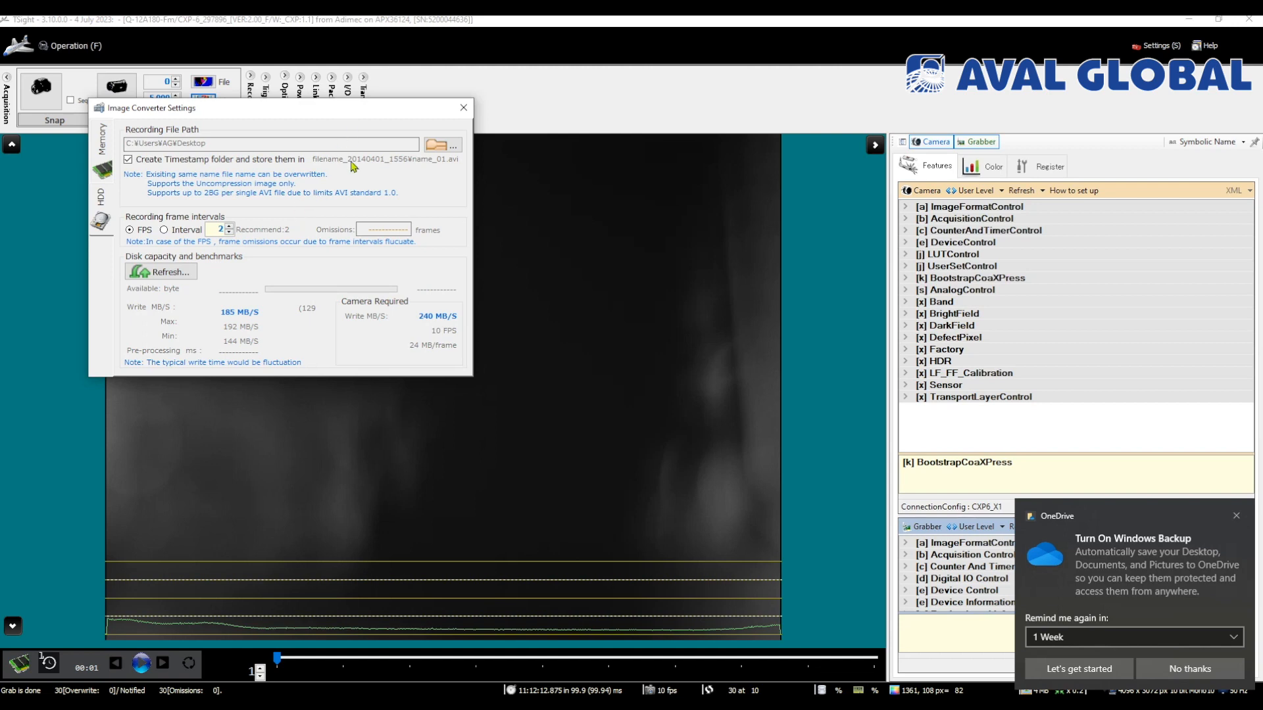
left_click(464, 107)
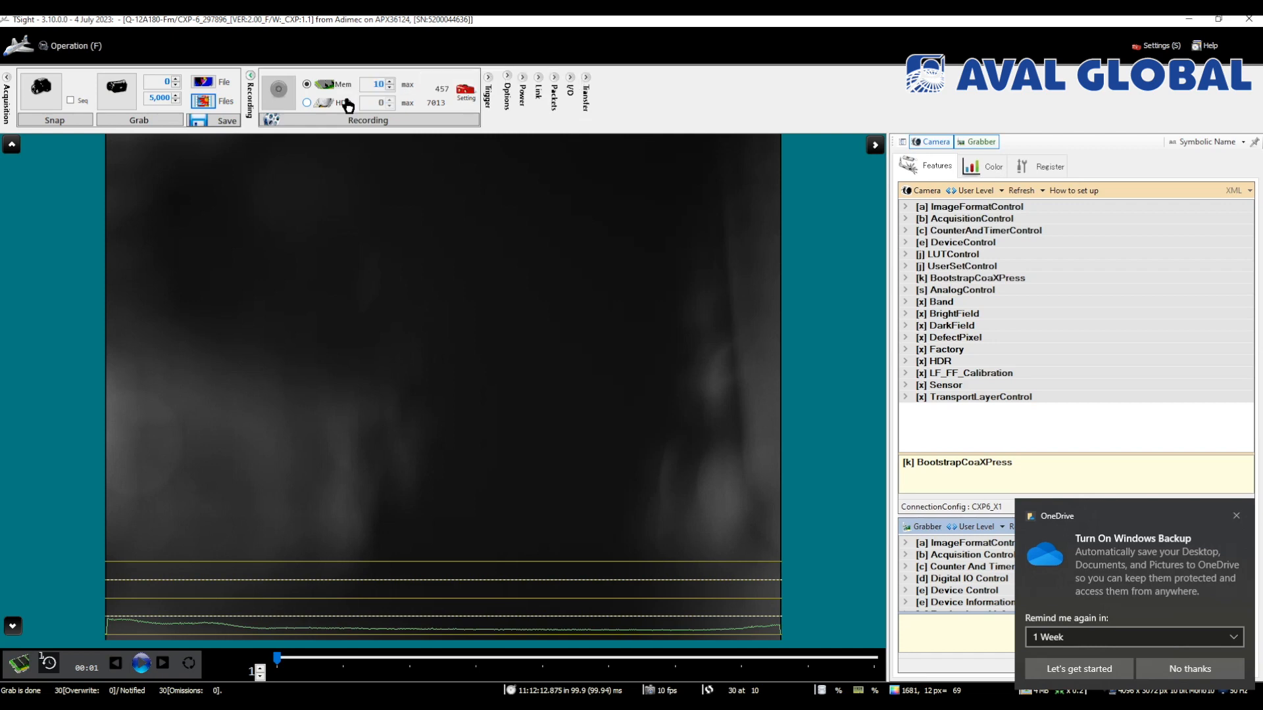
Set the memory recording frame count to 20, and scrub through the buffered frames and back to frame 1
double_click(381, 84)
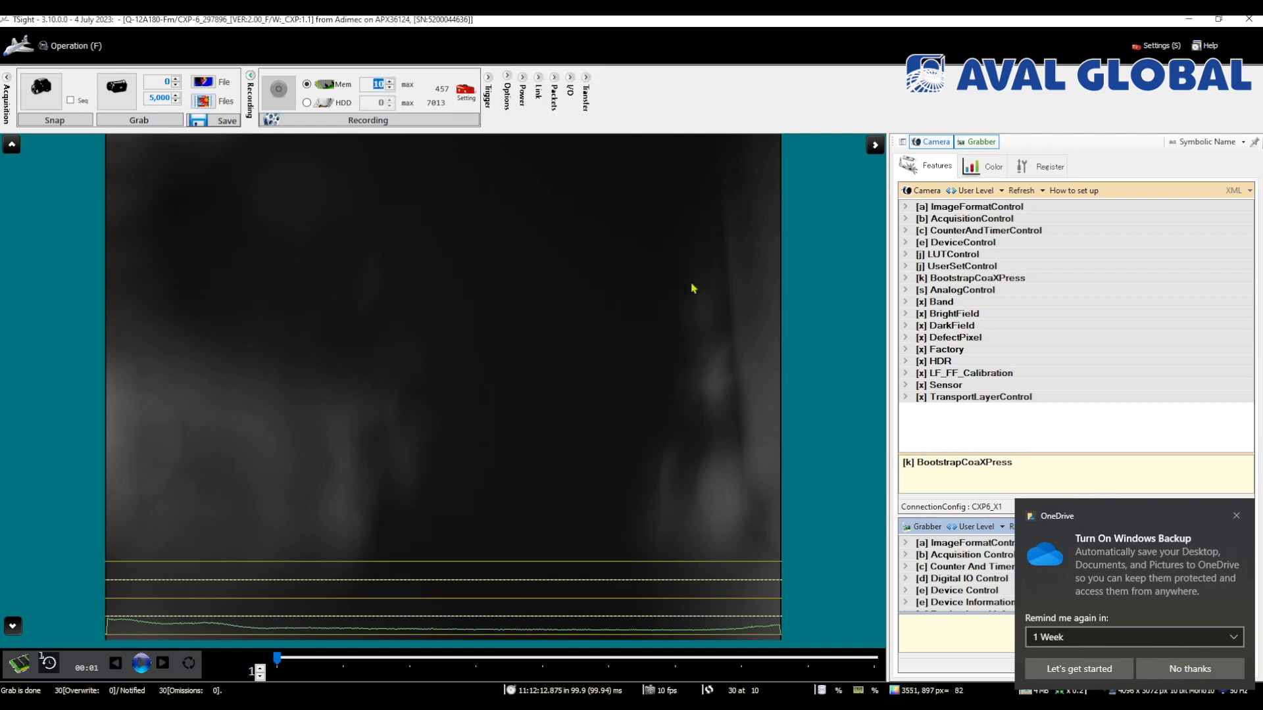
type("20")
key("Return")
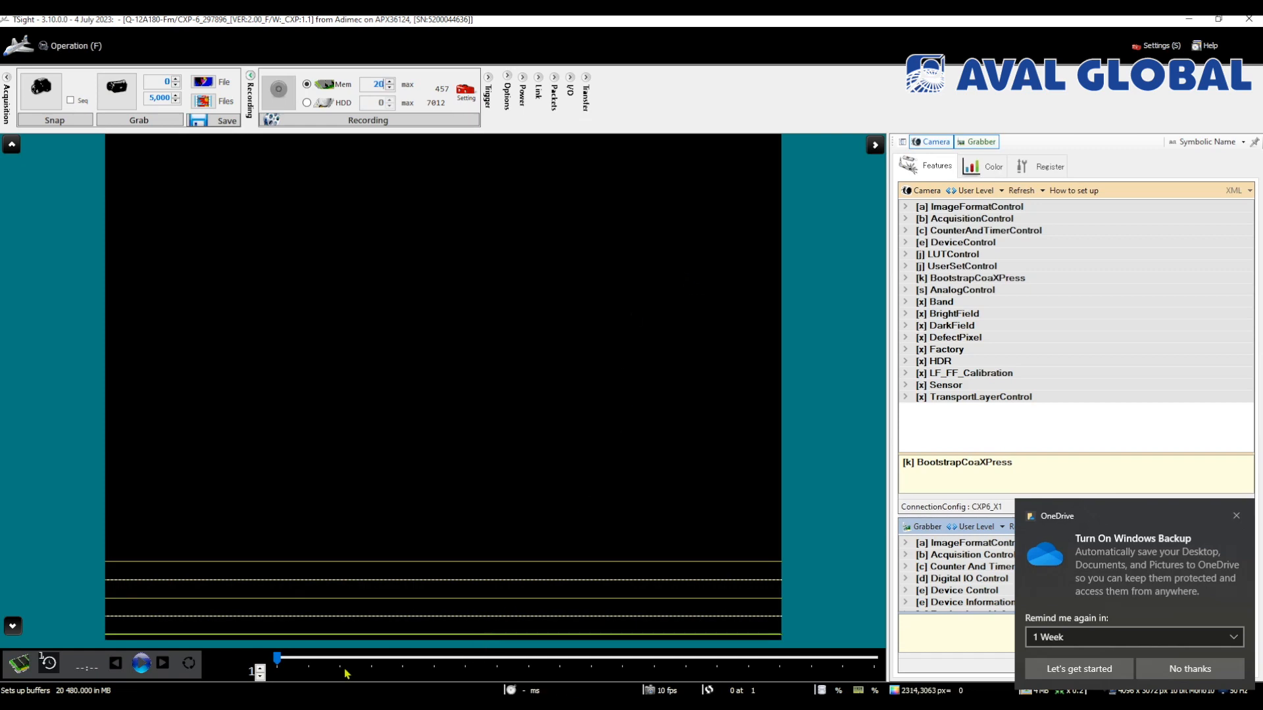
left_click_drag(276, 658, 339, 659)
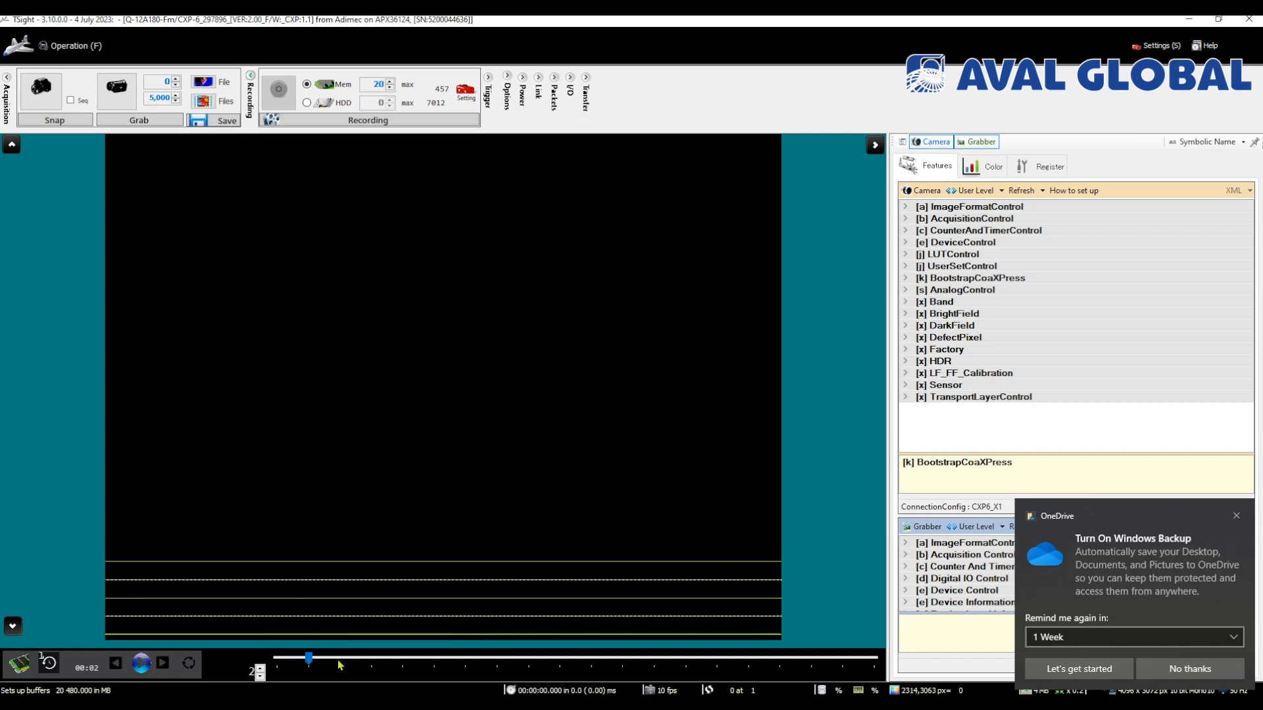
left_click(428, 656)
left_click_drag(369, 659, 281, 658)
Inspect the AVI save location for the recording file path in the Image Converter Settings, and close without changes
left_click(224, 104)
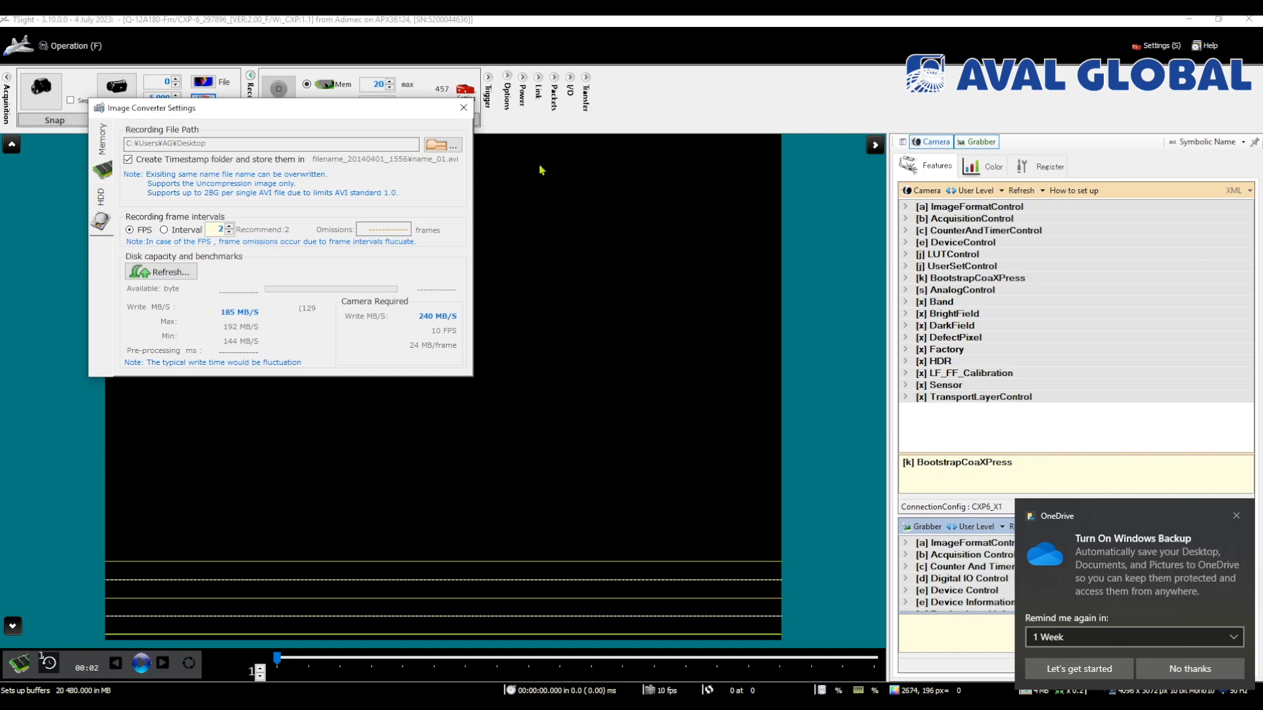
left_click(448, 145)
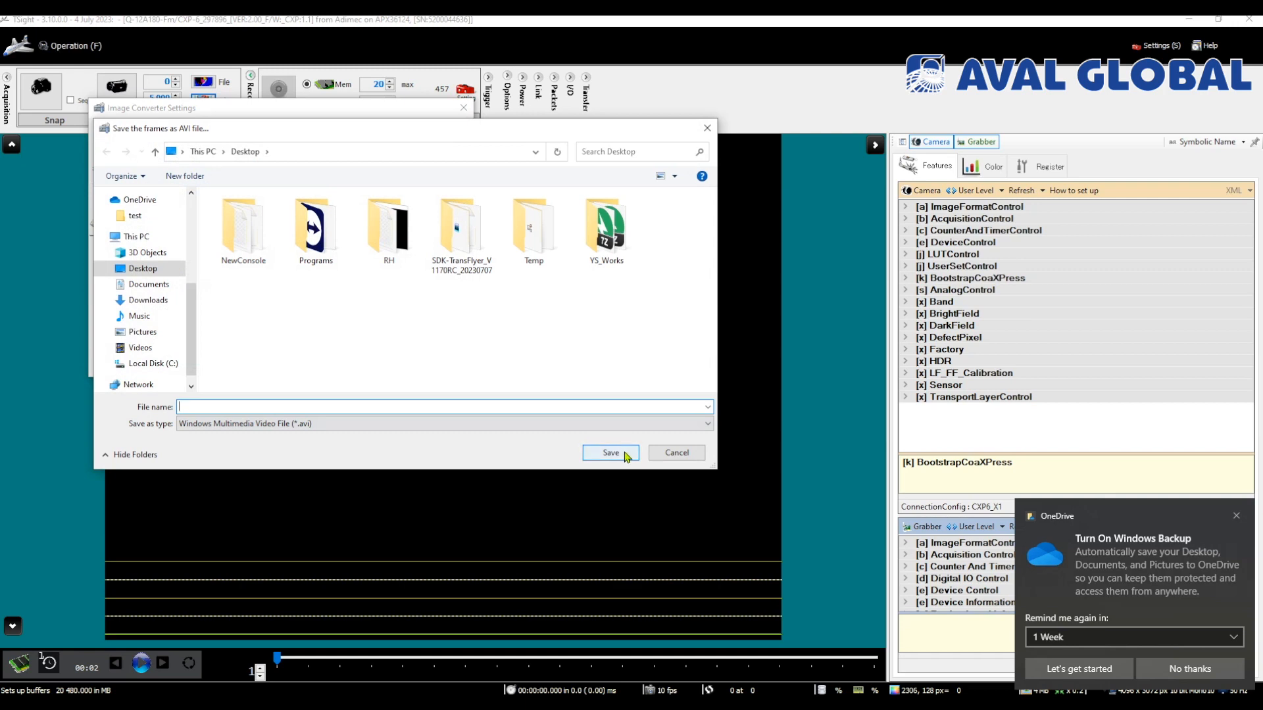
left_click(677, 454)
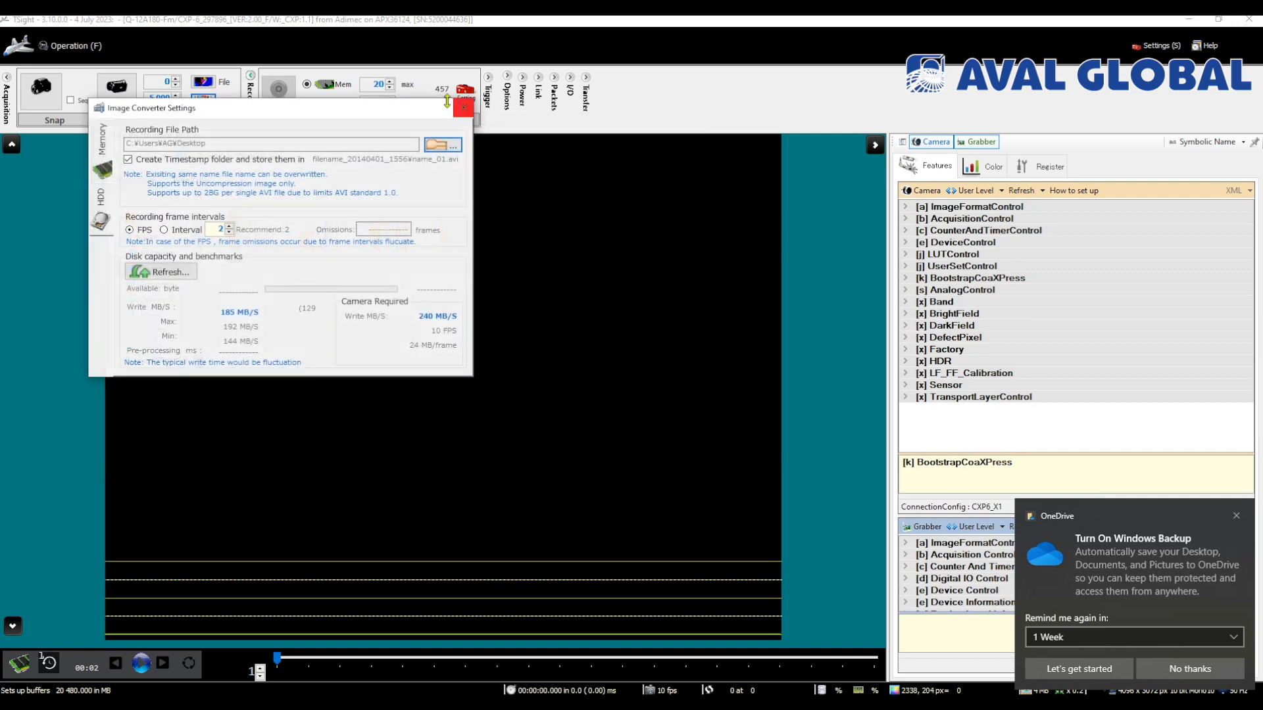
left_click(464, 108)
Run and stop a live grab, and switch the recording destination to HDD and back to Mem
left_click(117, 92)
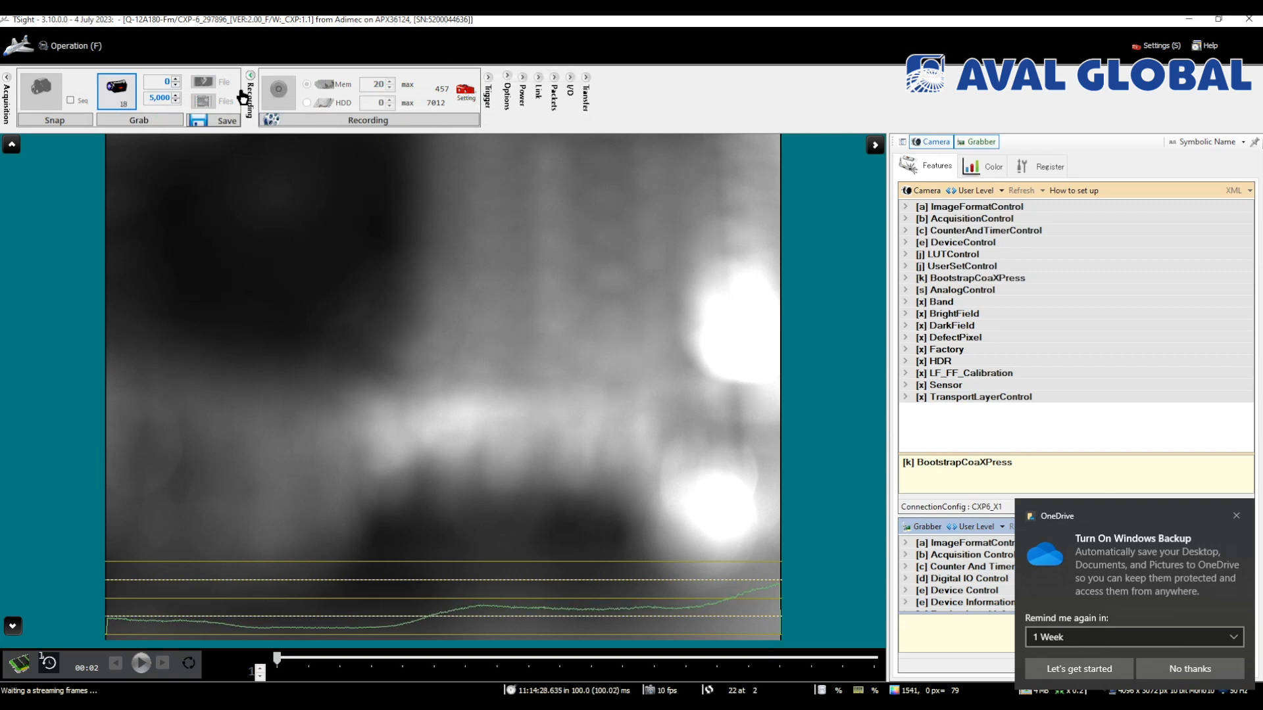
left_click(117, 92)
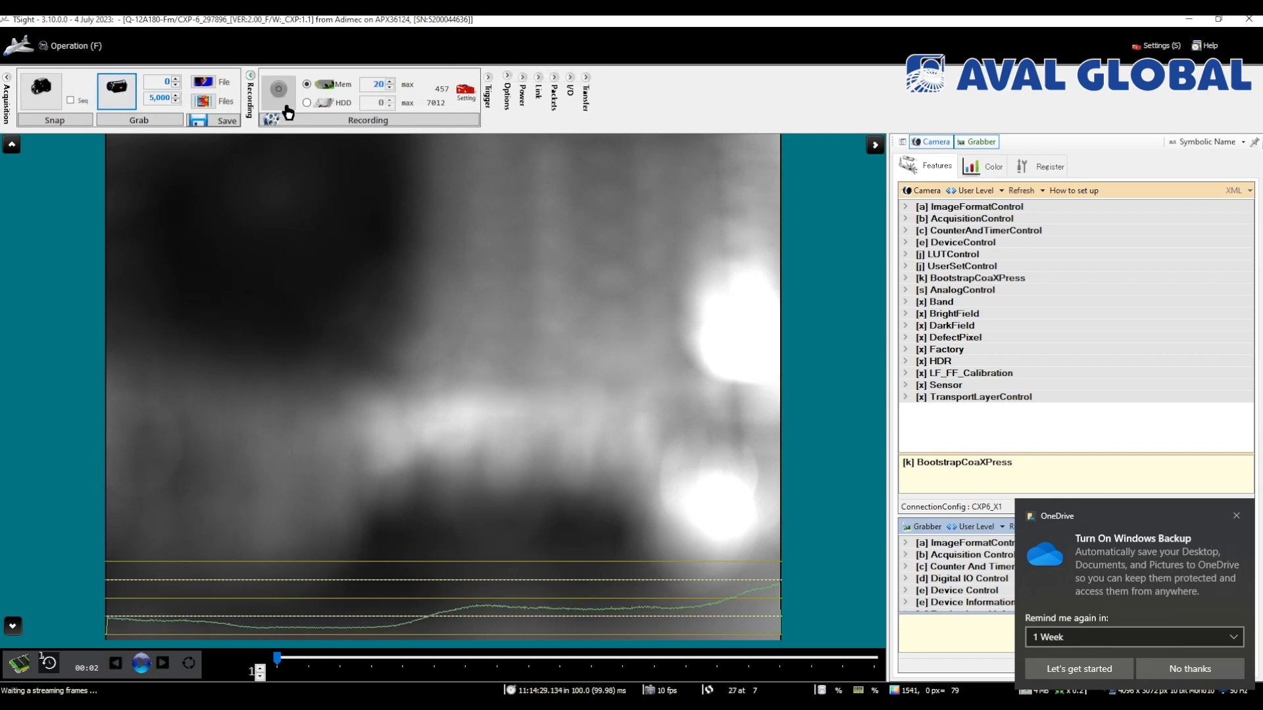
left_click(334, 104)
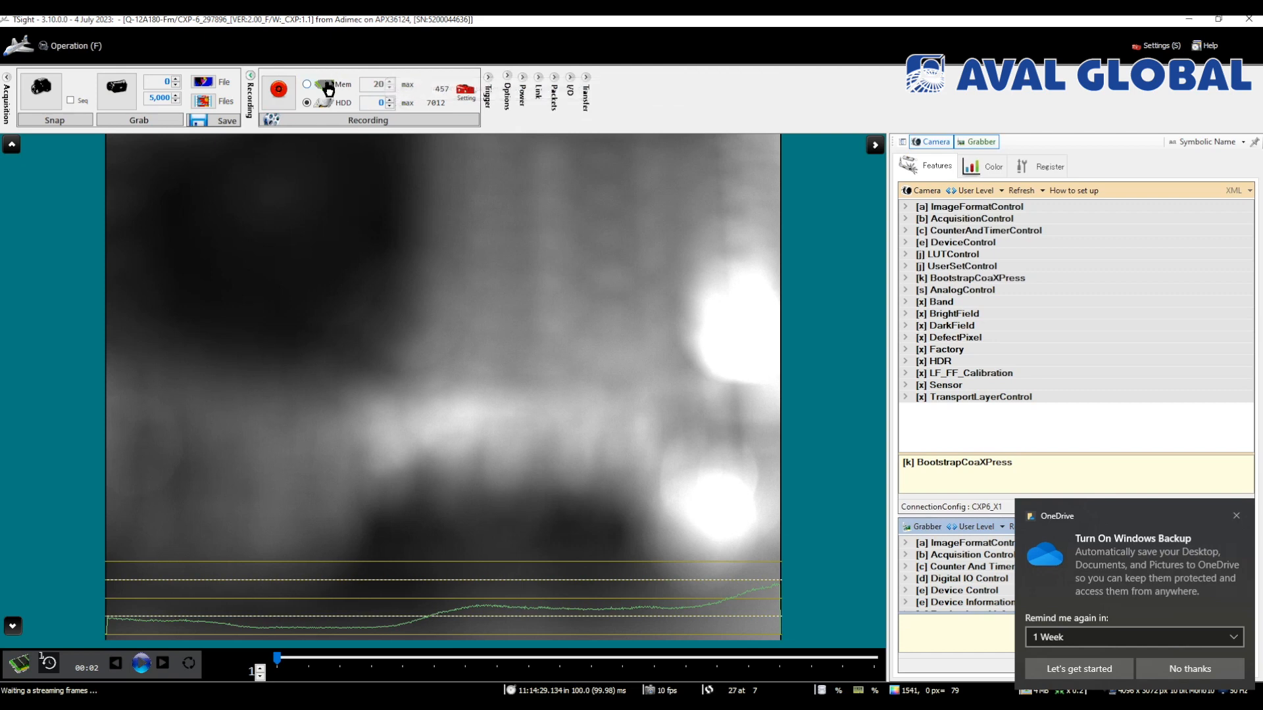
left_click(329, 89)
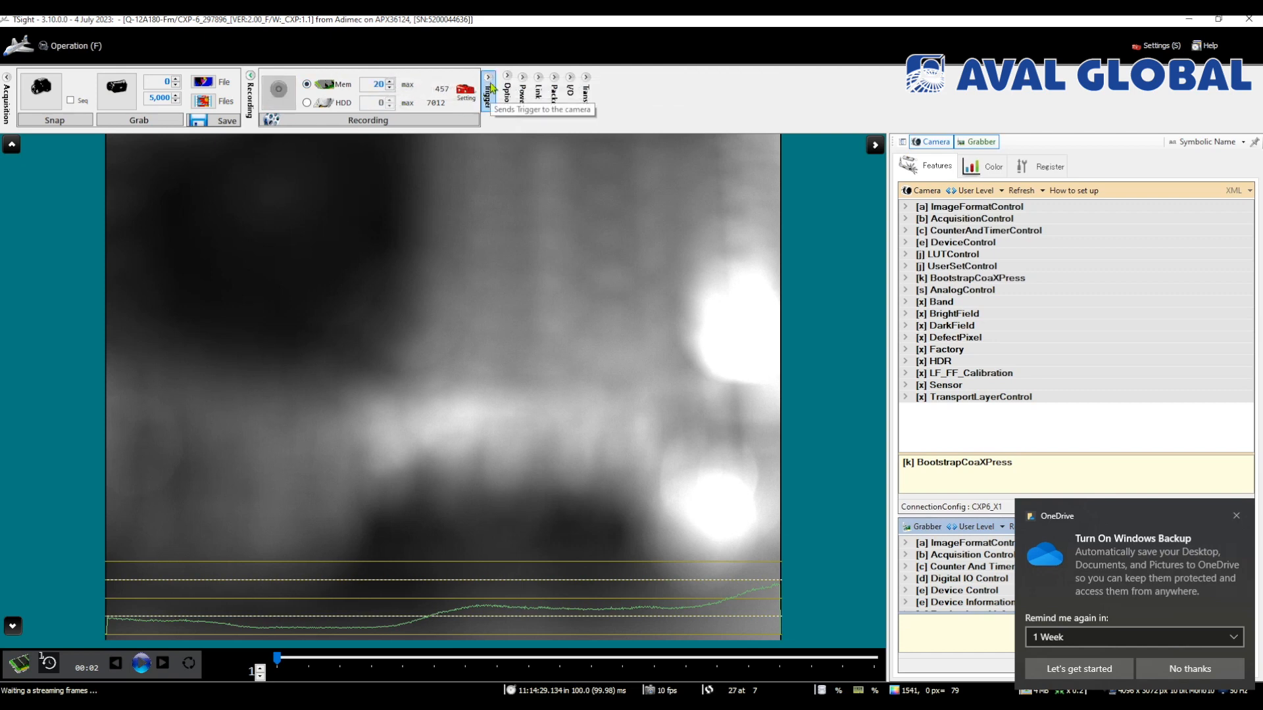
Expand the Trigger and Options groups, and start a live grab
left_click(489, 86)
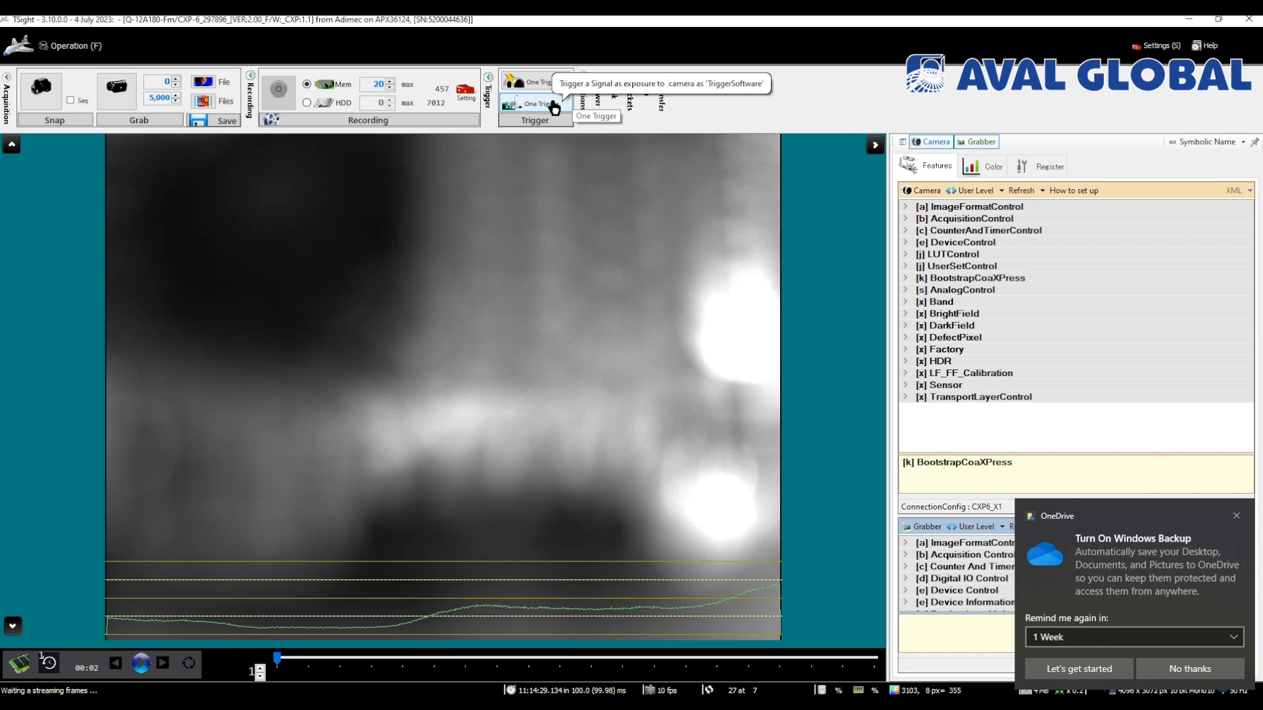
left_click(582, 99)
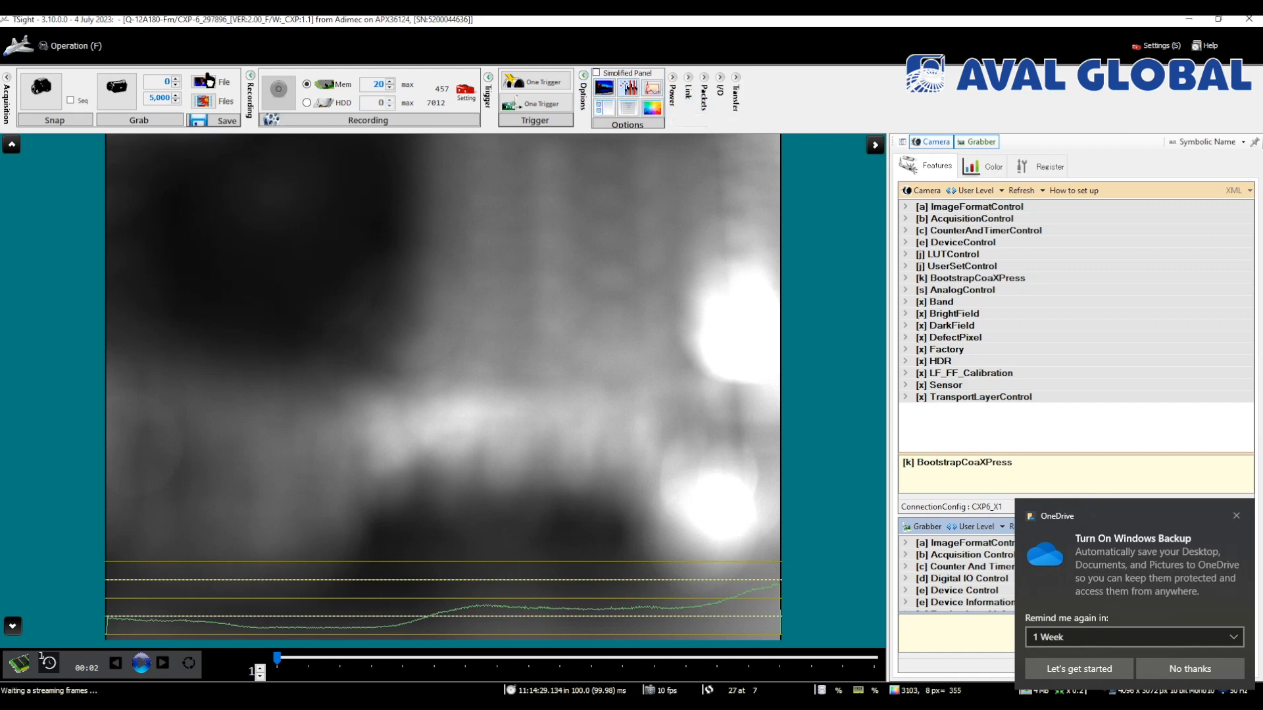
left_click(126, 90)
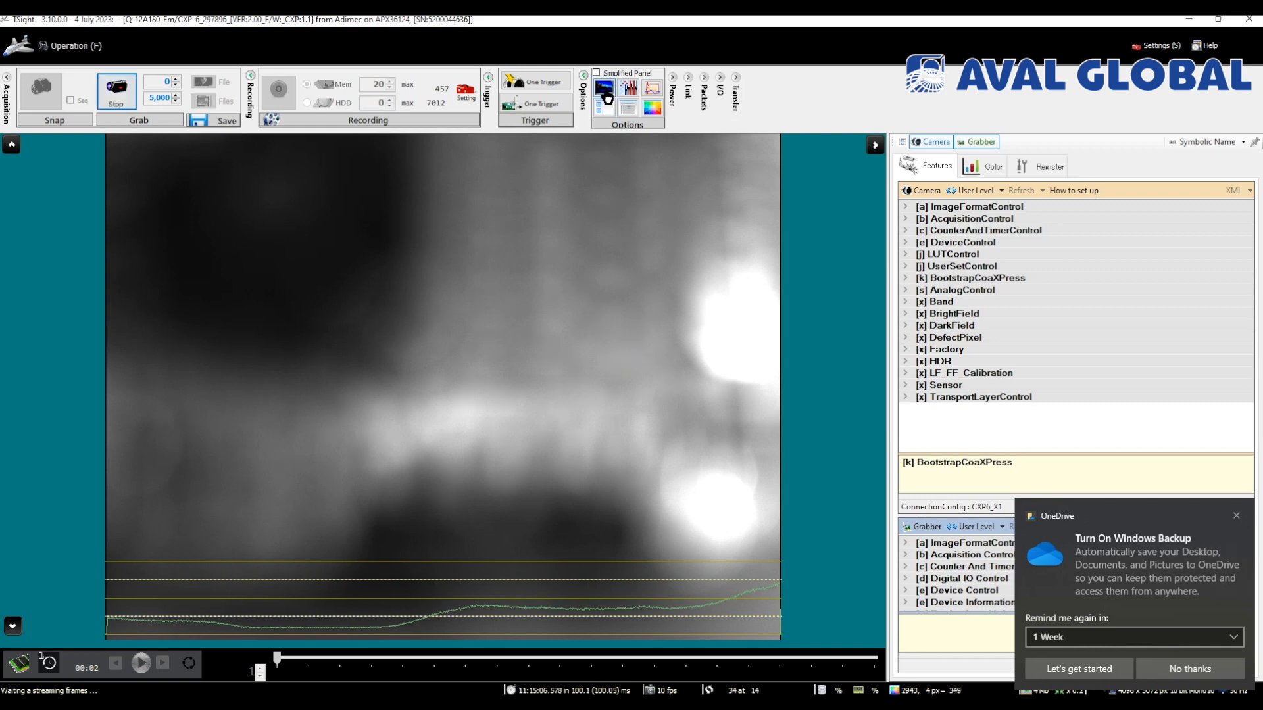
Show the overview thumbnail on the live image, zoom the image out and in, and hide the thumbnail
left_click(603, 90)
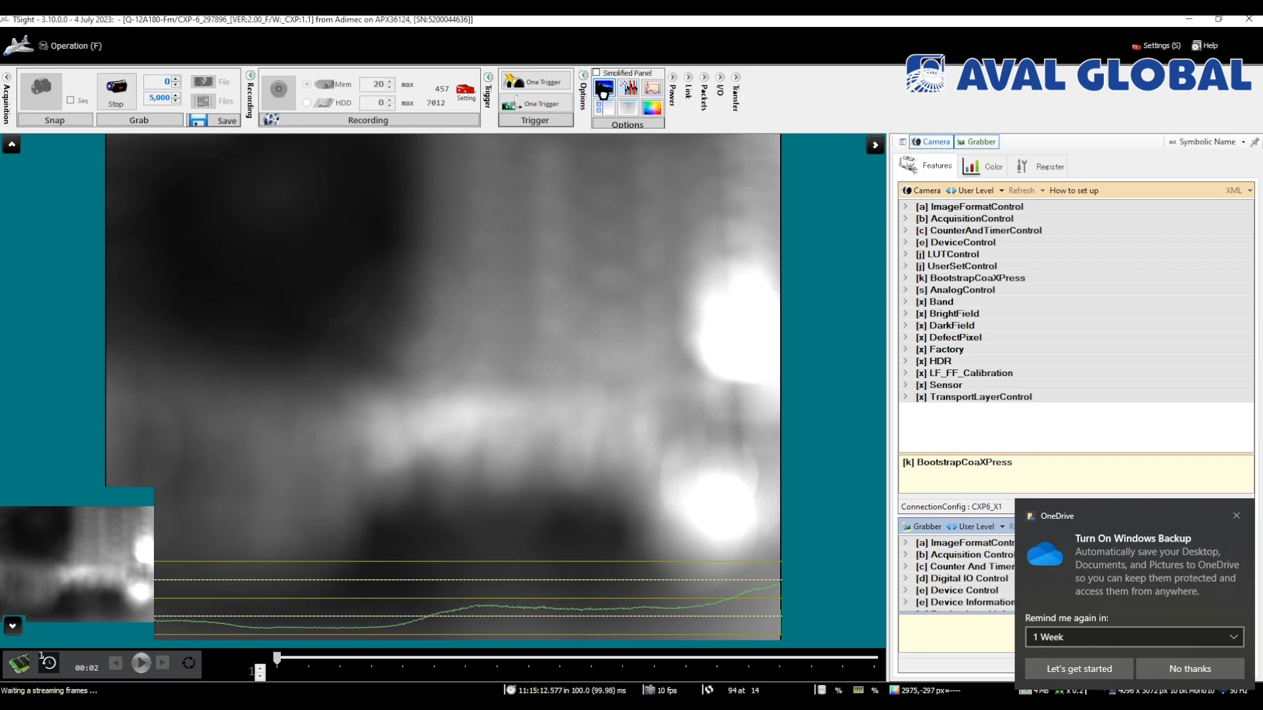
scroll(500, 429, "down", 5)
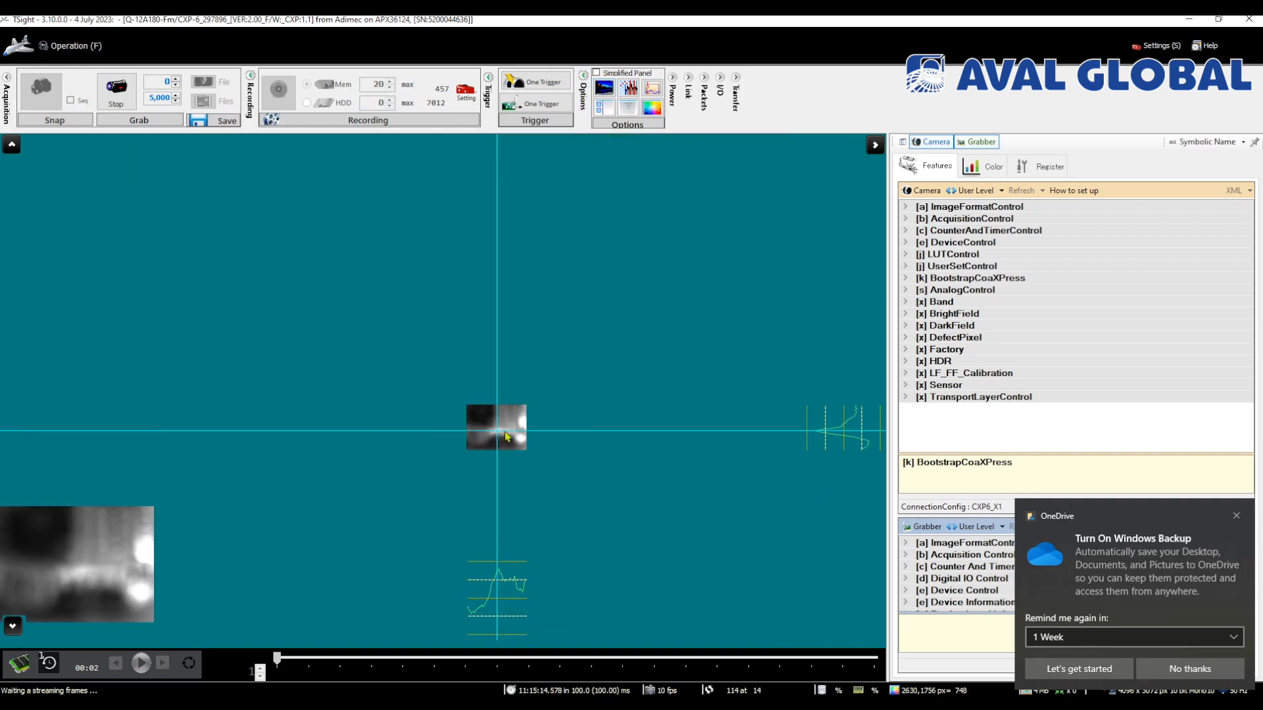
scroll(500, 430, "up", 10)
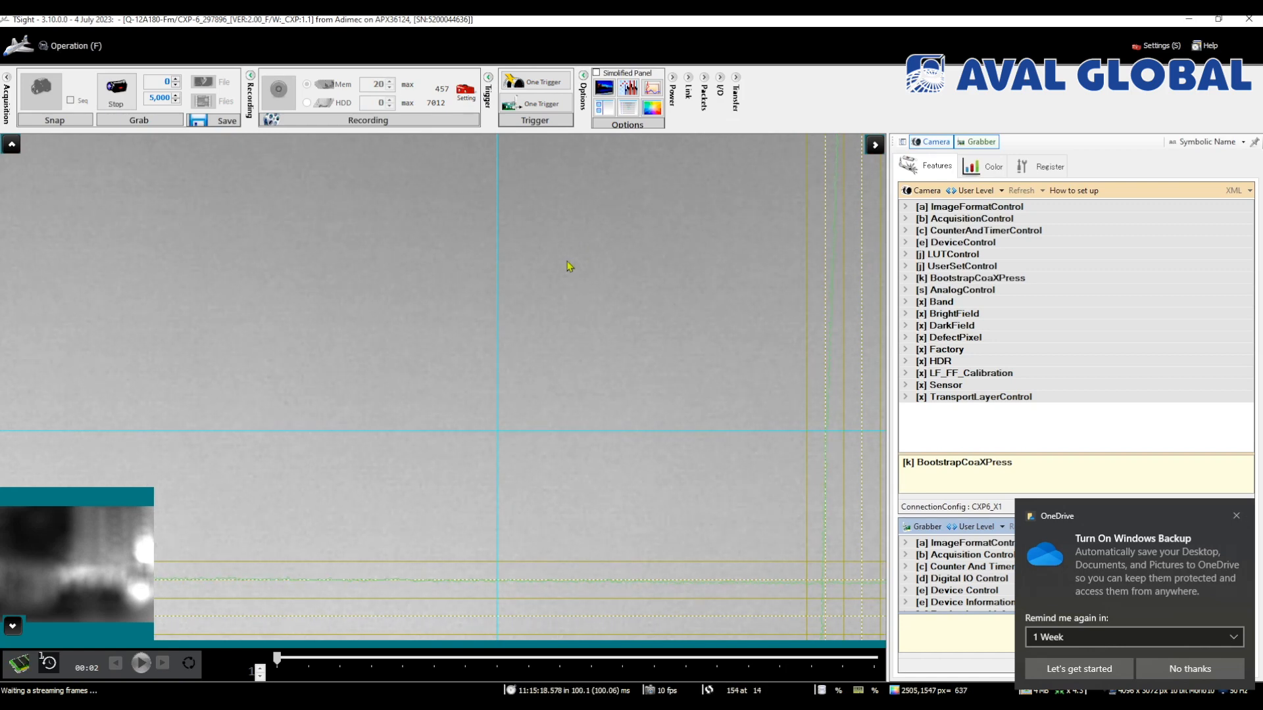
scroll(569, 266, "down", 5)
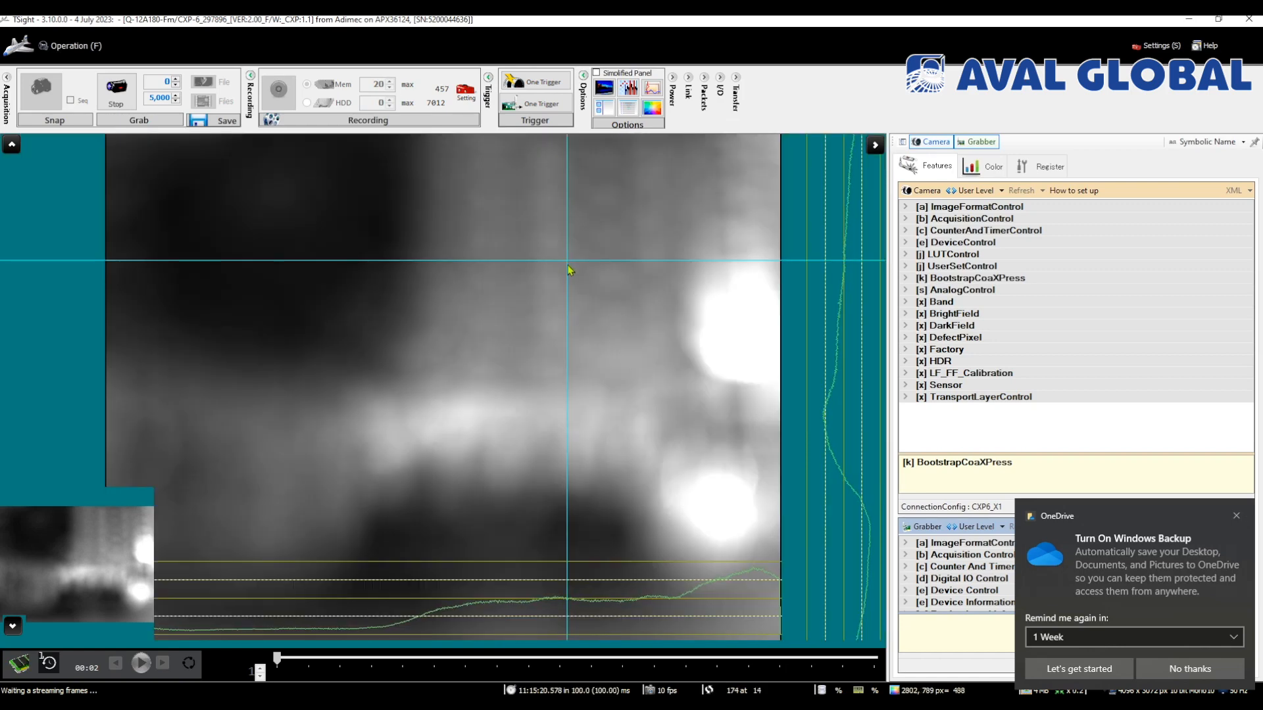
left_click(604, 92)
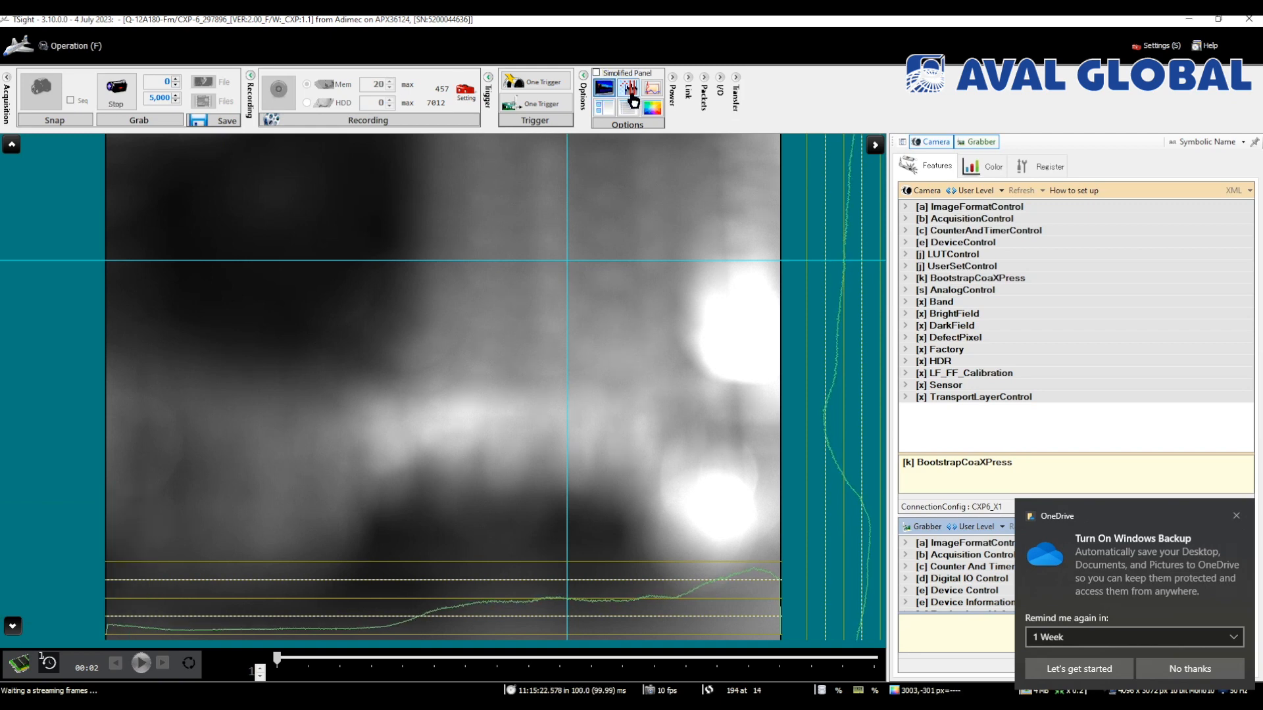
Dismiss the OneDrive backup notification, and show the color adjustment settings with the live histogram
left_click(1237, 515)
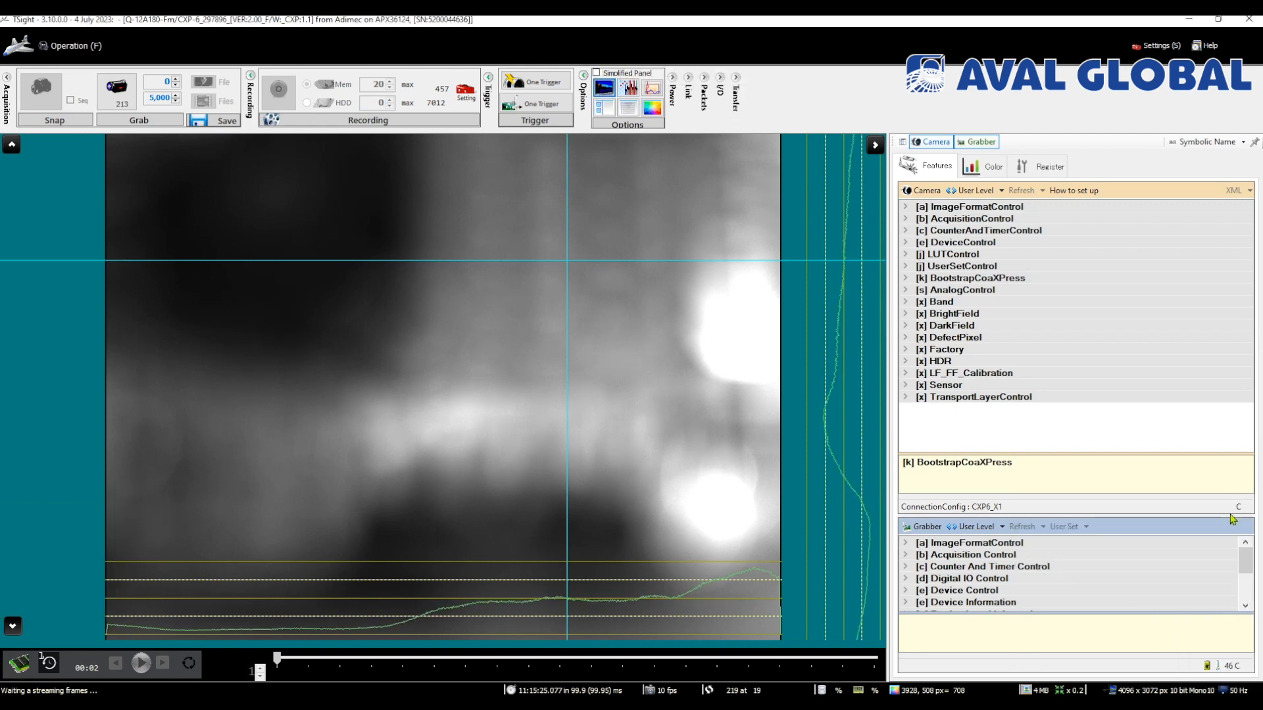
left_click(627, 92)
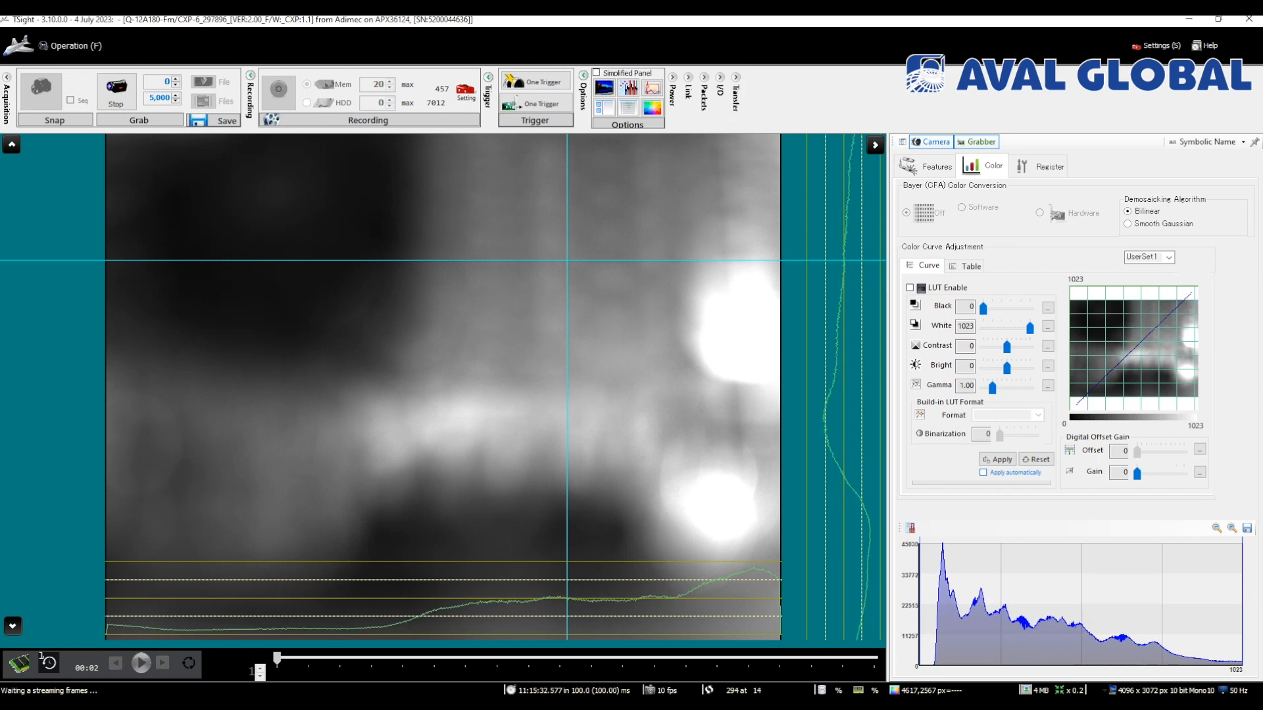
Toggle the line profile off and on, and inspect the horizontal and vertical profiles at several bright and dark points of the image
left_click(652, 96)
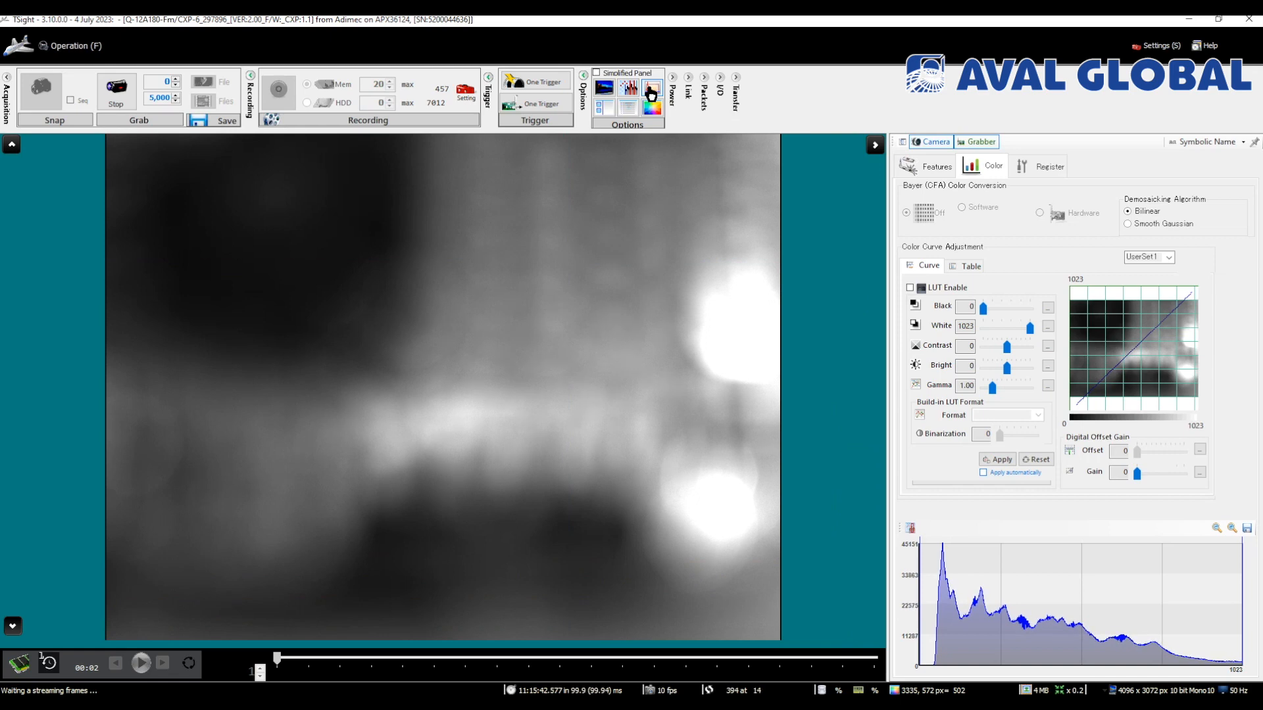
left_click(651, 96)
left_click(397, 426)
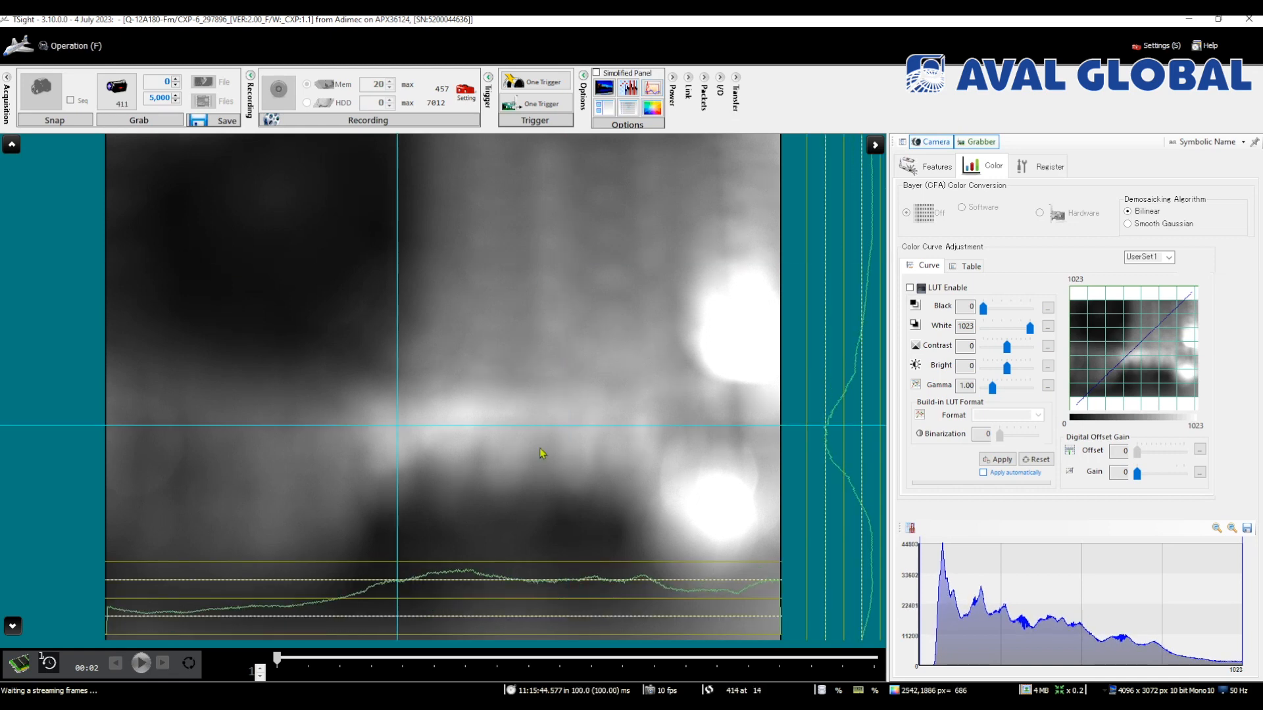
left_click(608, 512)
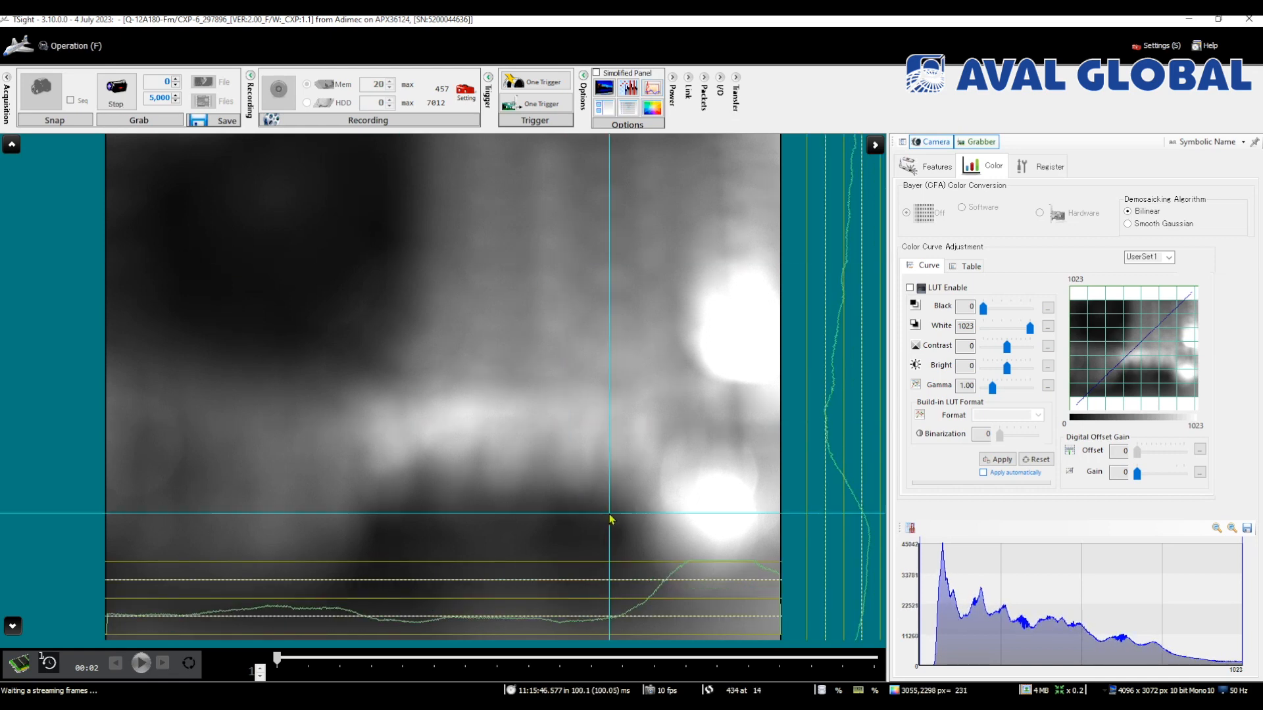
left_click(712, 493)
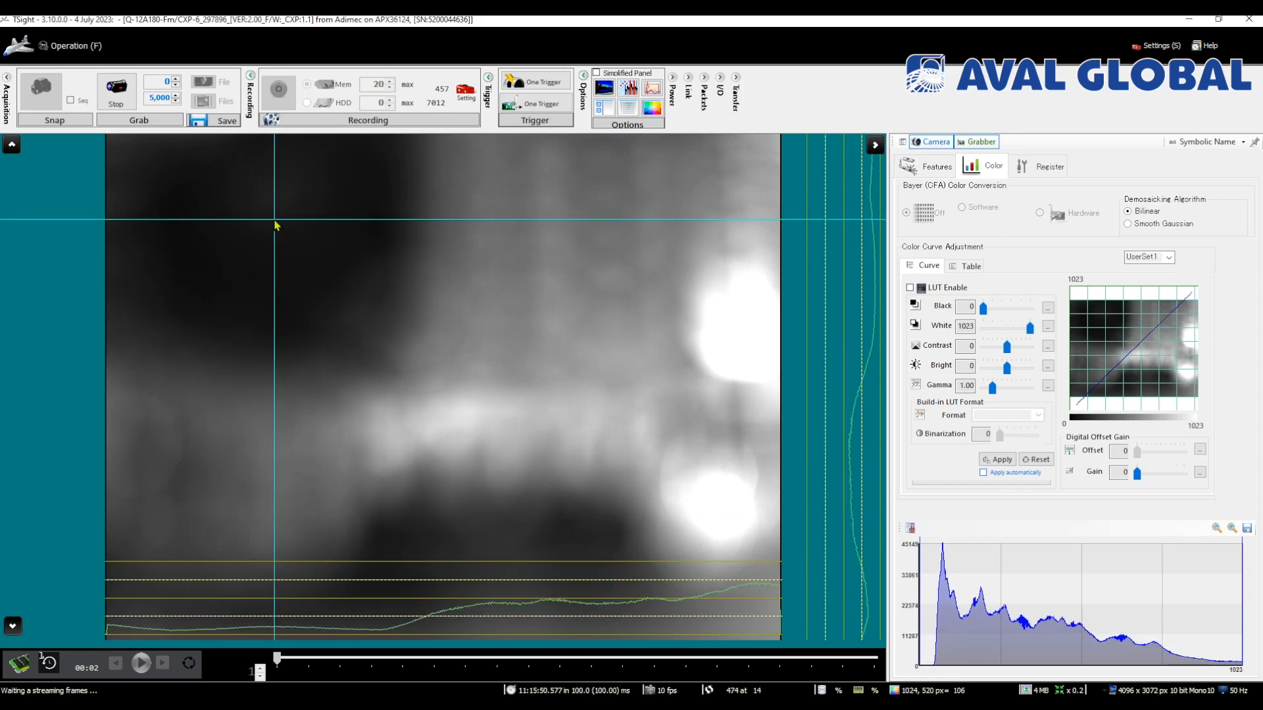
left_click(652, 96)
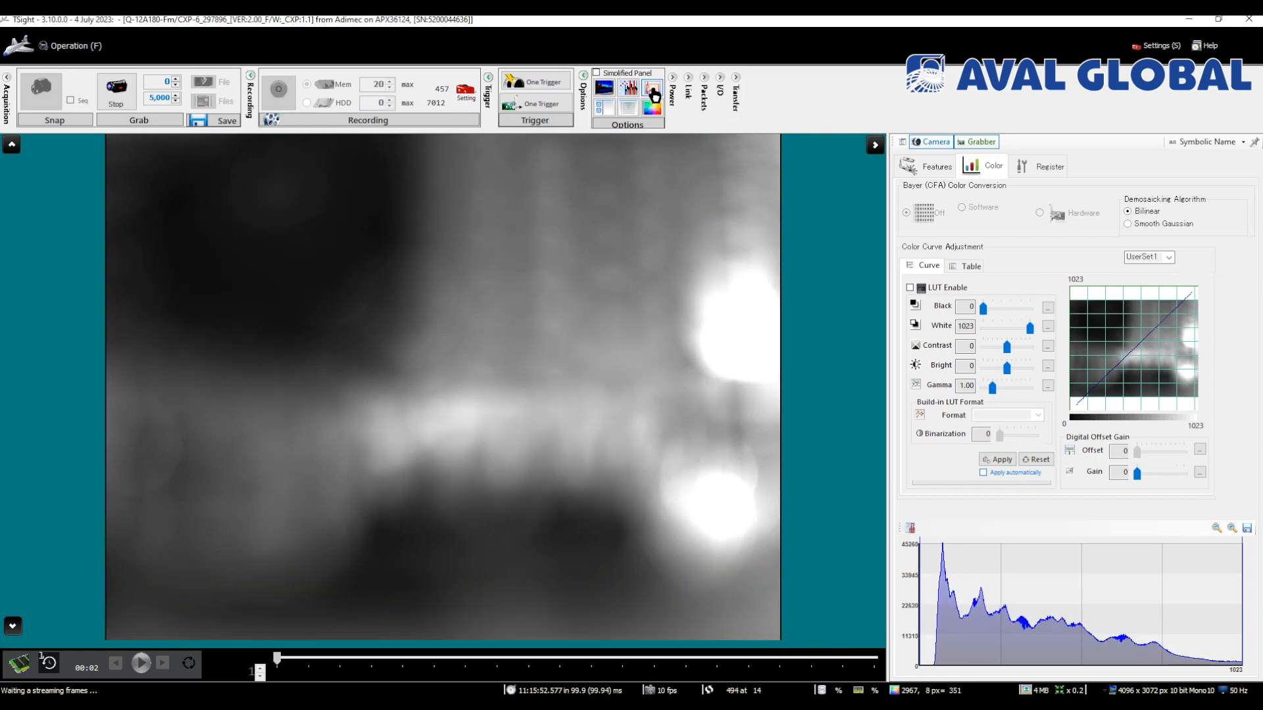
left_click(653, 94)
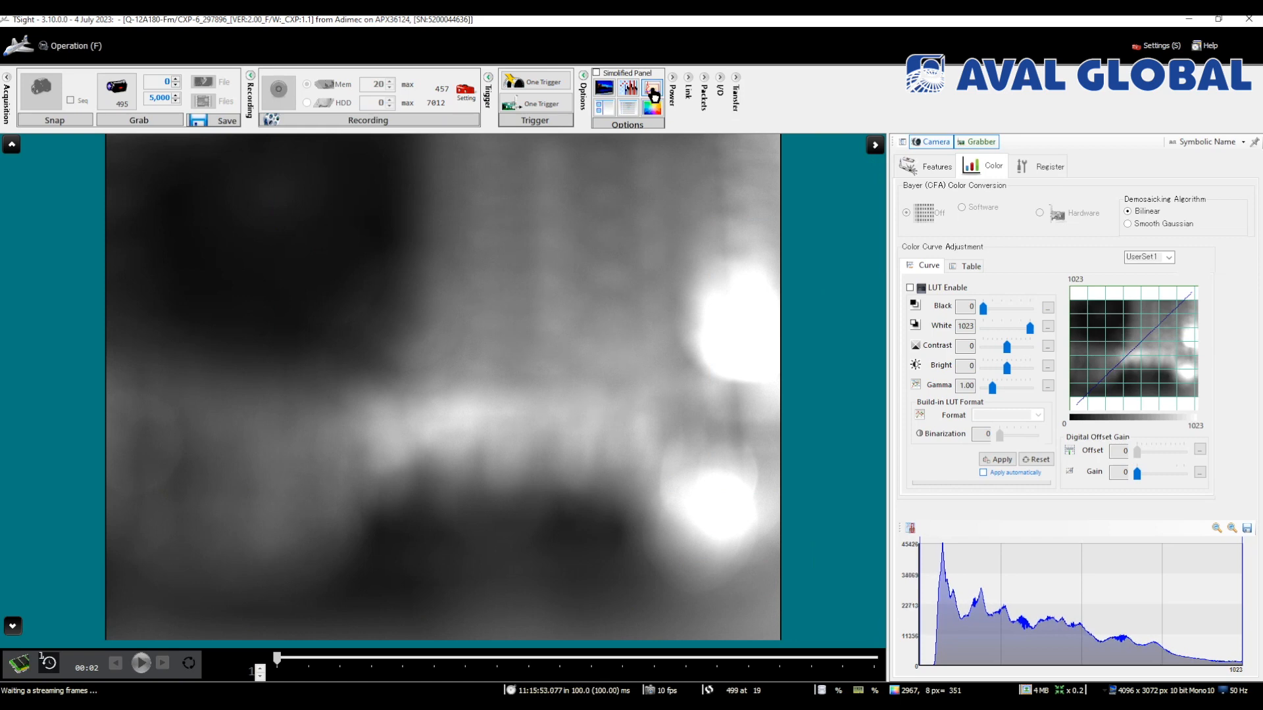
Hide and restore the camera settings pane, and open and close the message log
left_click(601, 109)
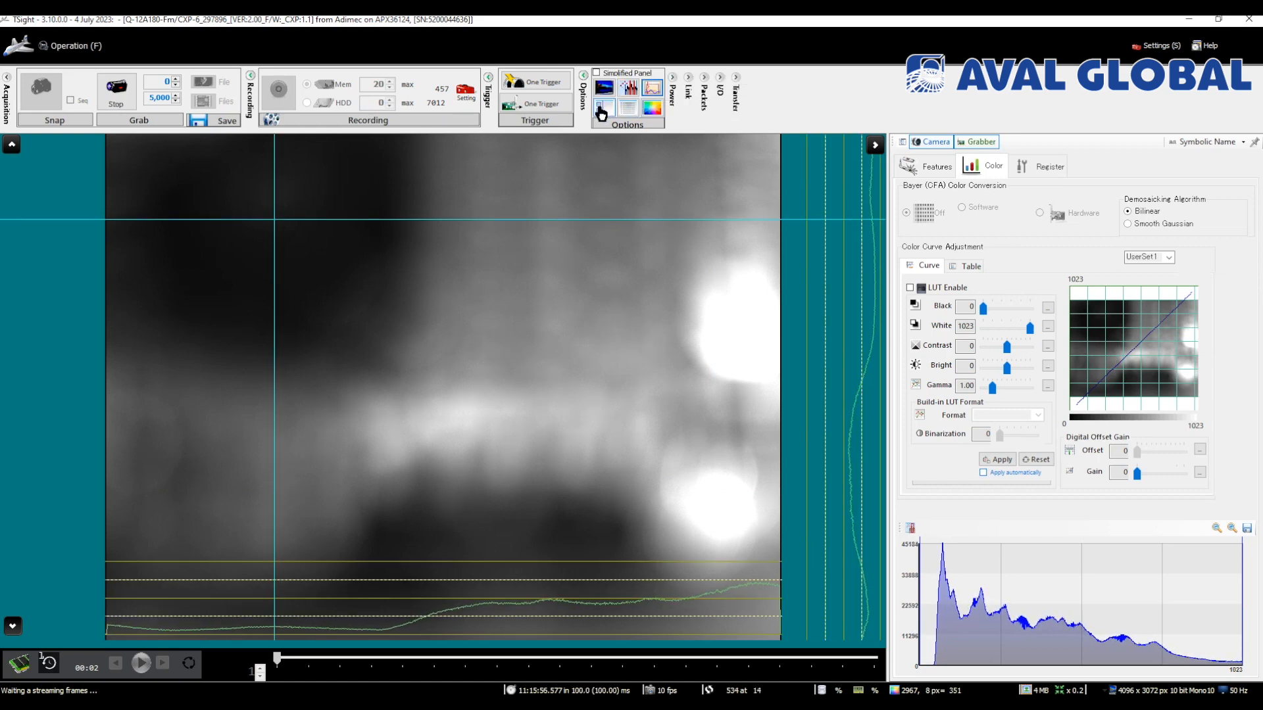
left_click(601, 109)
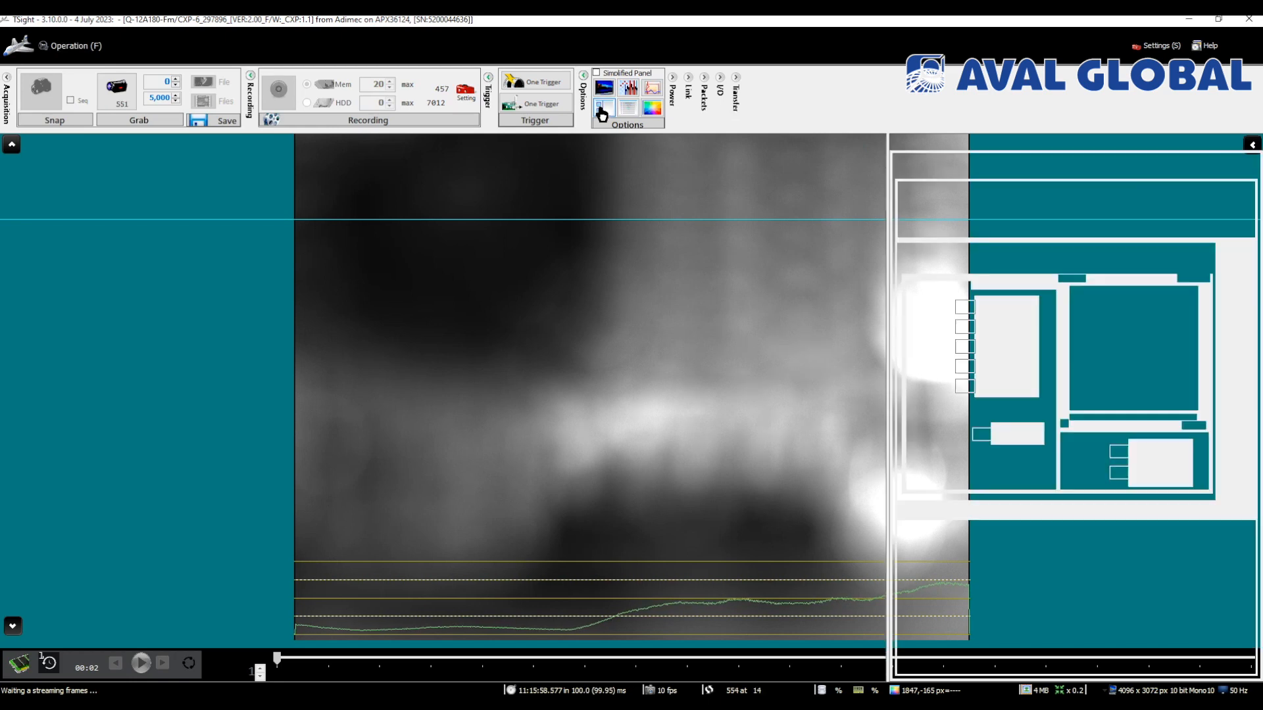
left_click(602, 110)
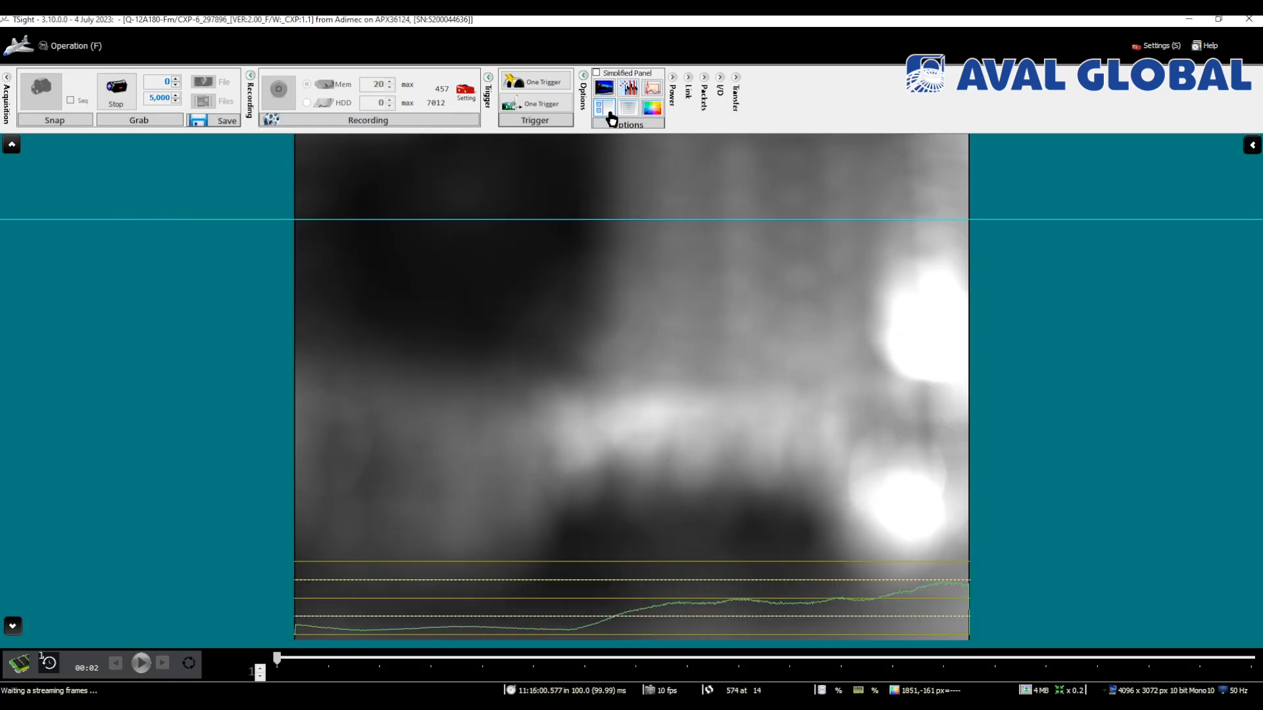
left_click(602, 110)
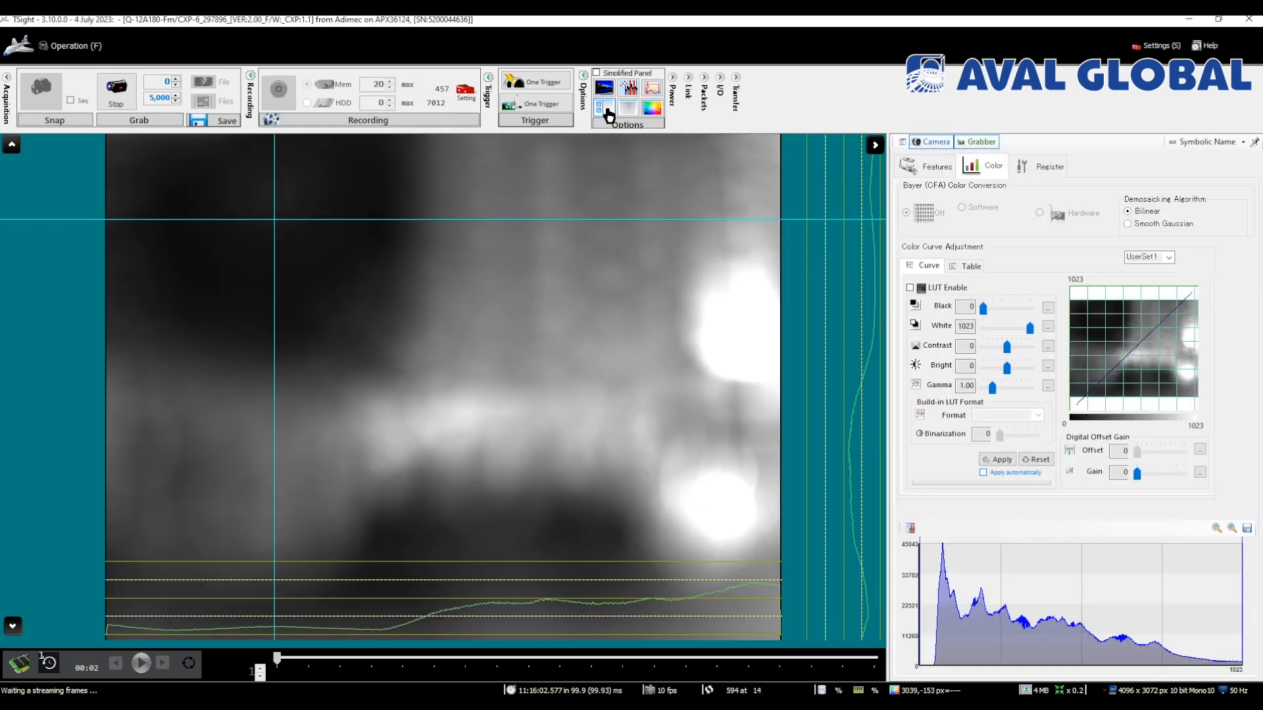
left_click(629, 110)
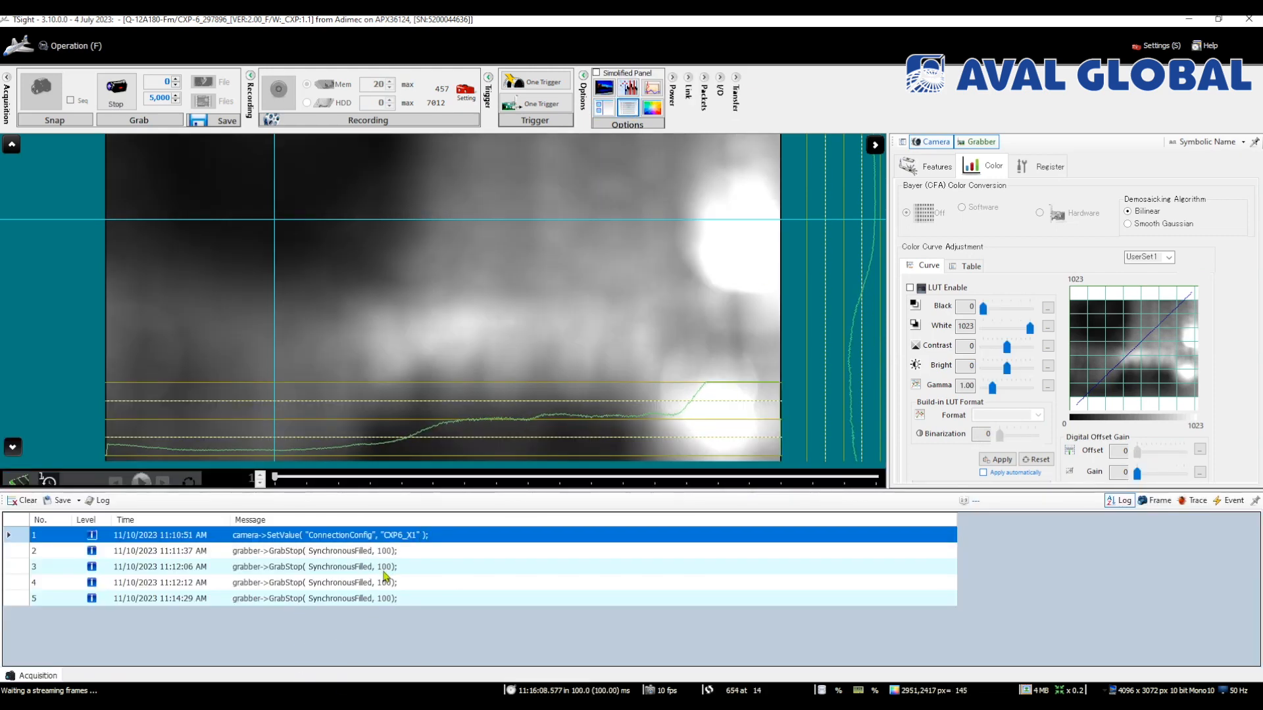
left_click(628, 110)
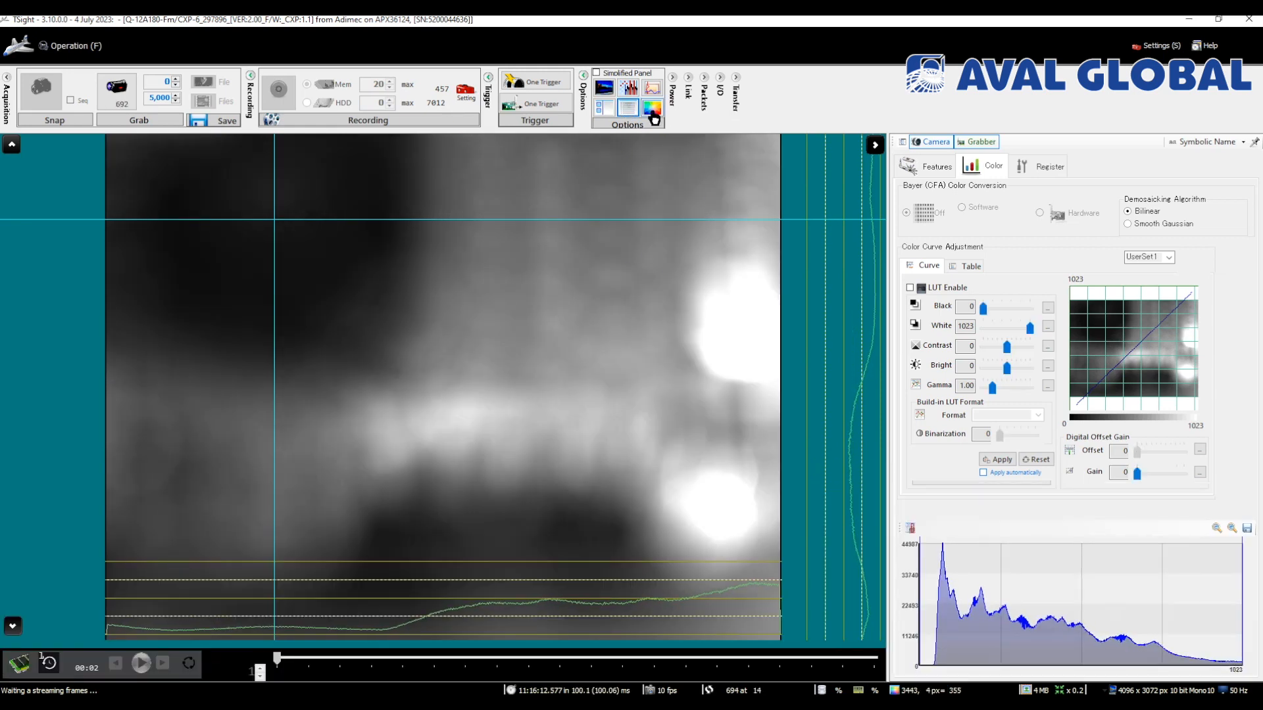
Preview the color scale bar beside the live image, and collapse the Options, Trigger and Recording groups
left_click(652, 109)
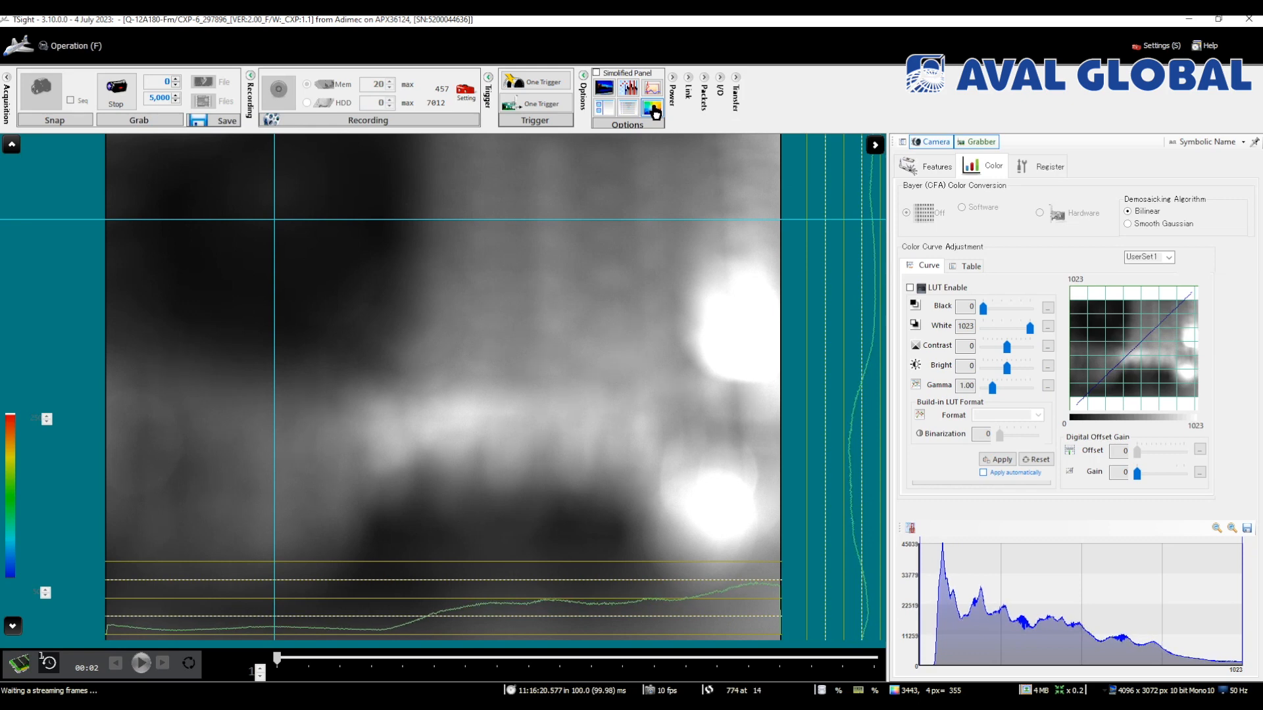
left_click(583, 75)
left_click(488, 77)
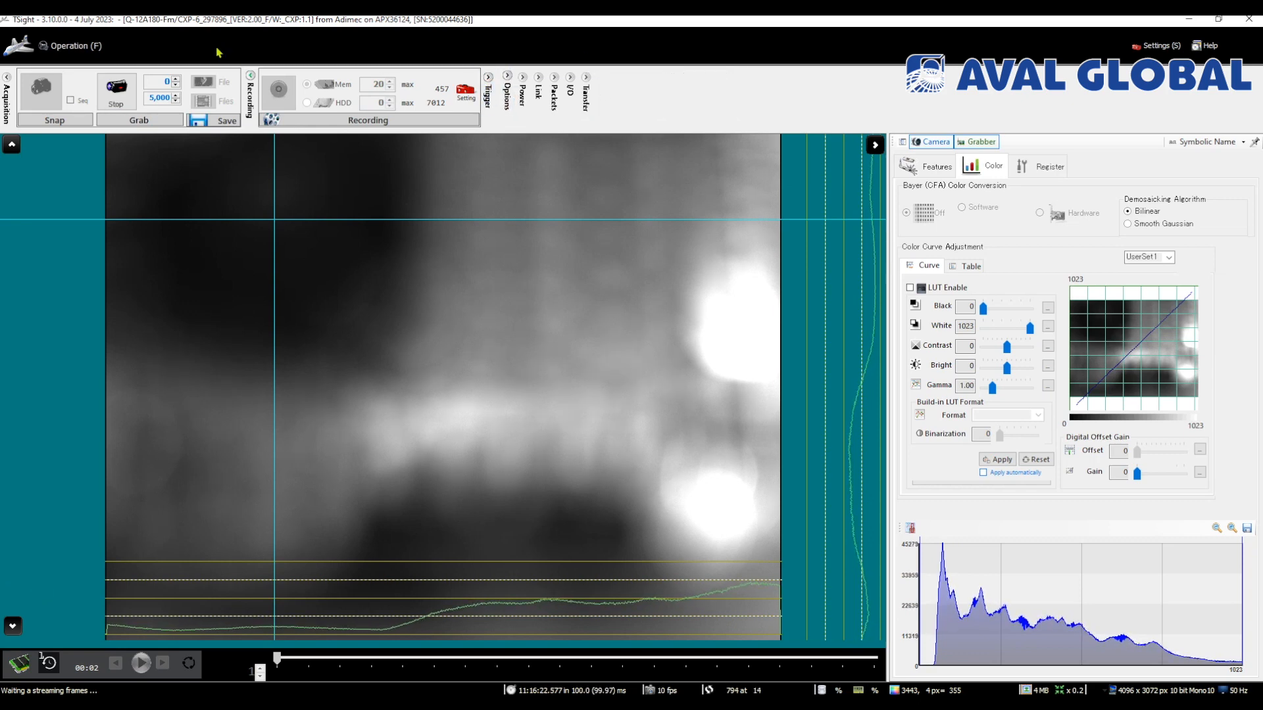
left_click(250, 75)
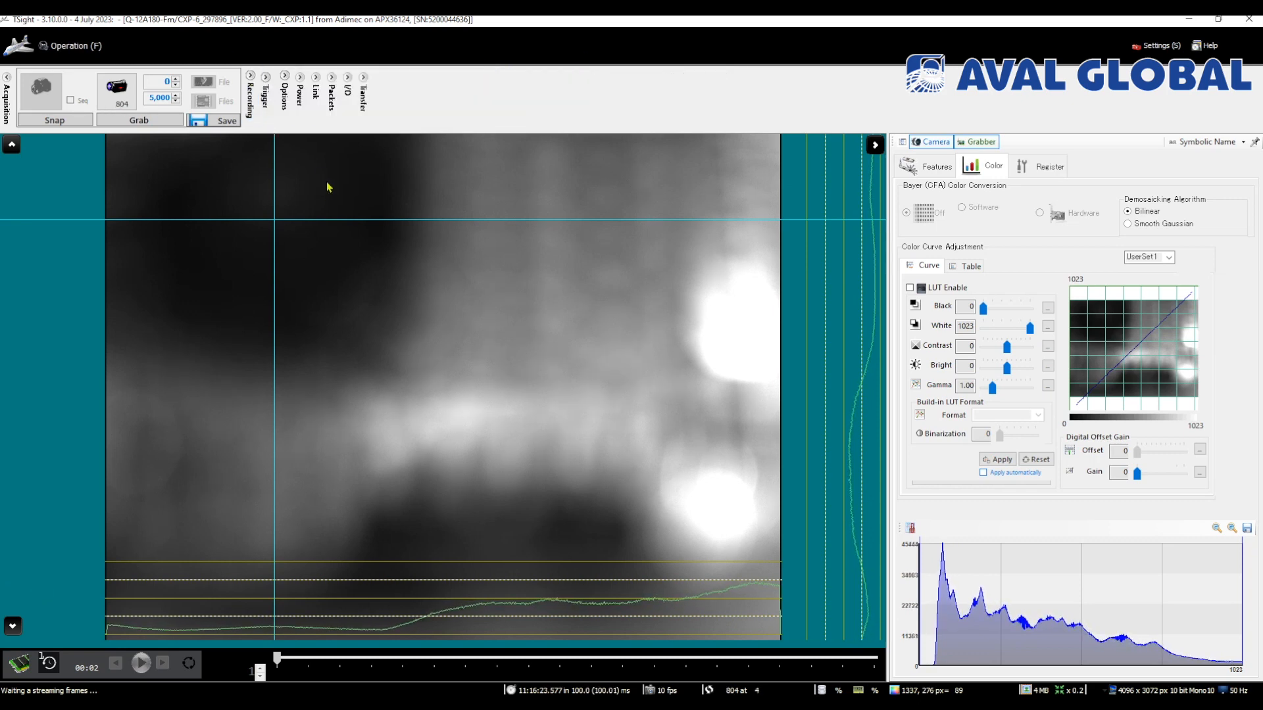
Expand the Power group and compare the power supply status of Cable 1 and Cable 3
left_click(300, 90)
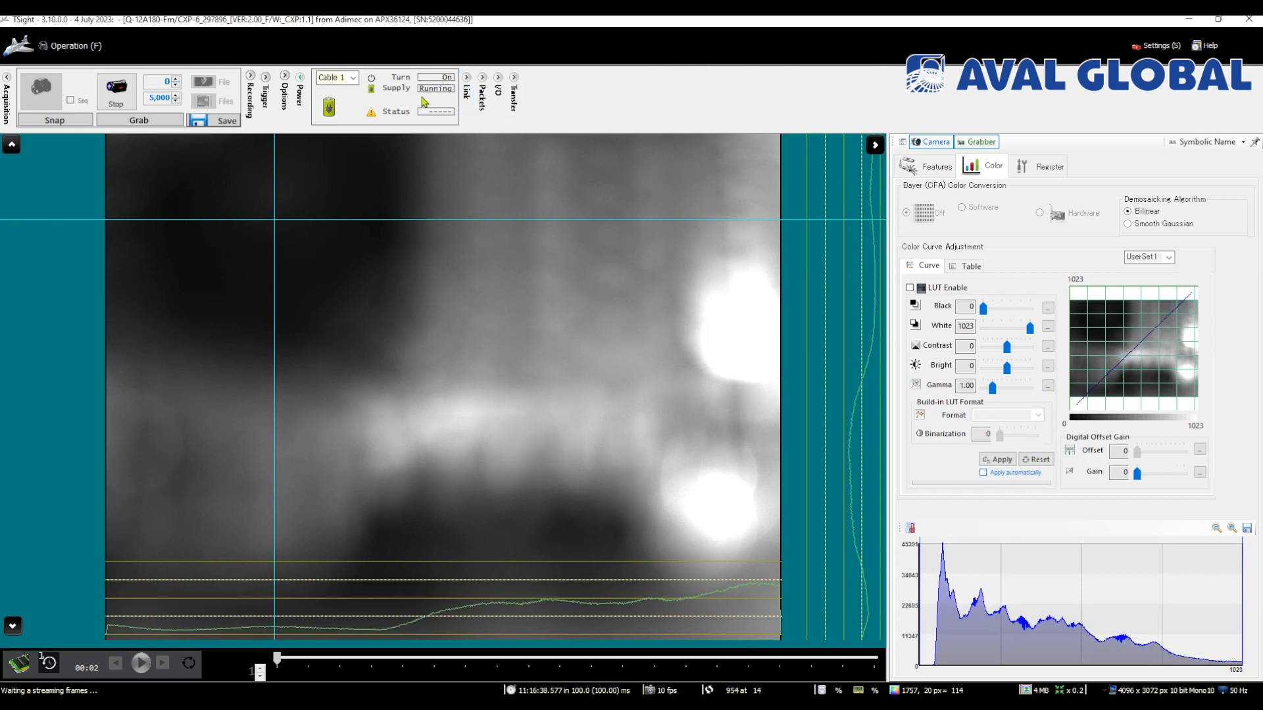
left_click(352, 79)
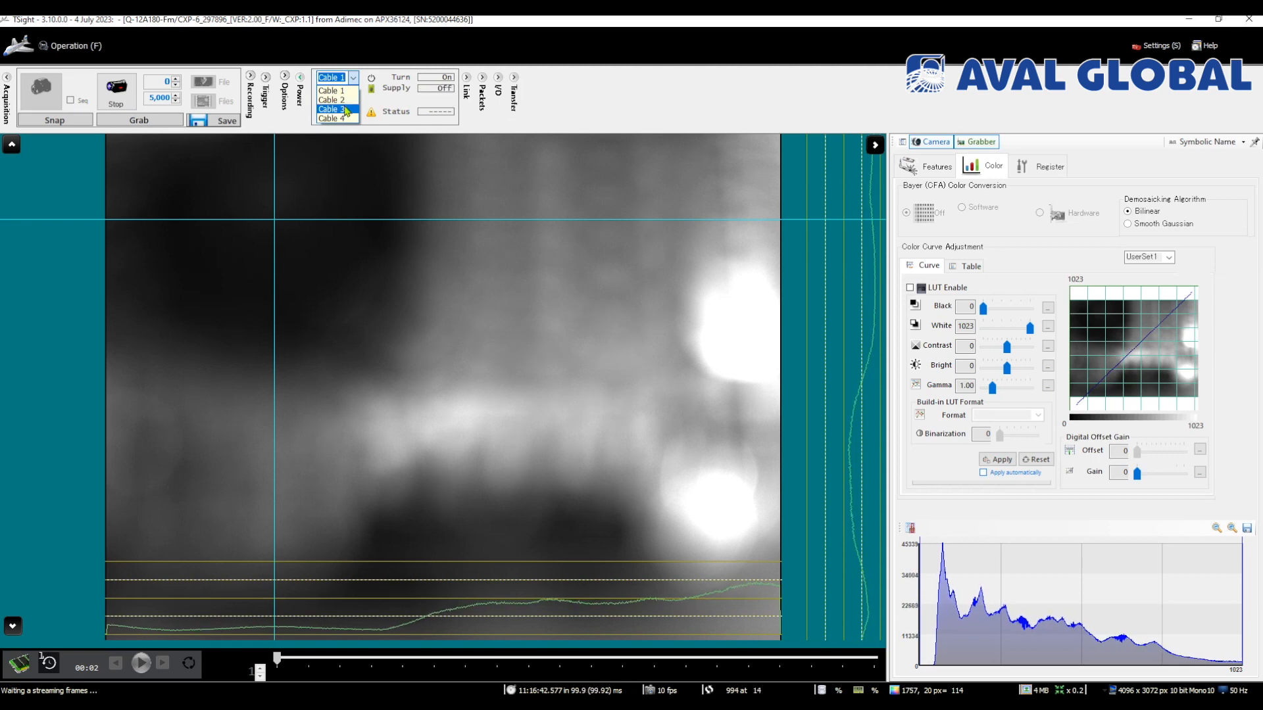
left_click(346, 109)
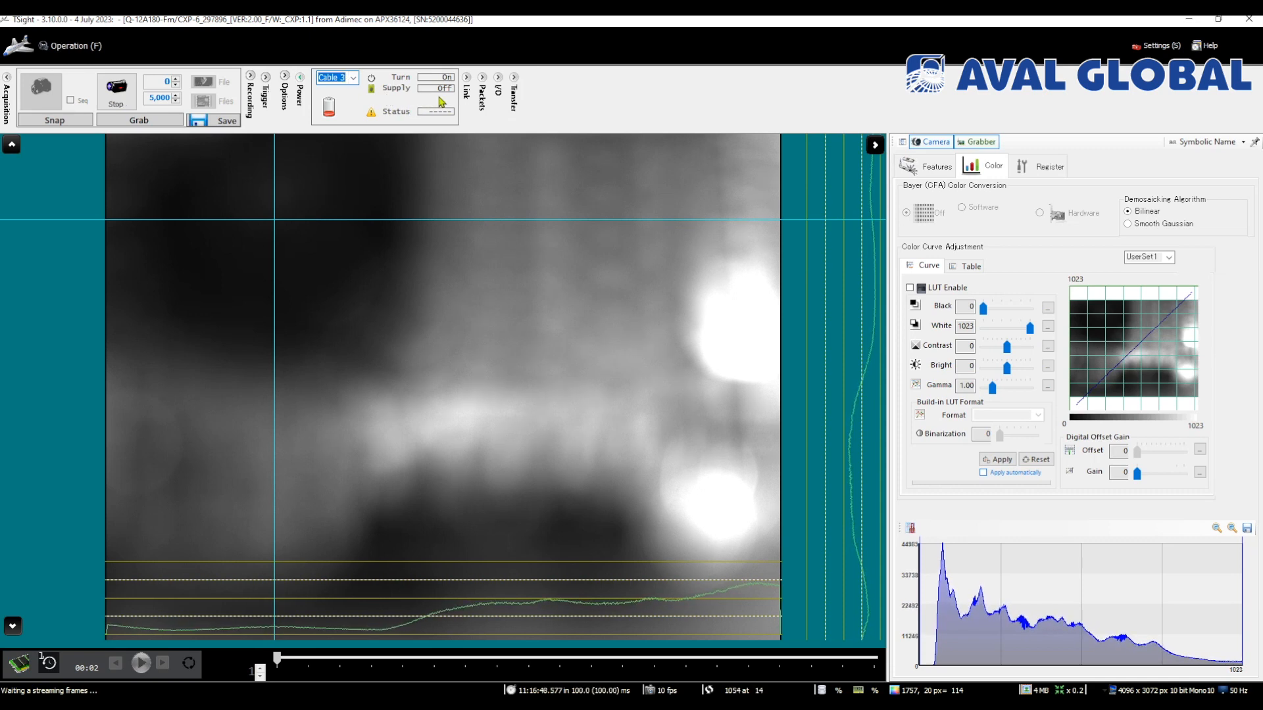
left_click(353, 78)
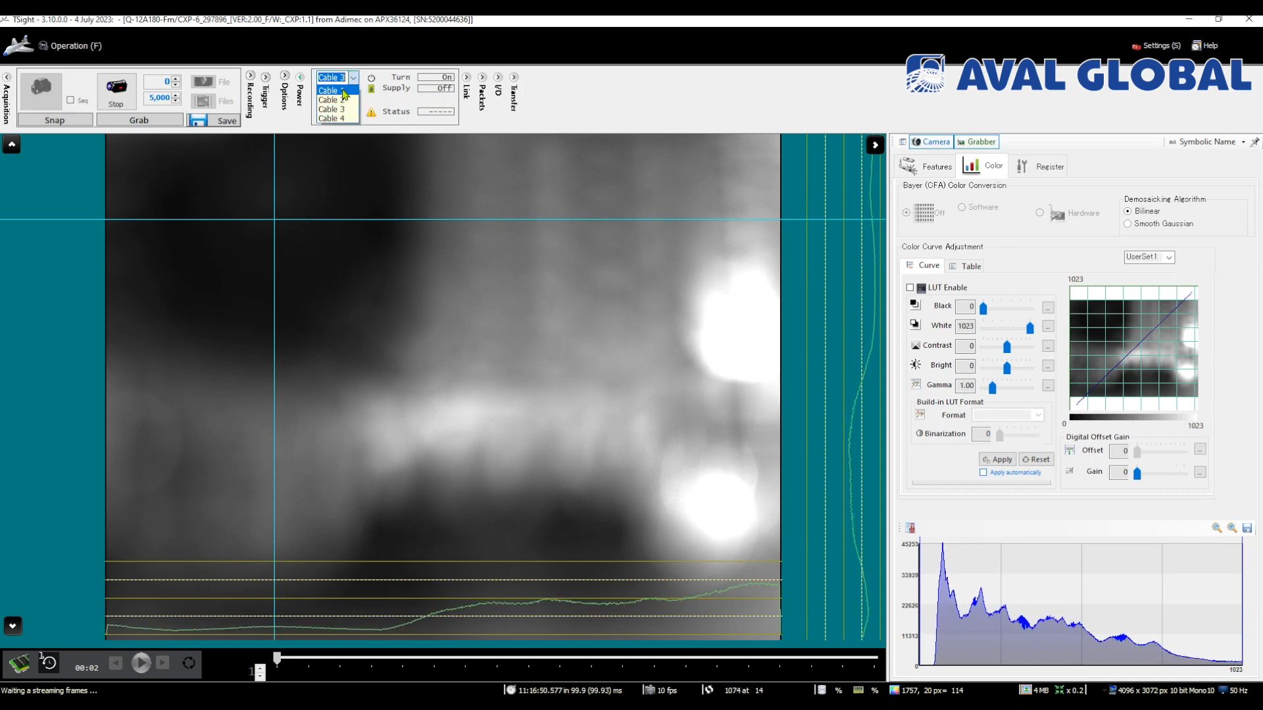
left_click(343, 90)
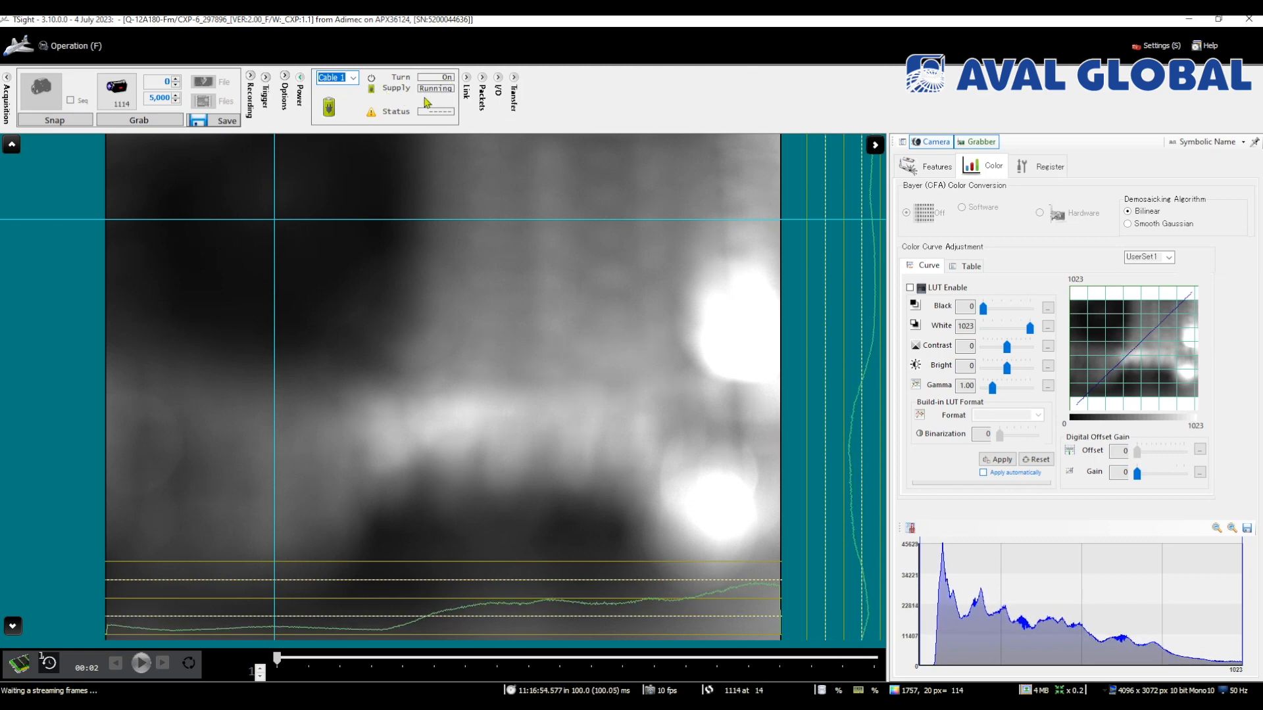
left_click(353, 78)
left_click(345, 110)
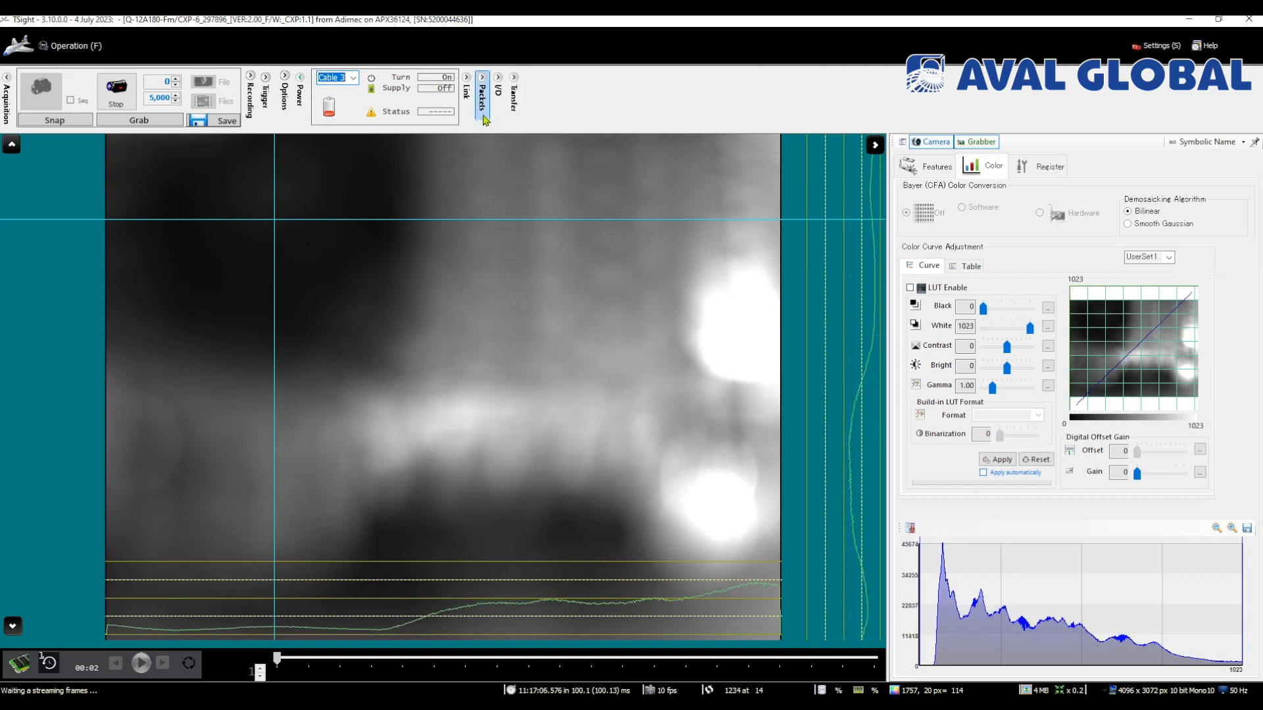
Collapse the Power group and examine the Link status and Packets counters of Cable 1, closing the counters again
left_click(300, 76)
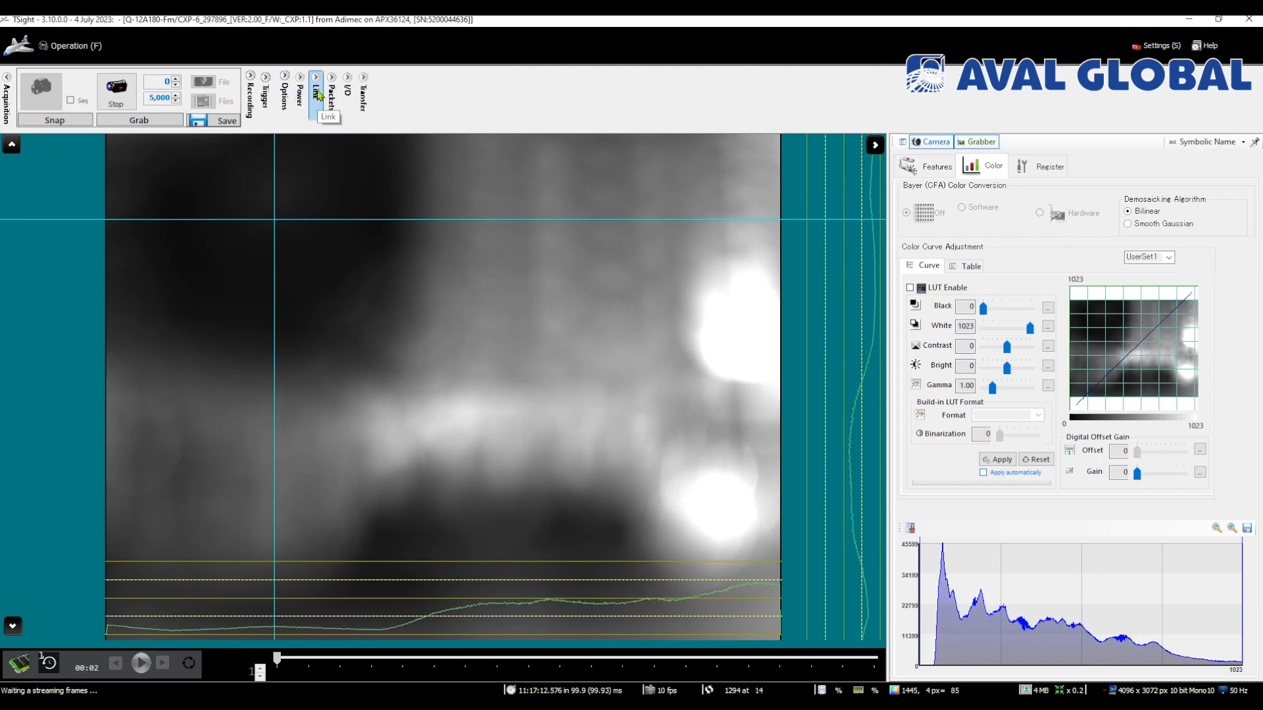
left_click(317, 95)
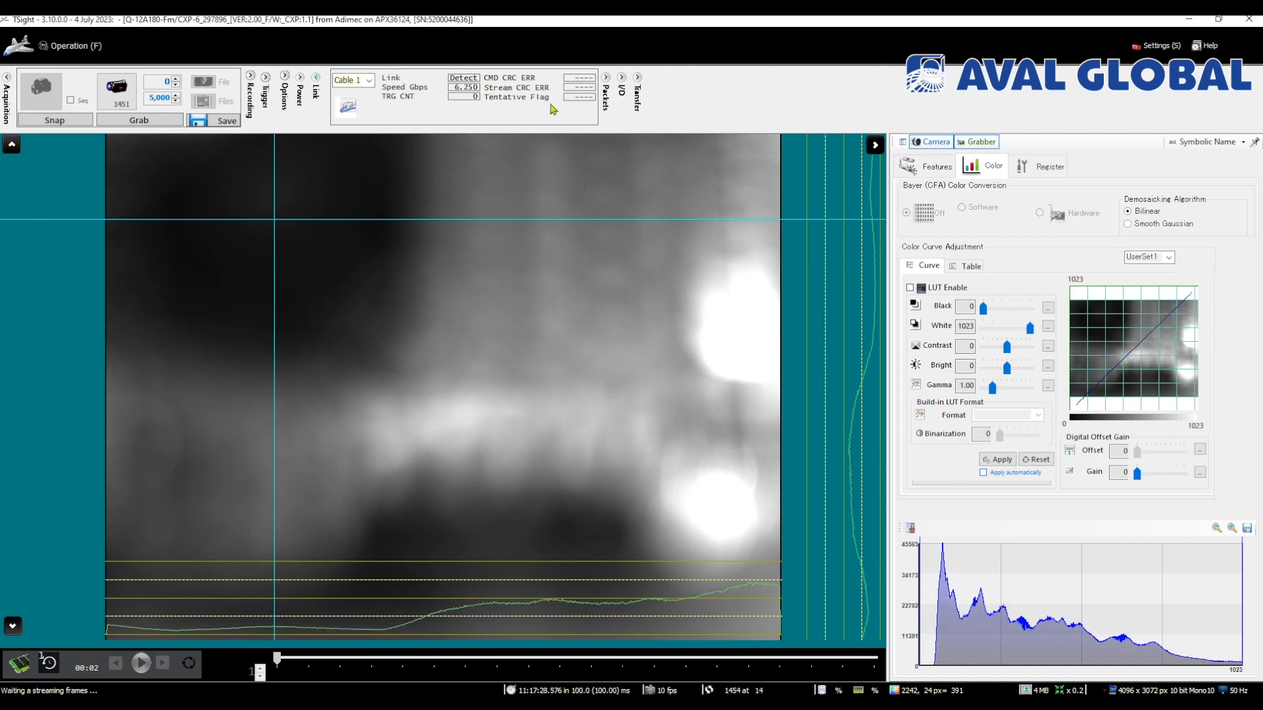
left_click(605, 94)
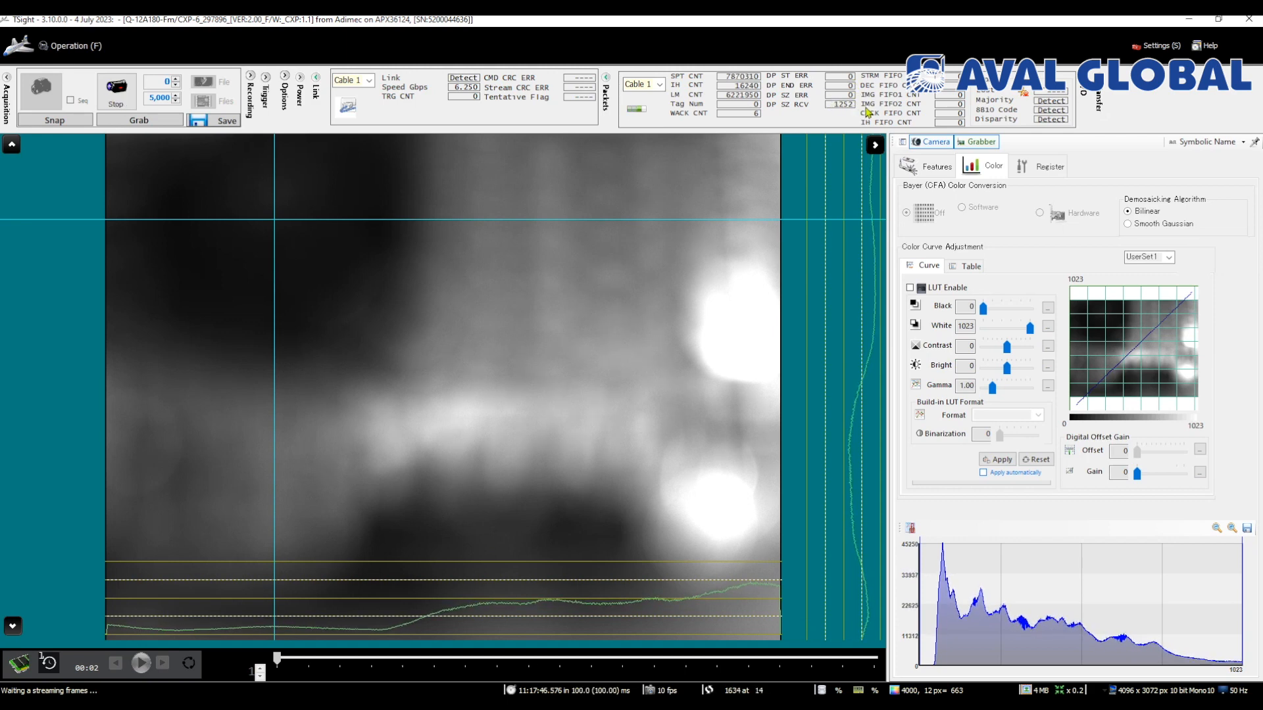
left_click(606, 78)
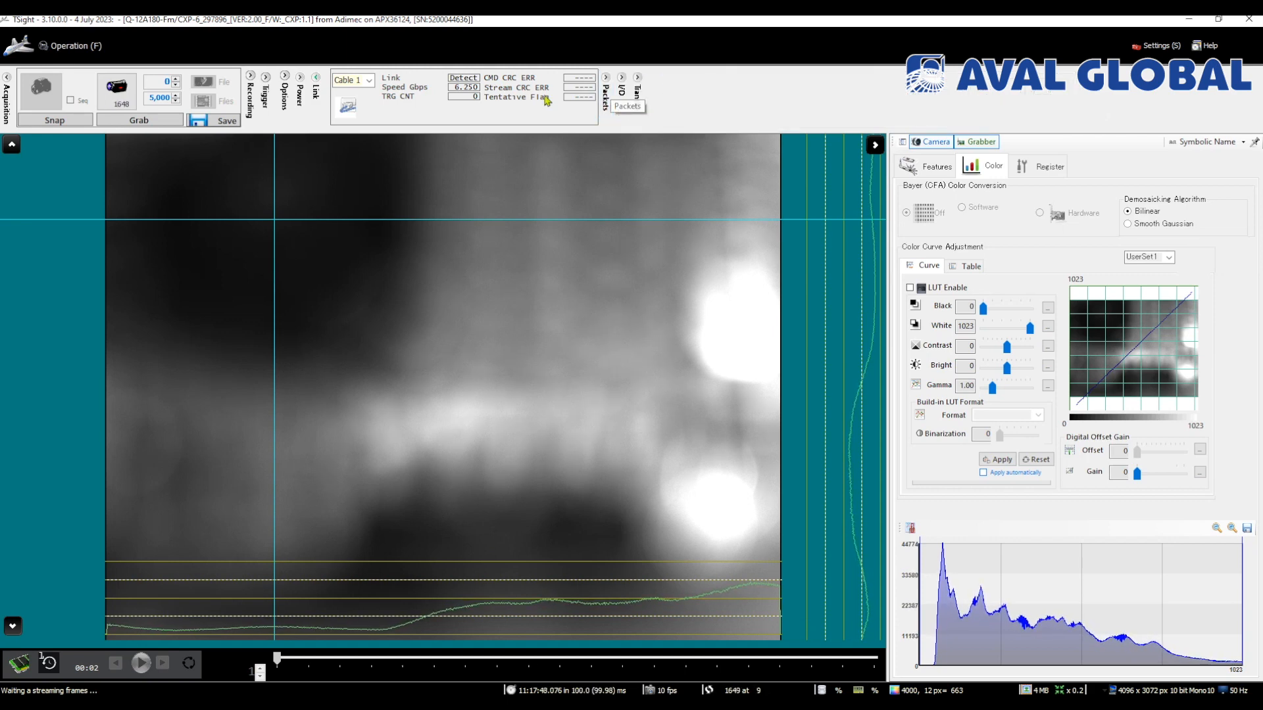
Collapse the Link group and examine the I/O line counters and the Transfer status of Capture 1
left_click(316, 77)
left_click(348, 92)
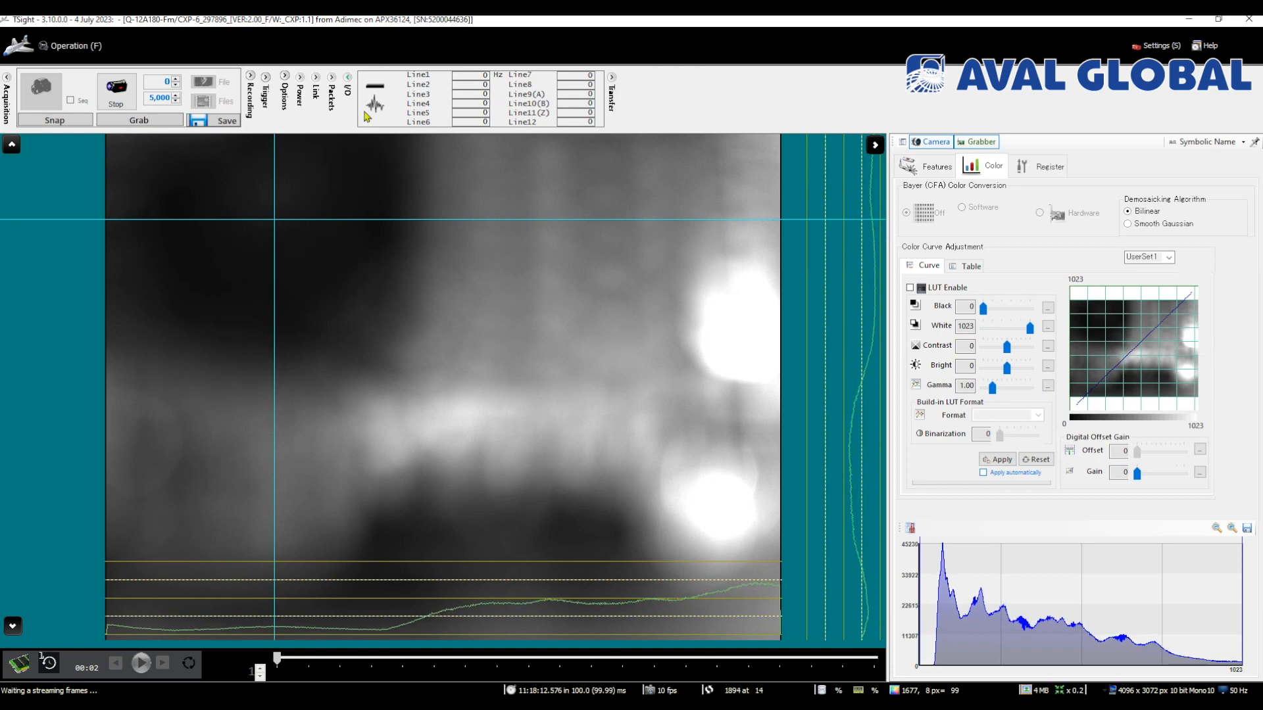
left_click(354, 87)
left_click(363, 92)
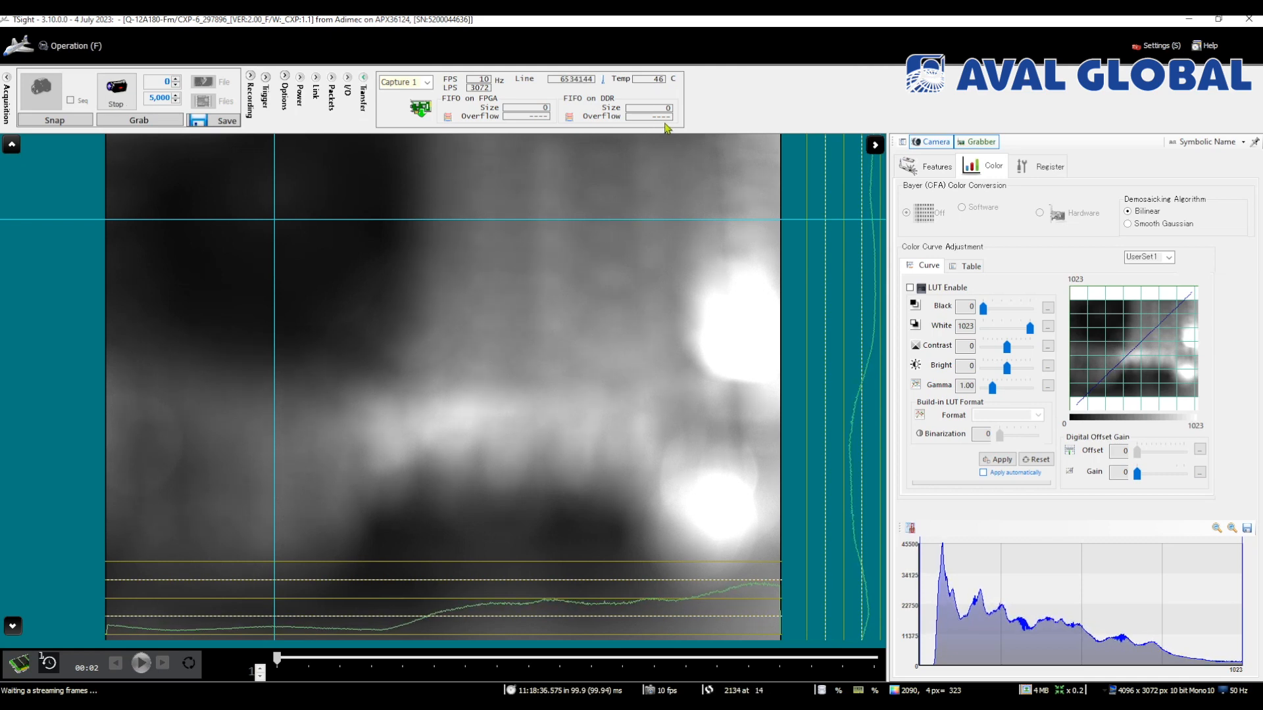
Place the profile crosshair near the centre of the live image, magnify to individual pixel values, and fit the full image again
left_click(465, 343)
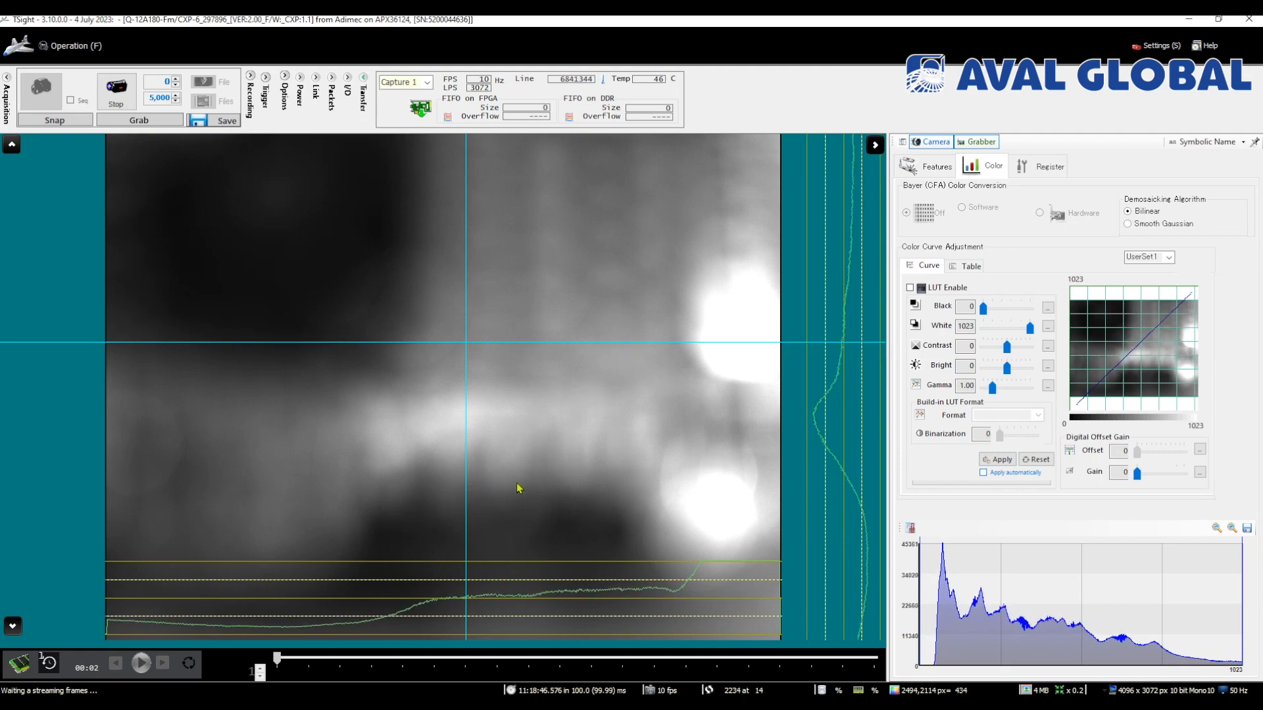
scroll(516, 486, "up", 10)
scroll(519, 486, "up", 3)
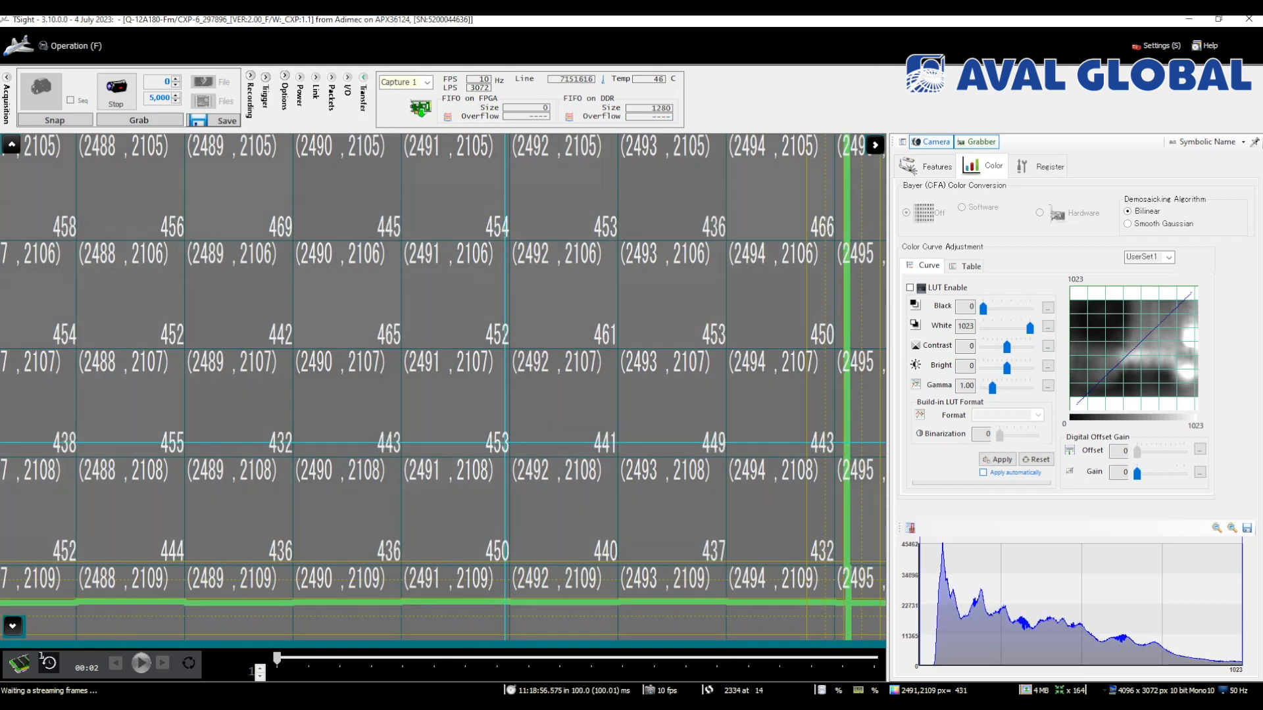
double_click(366, 451)
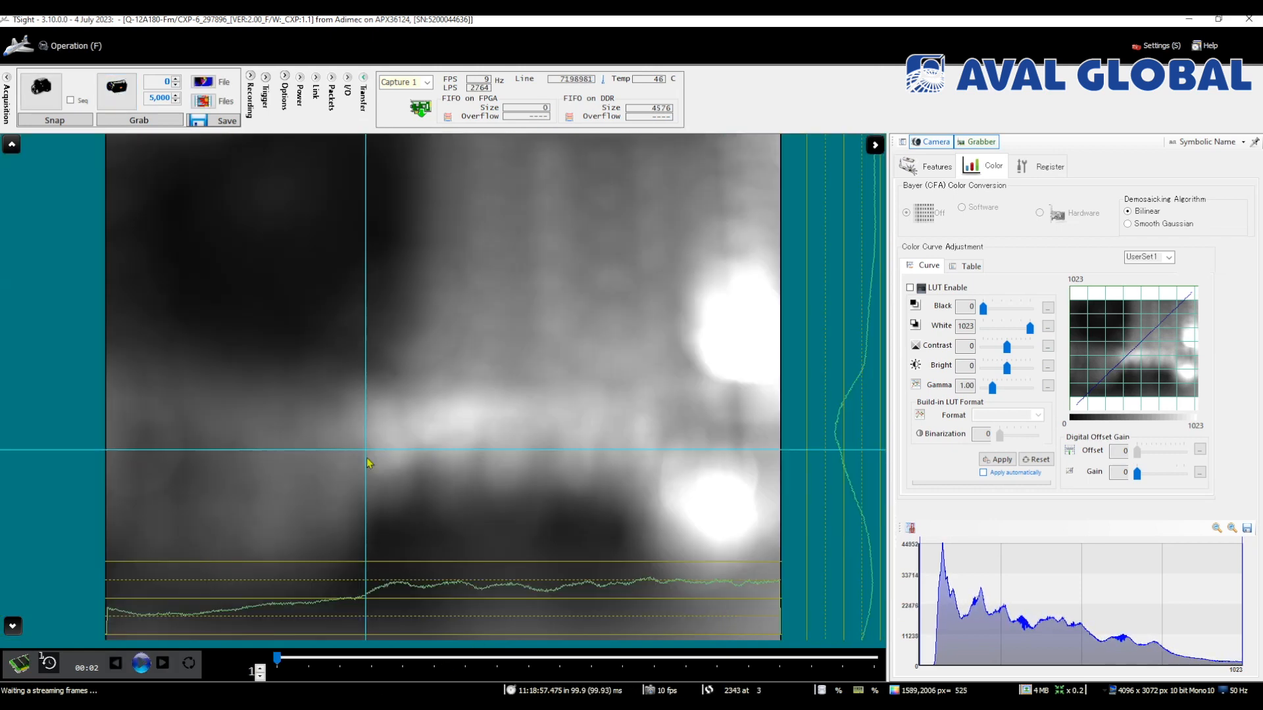
Expand the Recording group, highlight the memory buffer count, and play back the buffered frames up to frame 20
left_click_drag(277, 659, 261, 600)
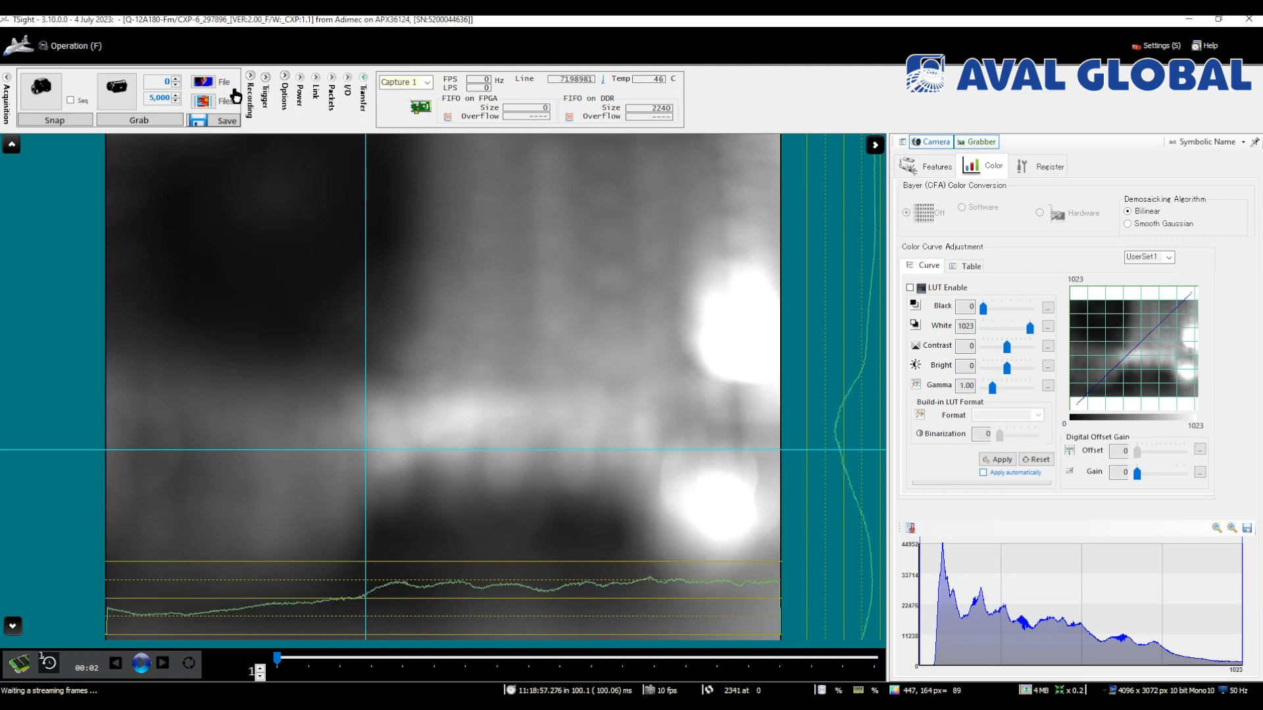
left_click(250, 76)
double_click(379, 86)
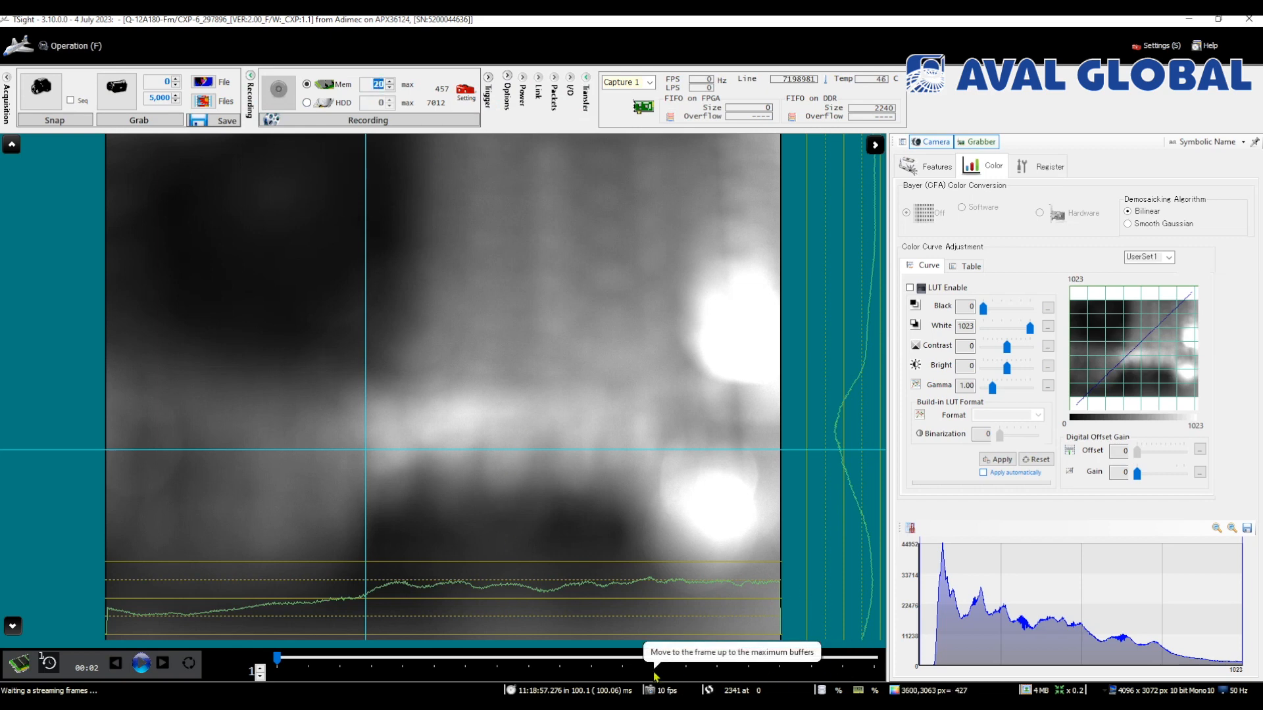
left_click(141, 662)
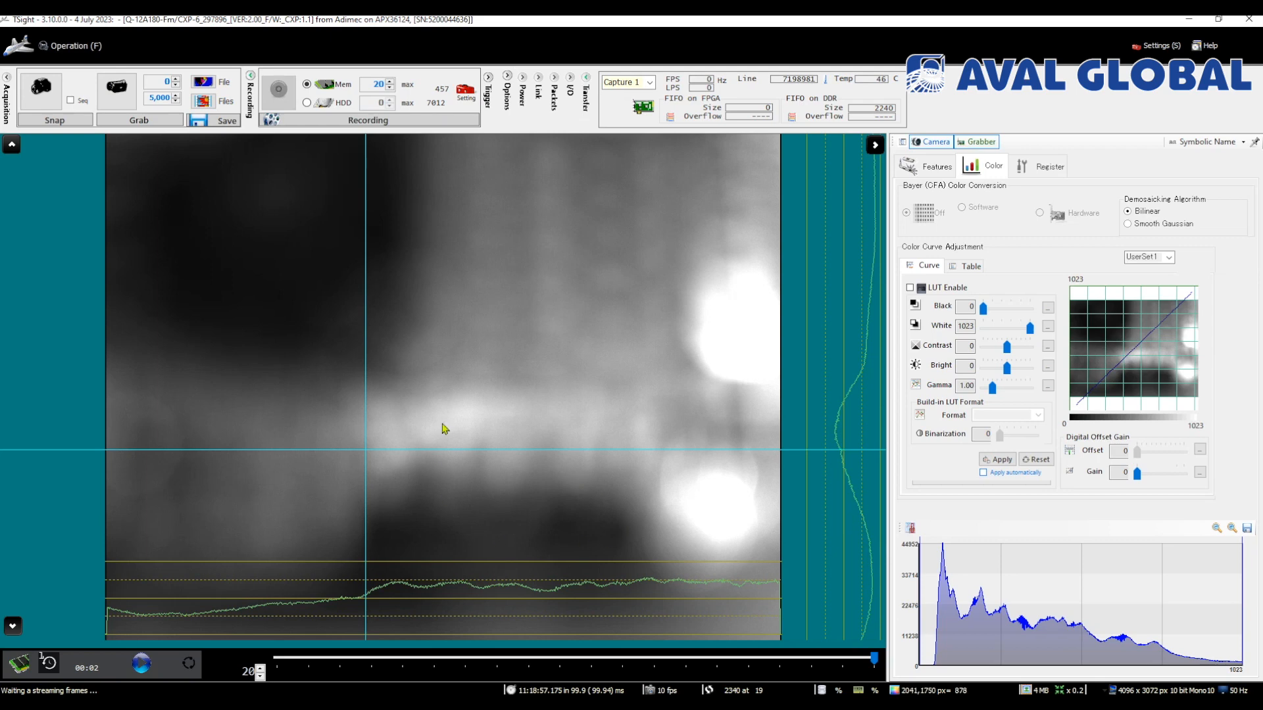
Inspect buffered frame 20 by repositioning the profile crosshair, magnifying to the pixel grid, and returning to the full image
left_click(744, 600)
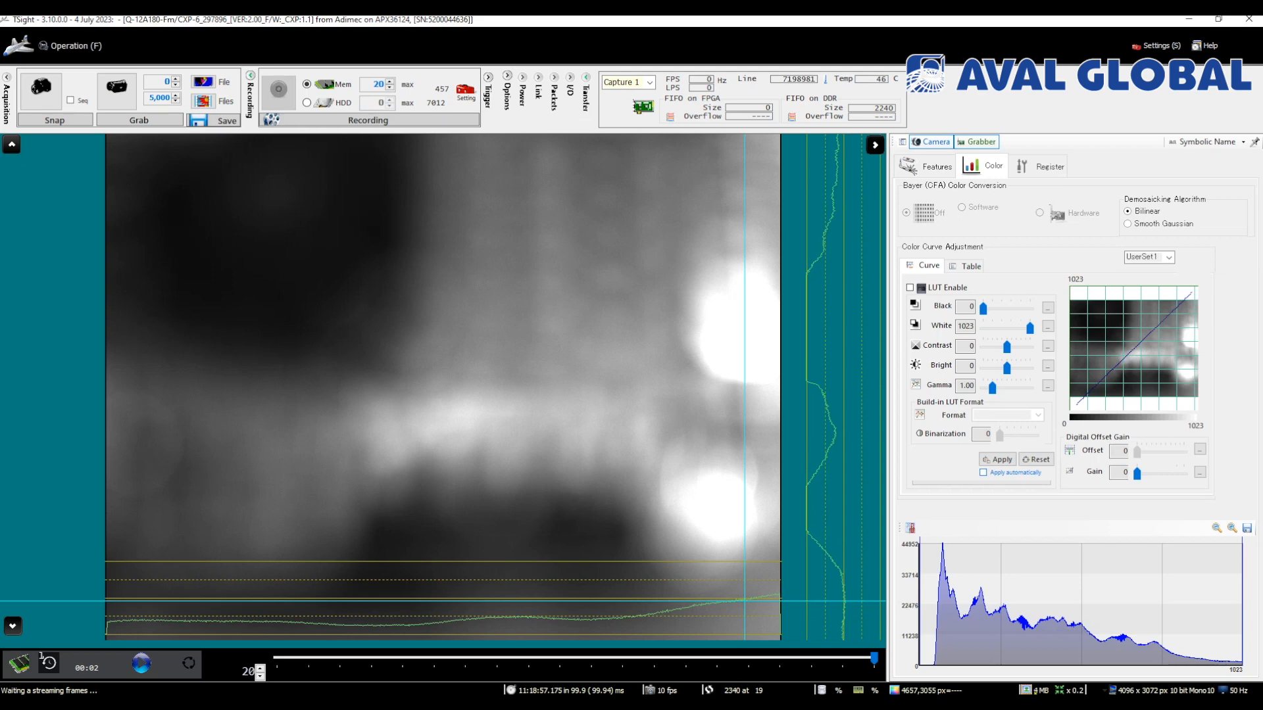
left_click(524, 426)
scroll(548, 436, "up", 5)
scroll(548, 437, "down", 10)
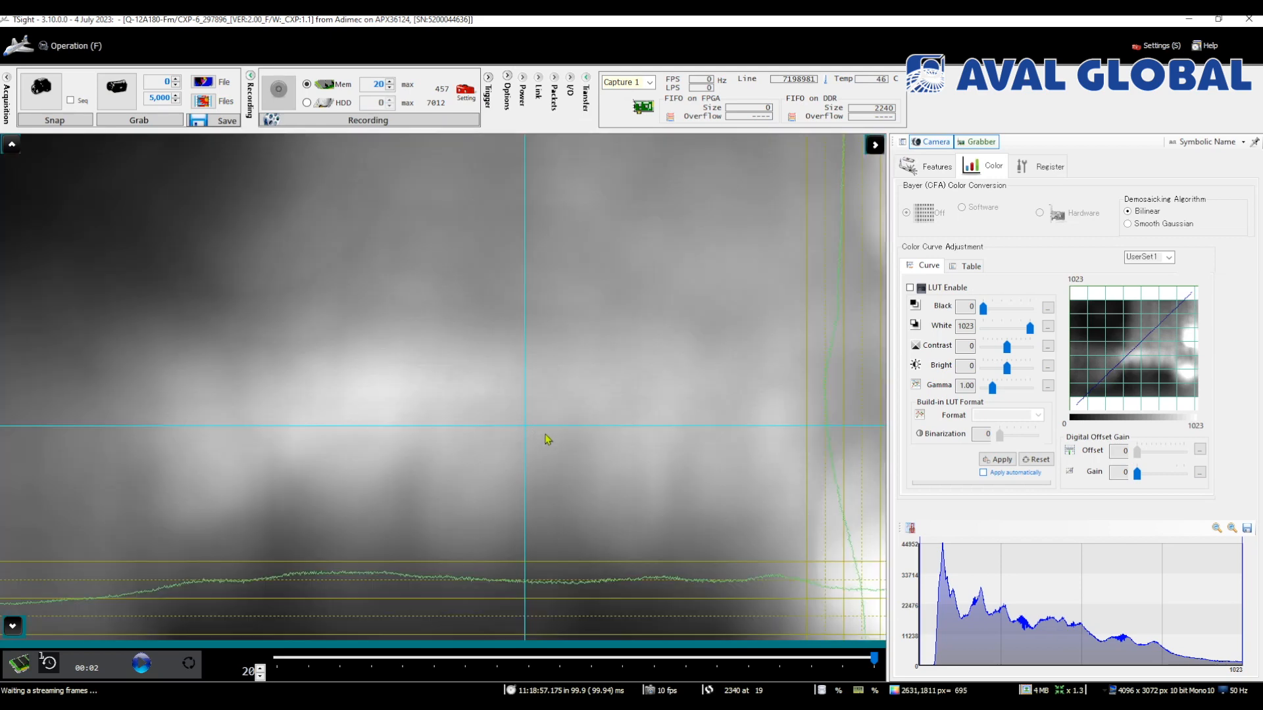
scroll(550, 440, "up", 3)
scroll(551, 440, "up", 3)
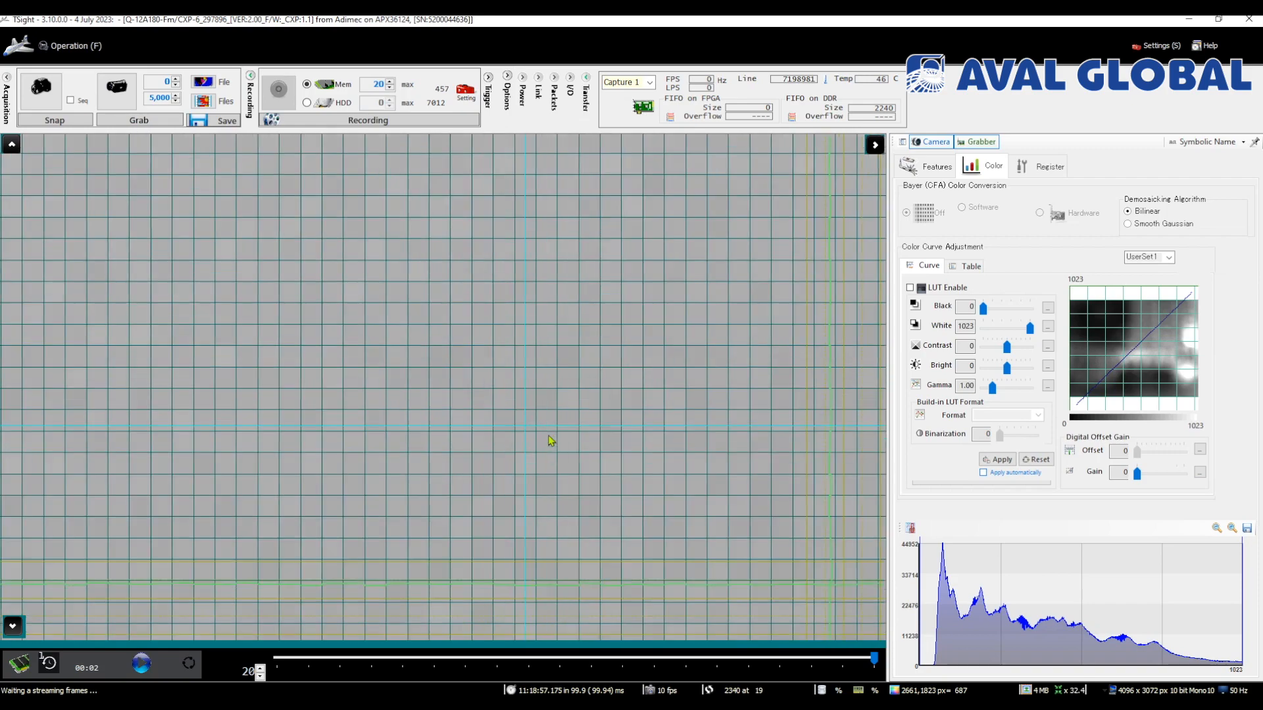
scroll(551, 440, "down", 3)
scroll(551, 440, "down", 5)
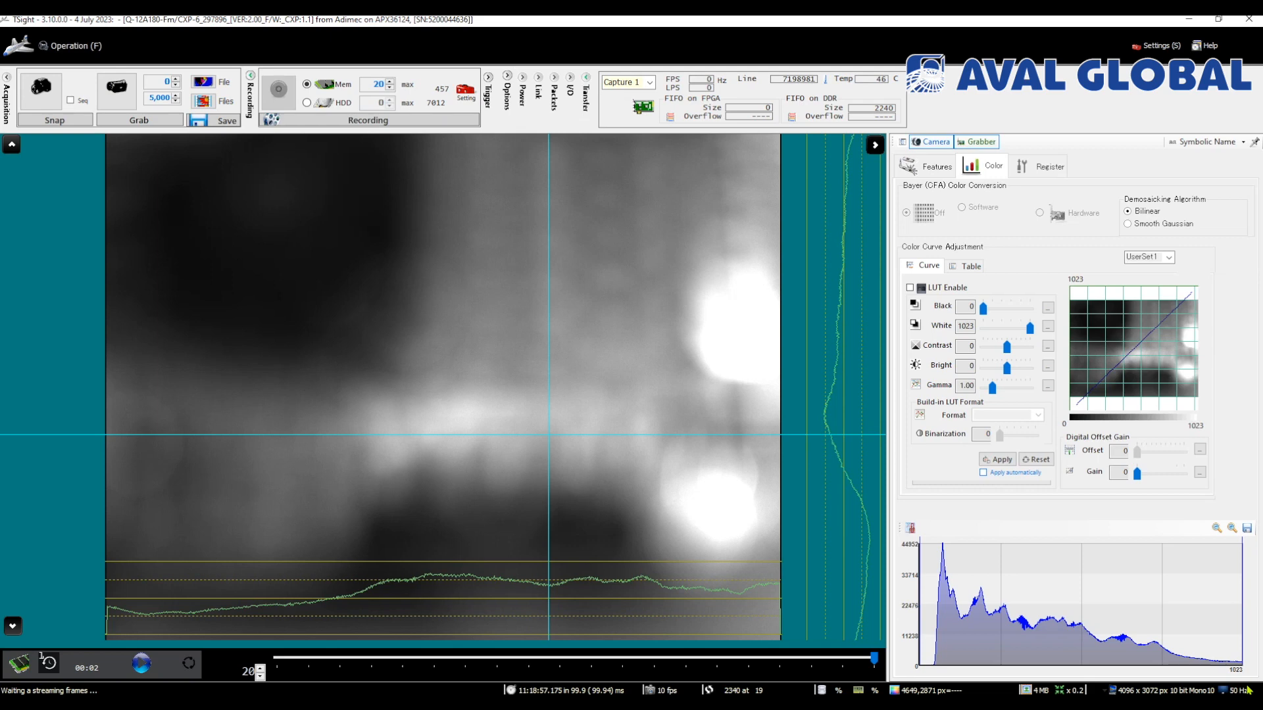
Restart the continuous grab and show the Features page, hiding and restoring its Grabber and Camera feature panels in turn
left_click(116, 91)
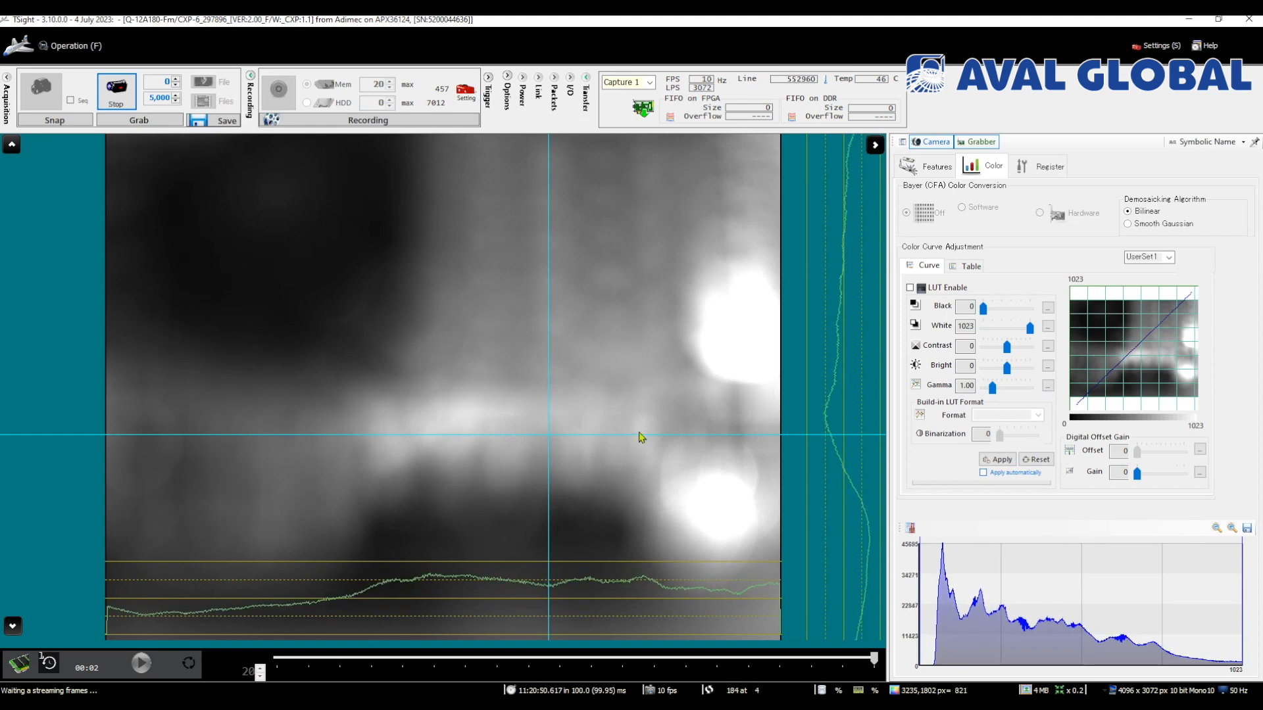
left_click(924, 174)
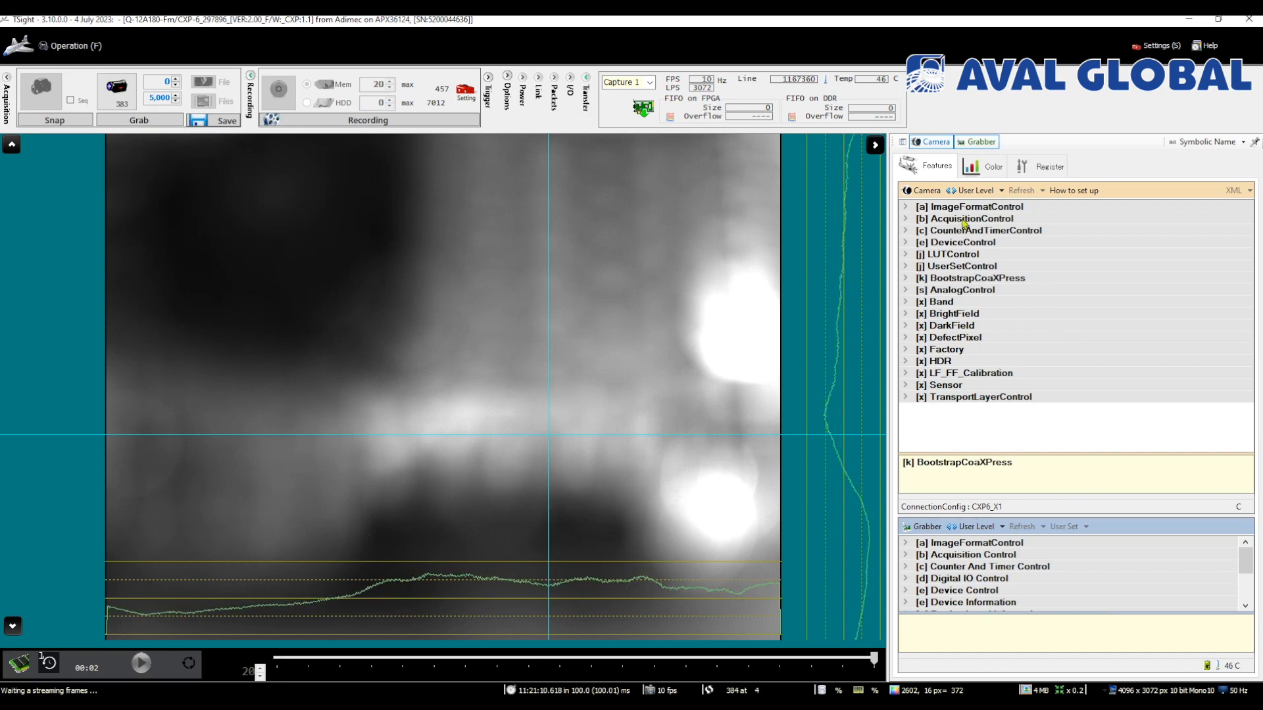
left_click(987, 146)
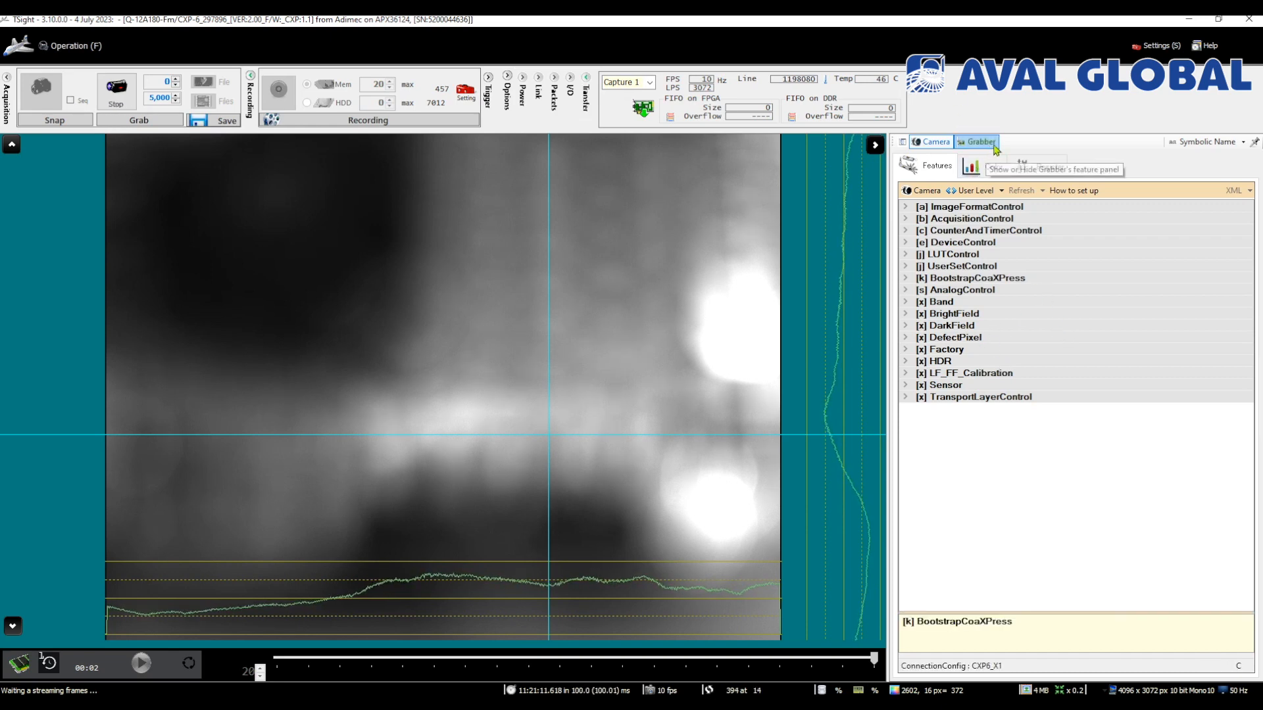
left_click(962, 145)
left_click(940, 145)
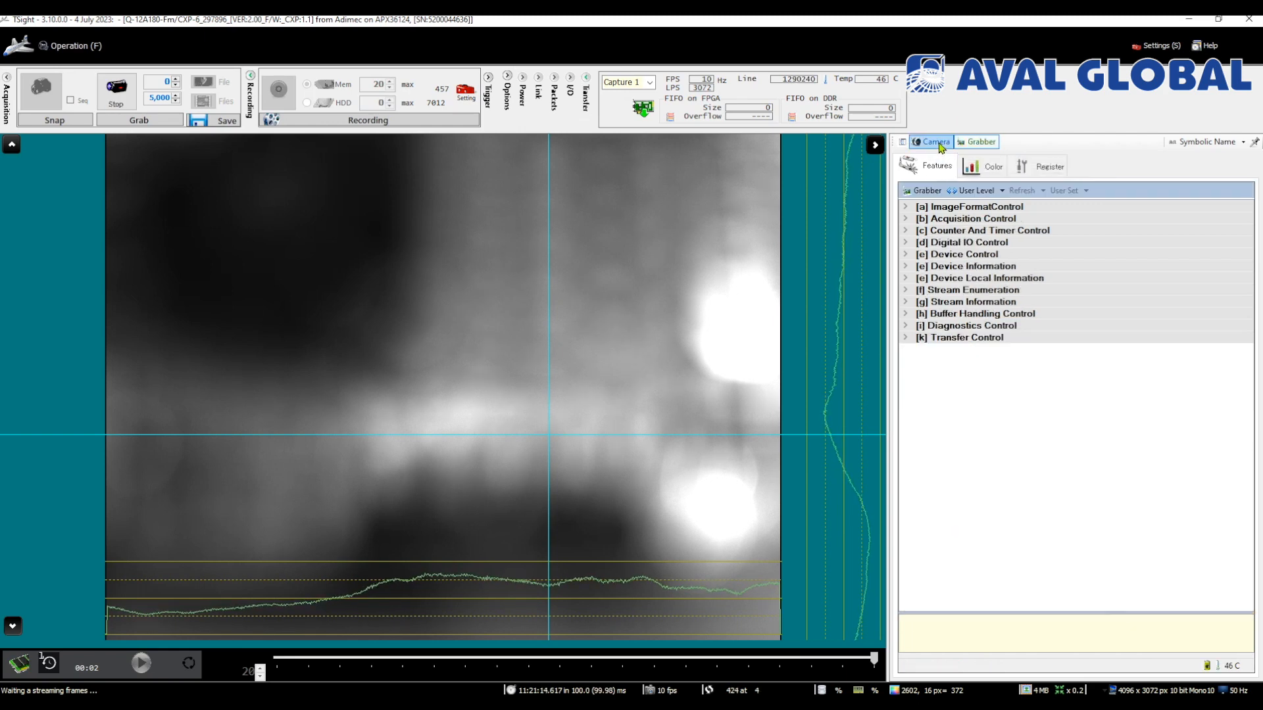
left_click(940, 144)
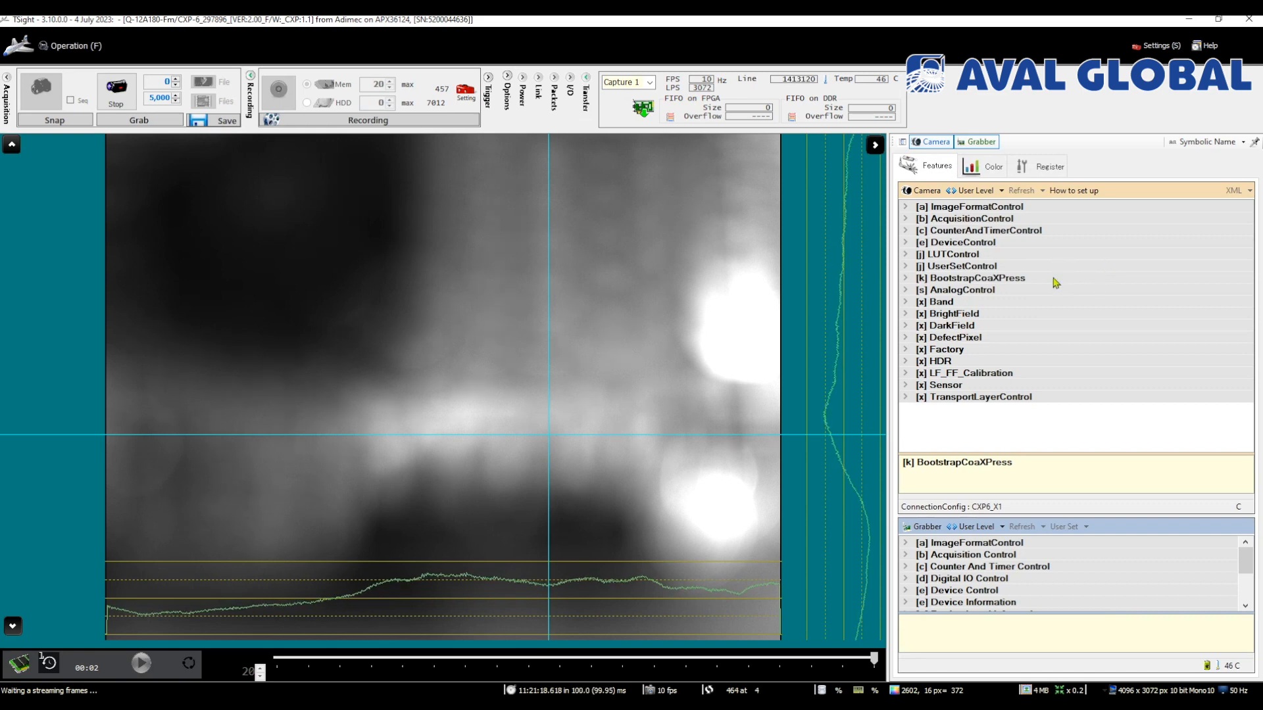
Compare the camera feature lists at the Beginner and Expert user levels and return to Professional(Guru)
left_click(1001, 192)
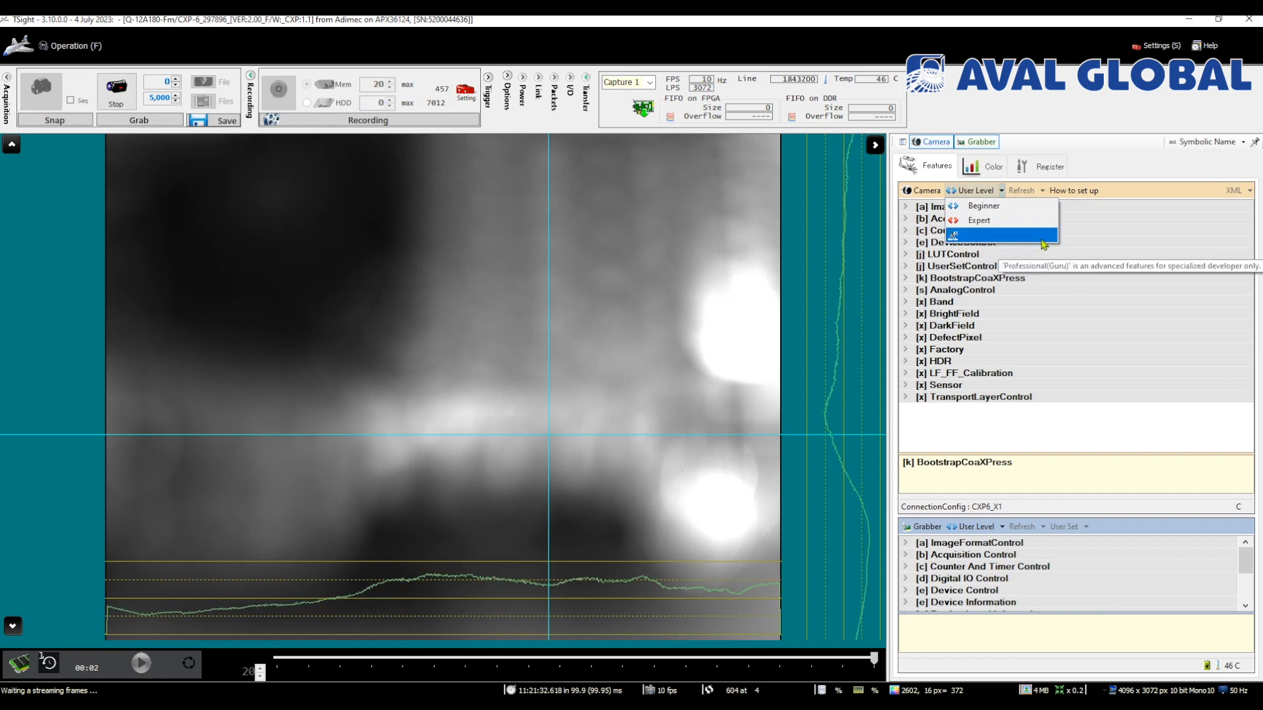
left_click(1016, 221)
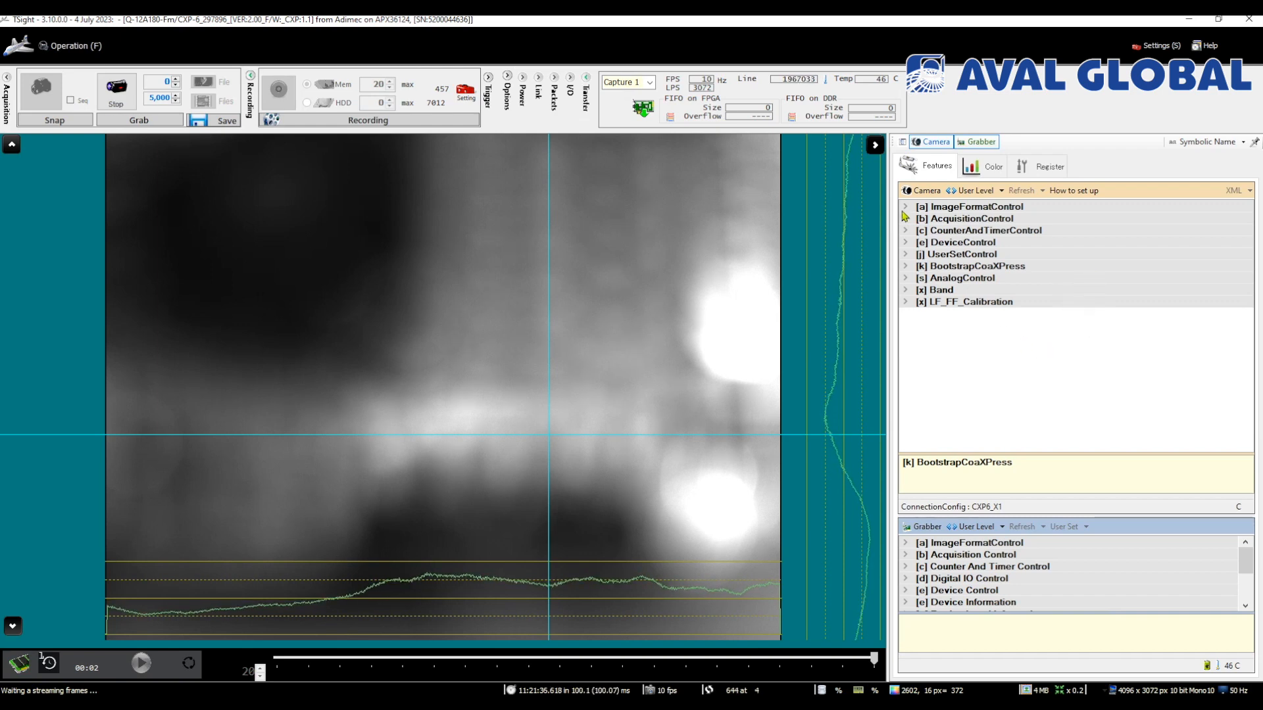
left_click(999, 191)
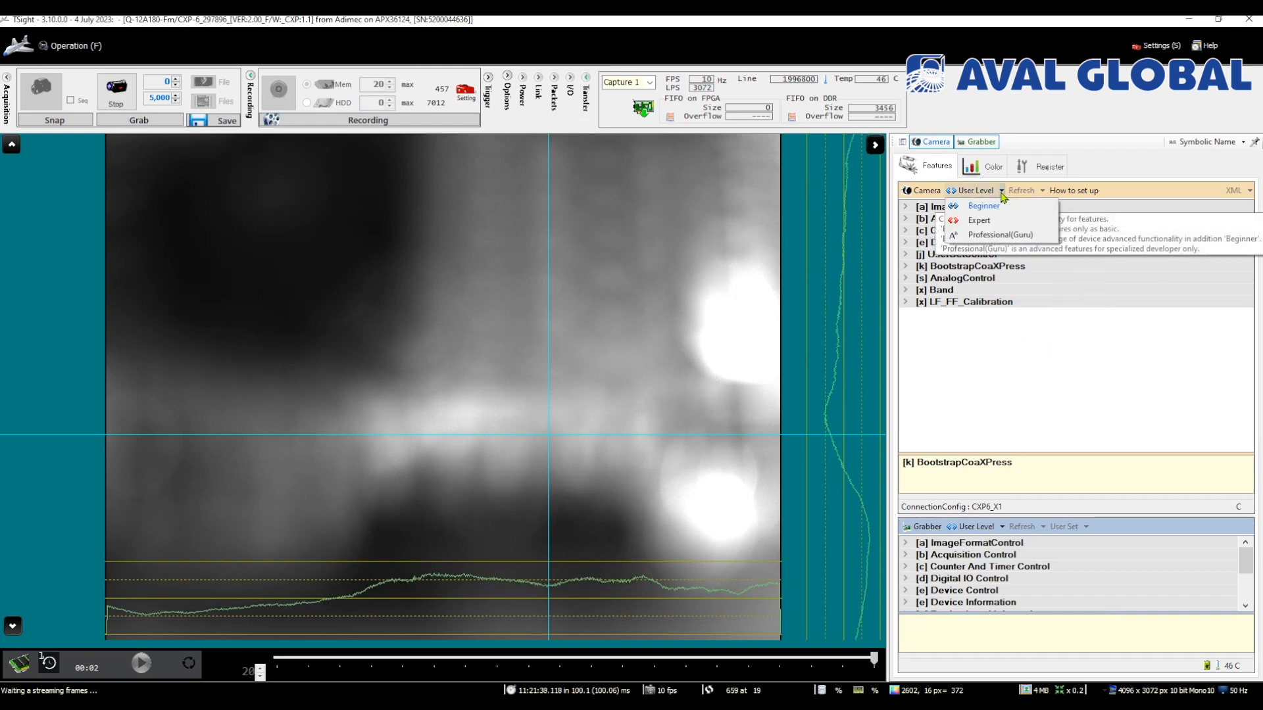
left_click(1003, 235)
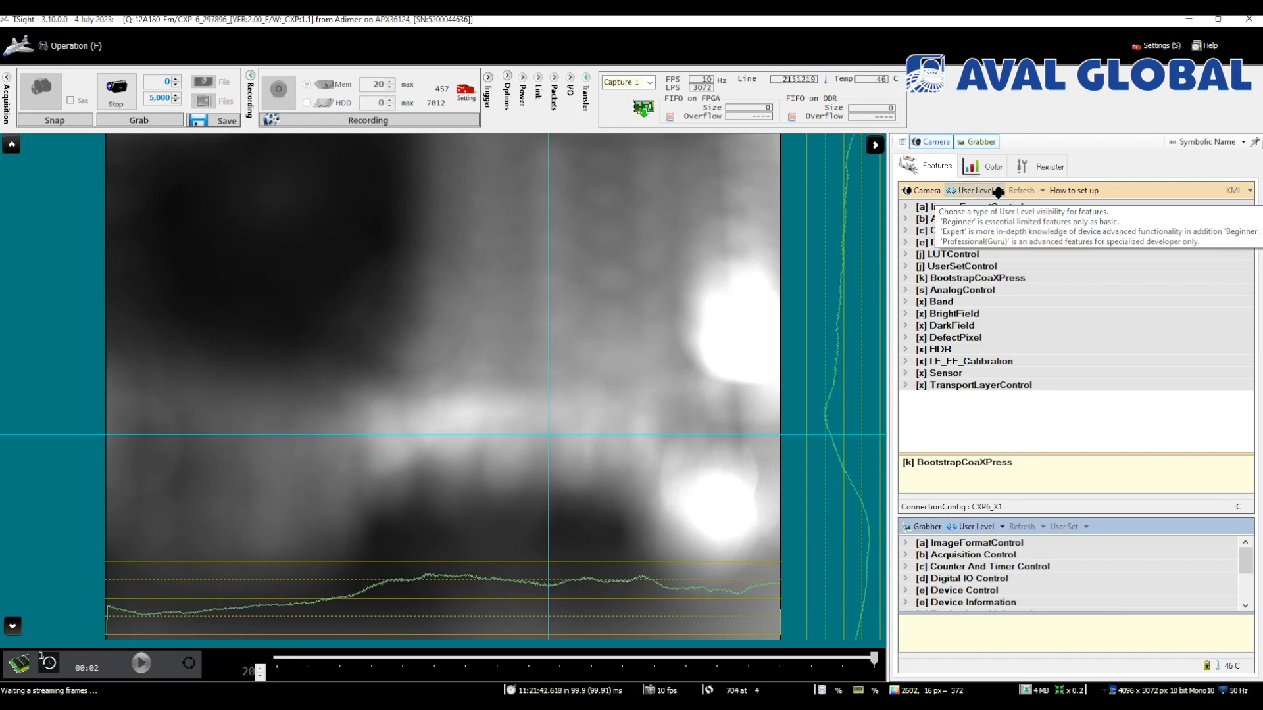
left_click(998, 191)
left_click(1010, 240)
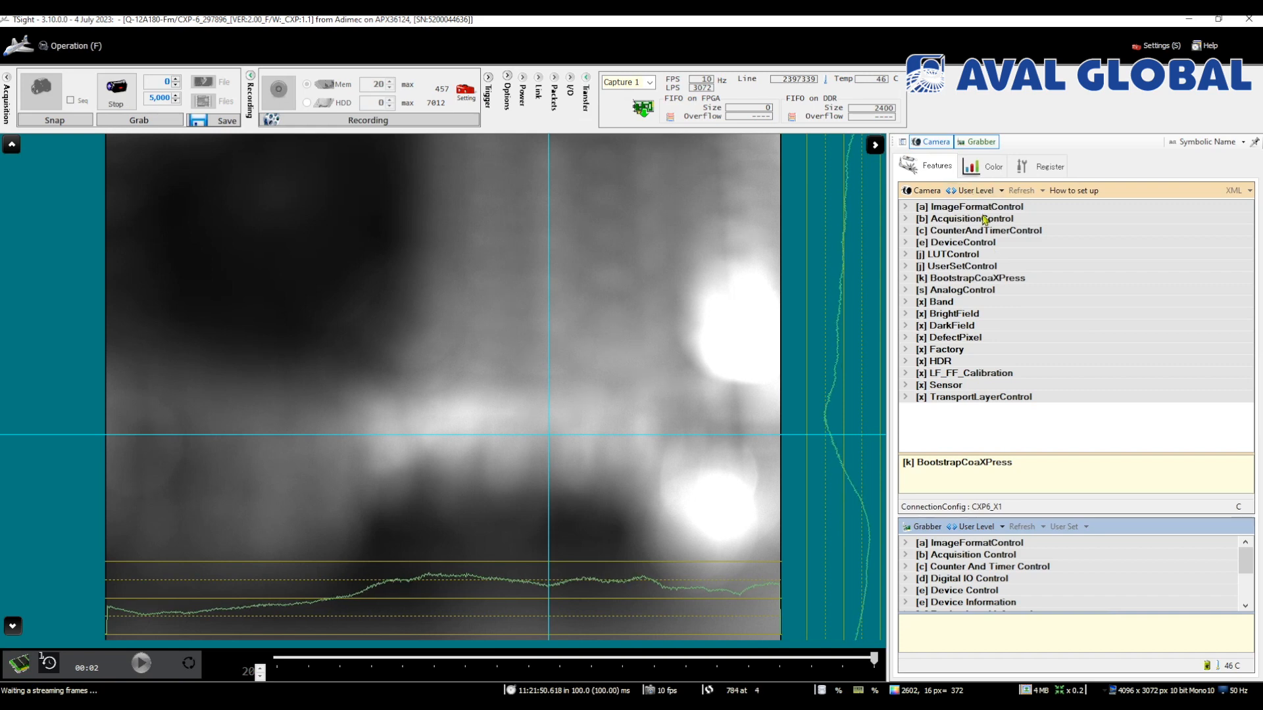
Select the camera's ImageFormatControl category, stop the grab, and reload all features from the remote camera
left_click(952, 208)
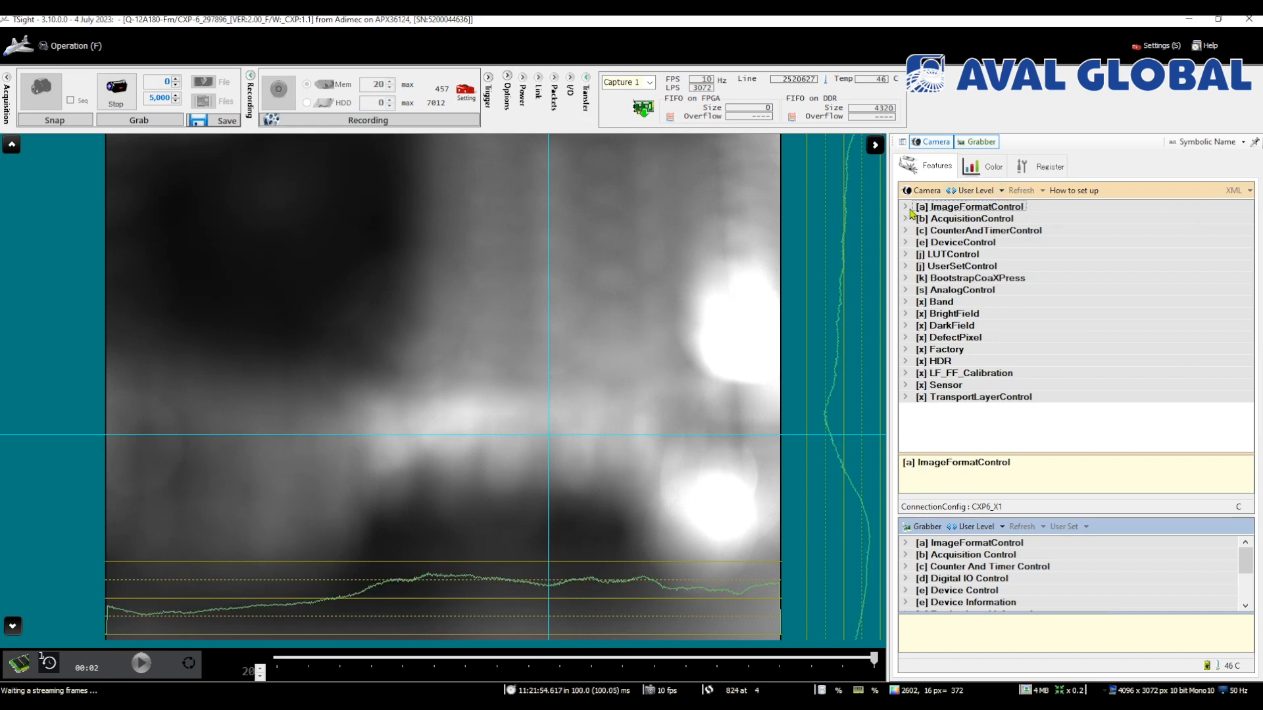
left_click(169, 113)
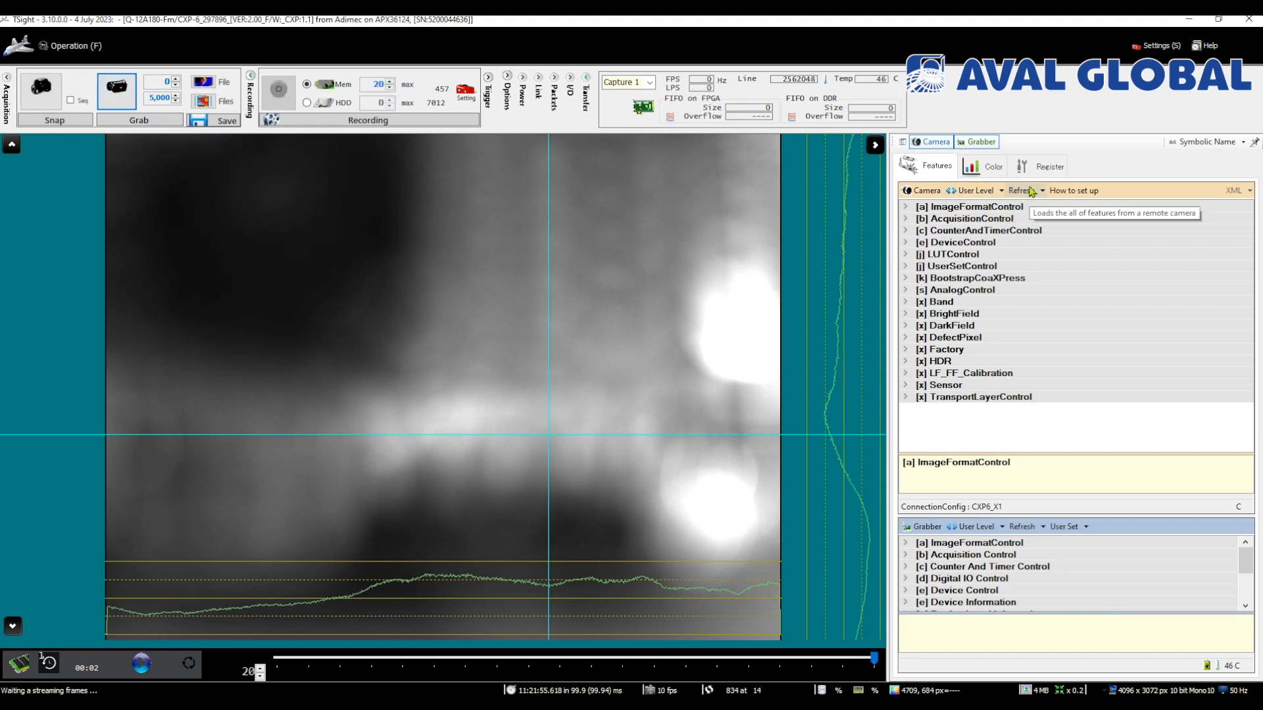
left_click(1030, 190)
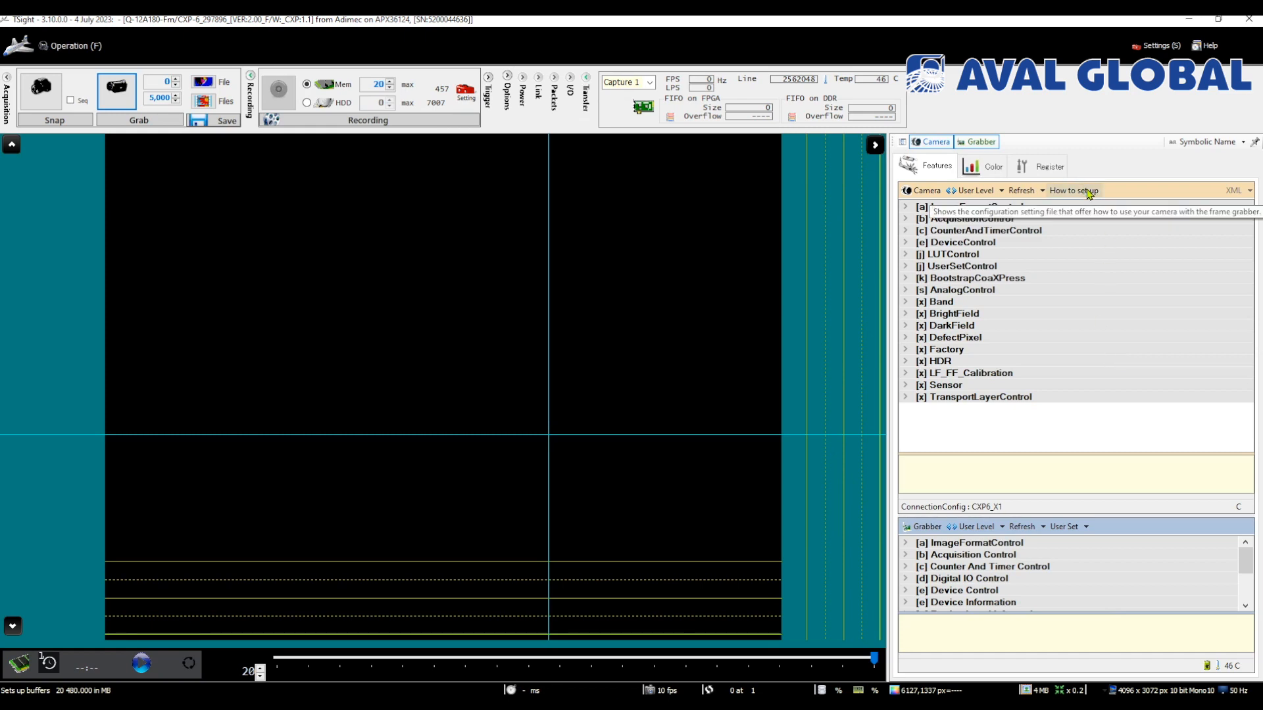
Open the camera's How to set up guide and read its Camera, Grabber, Link Speed and Pixel Format sections
left_click(1088, 192)
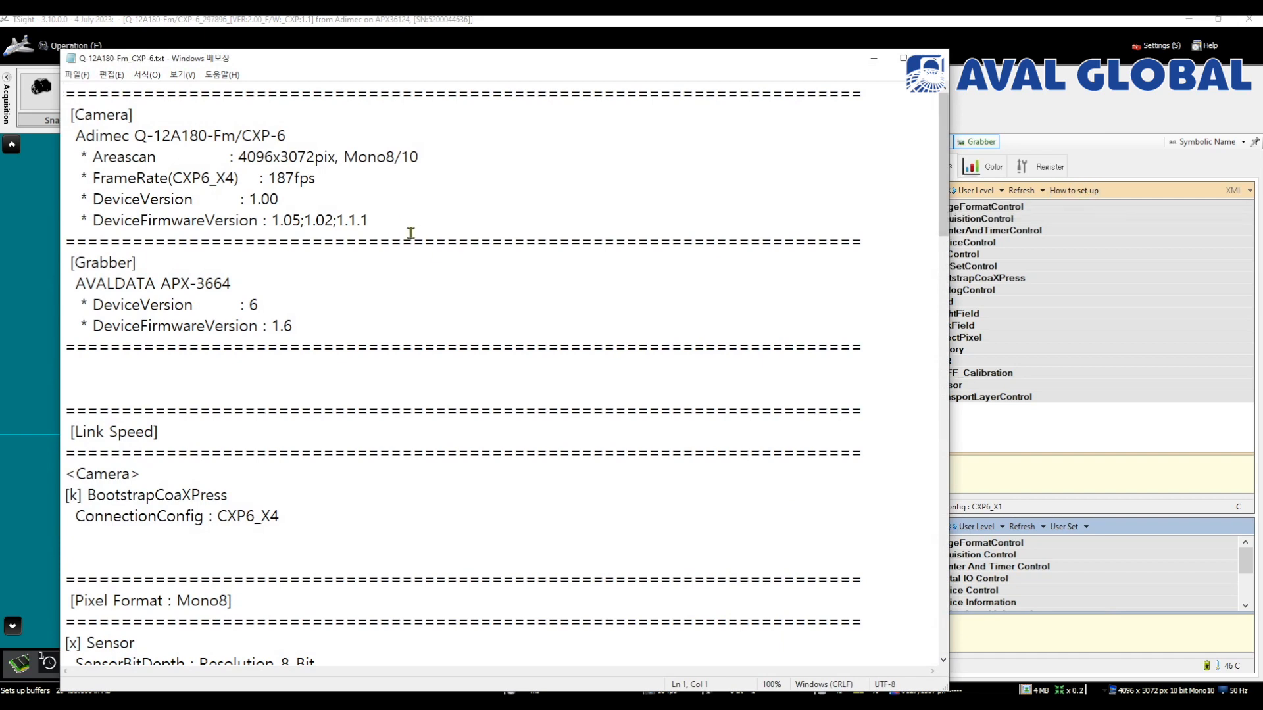
left_click_drag(410, 233, 65, 135)
left_click(482, 259)
scroll(502, 382, "down", 6)
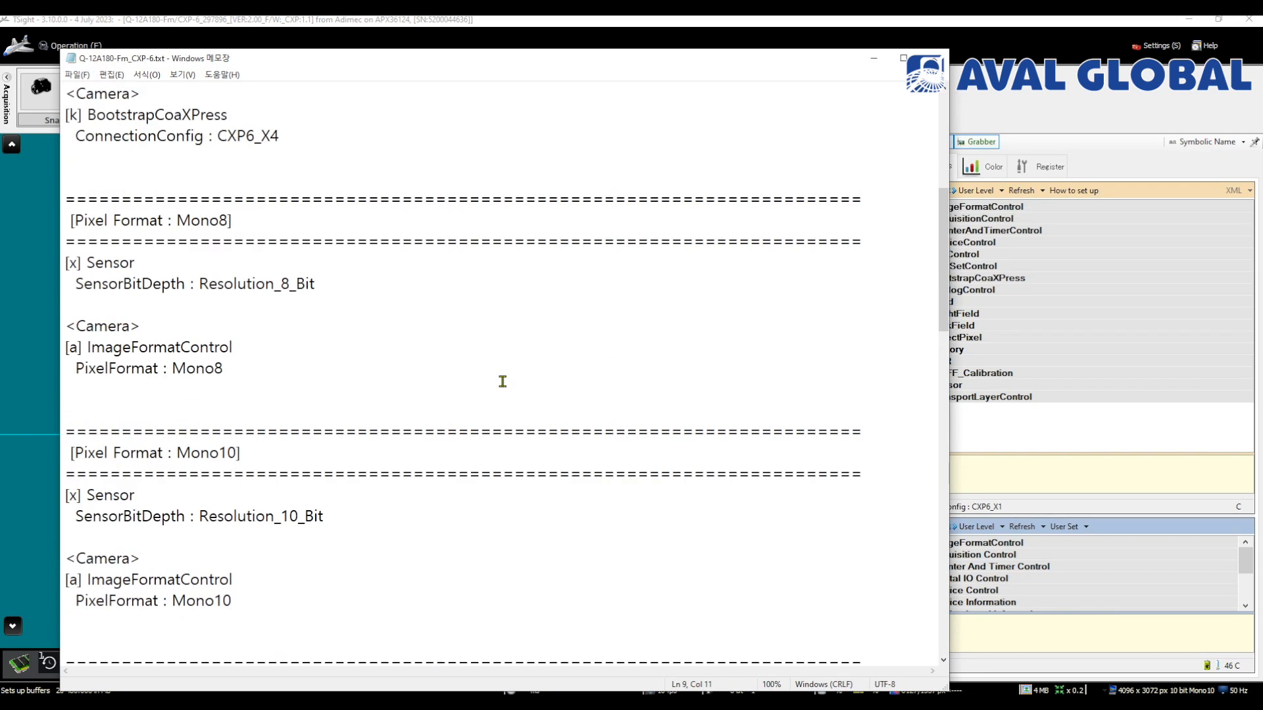
scroll(502, 382, "down", 1)
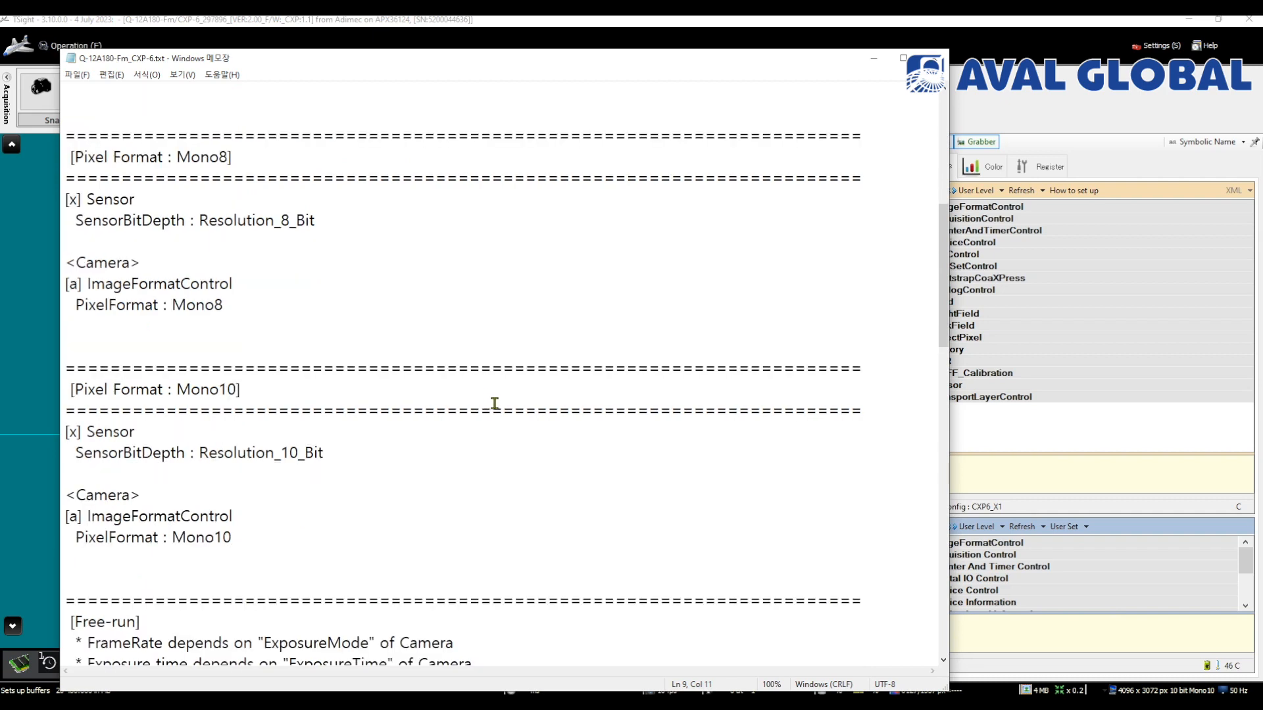
scroll(394, 458, "down", 3)
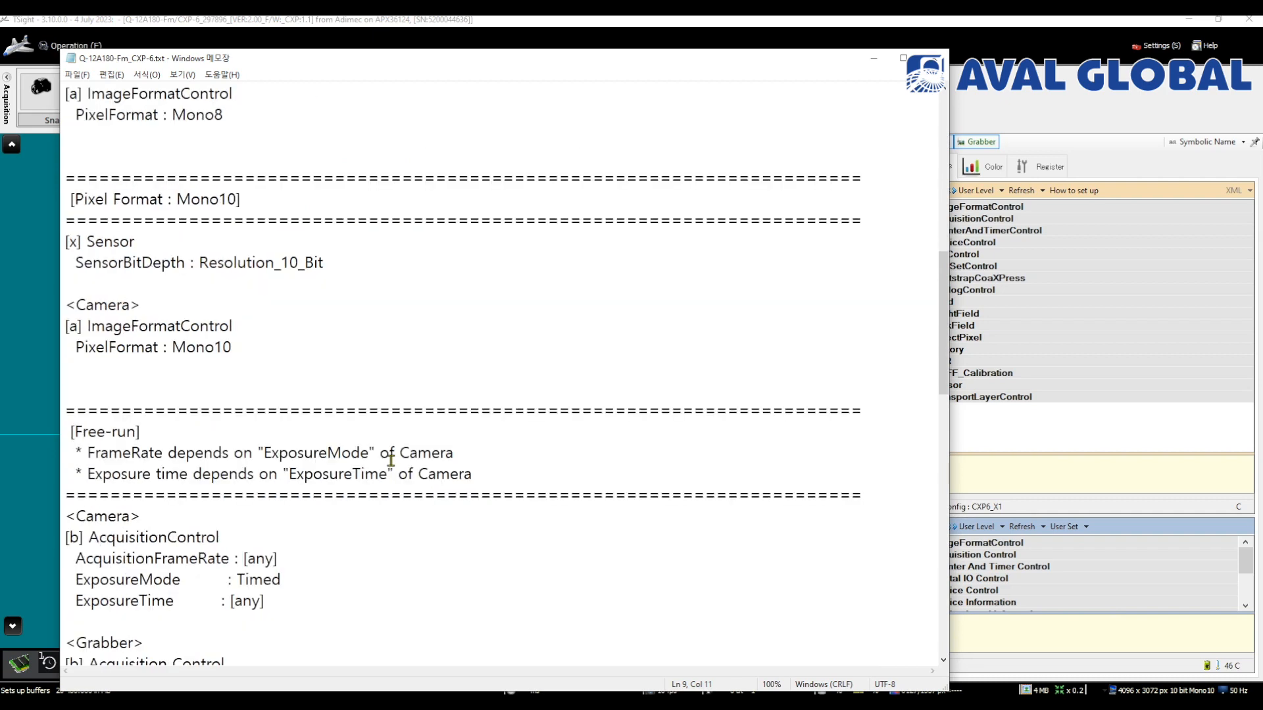
Examine the guide's Free-run section, highlighting parts of the camera's AcquisitionFrameRate, ExposureTime and ExposureMode entries
scroll(361, 468, "up", 1)
scroll(374, 471, "down", 1)
left_click_drag(165, 439, 386, 441)
scroll(158, 461, "down", 3)
scroll(197, 472, "down", 2)
left_click(464, 446)
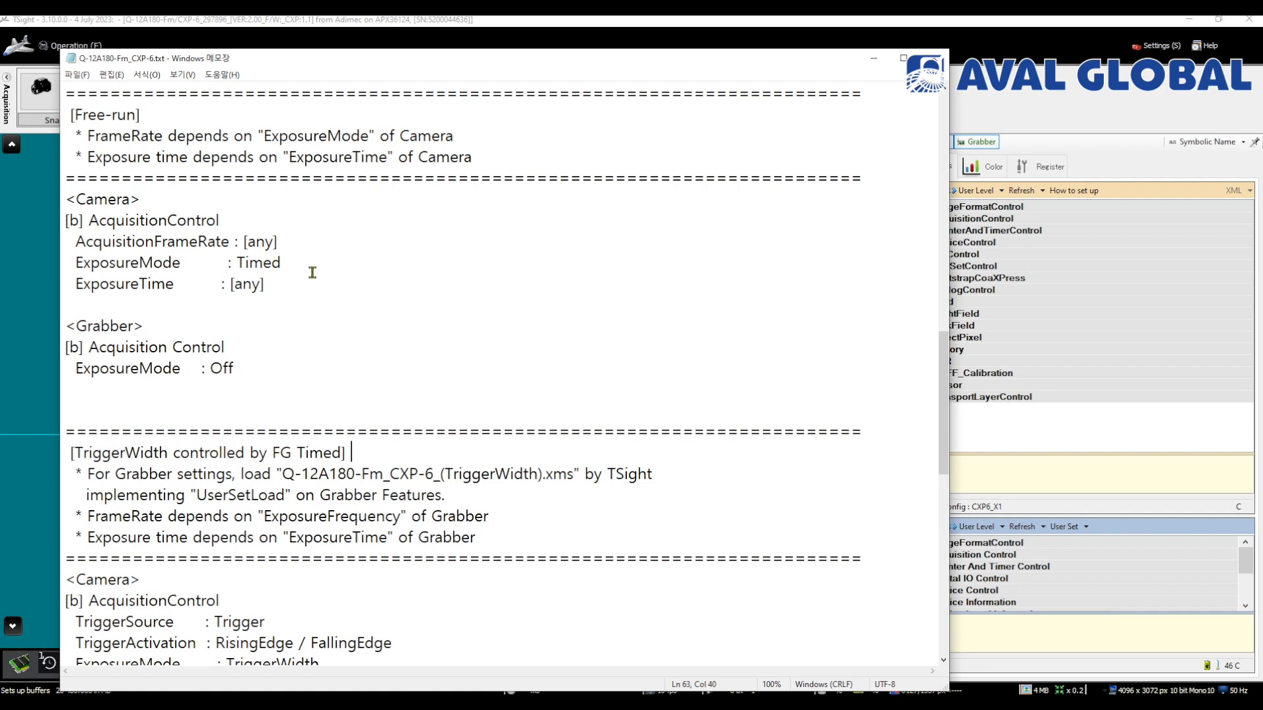
left_click_drag(198, 242, 223, 245)
left_click_drag(139, 284, 170, 291)
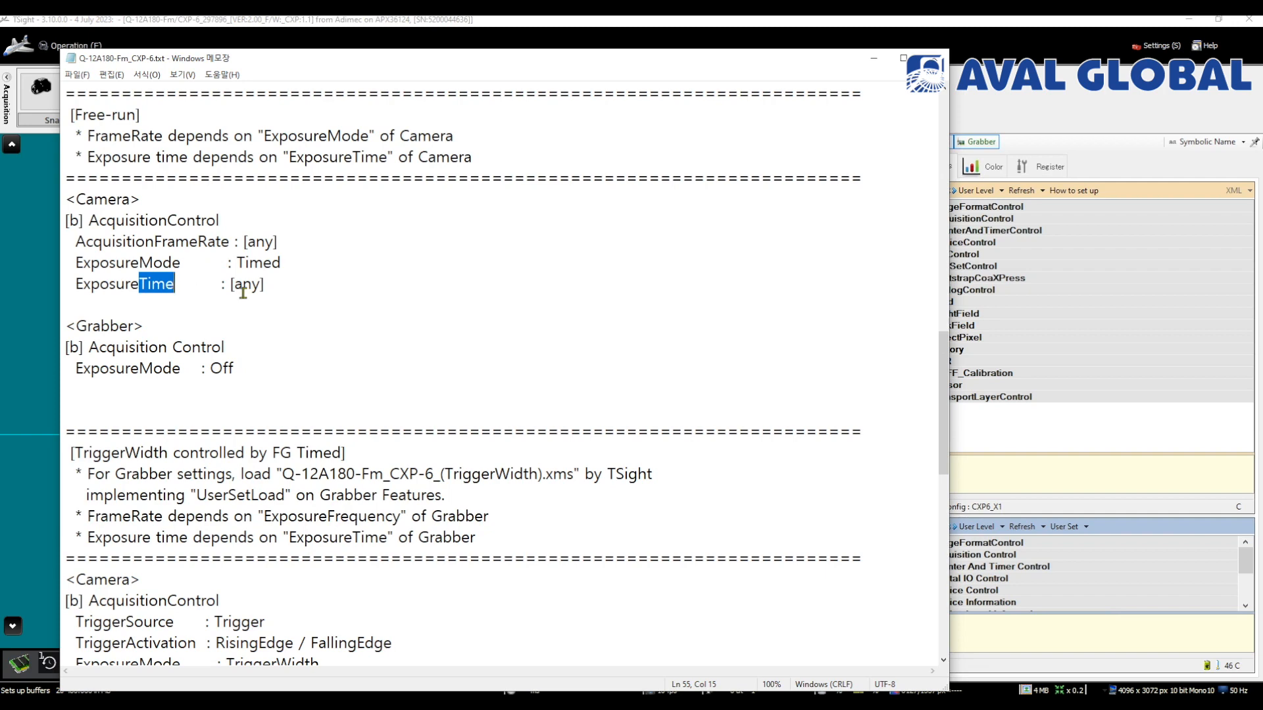
left_click_drag(152, 263, 192, 272)
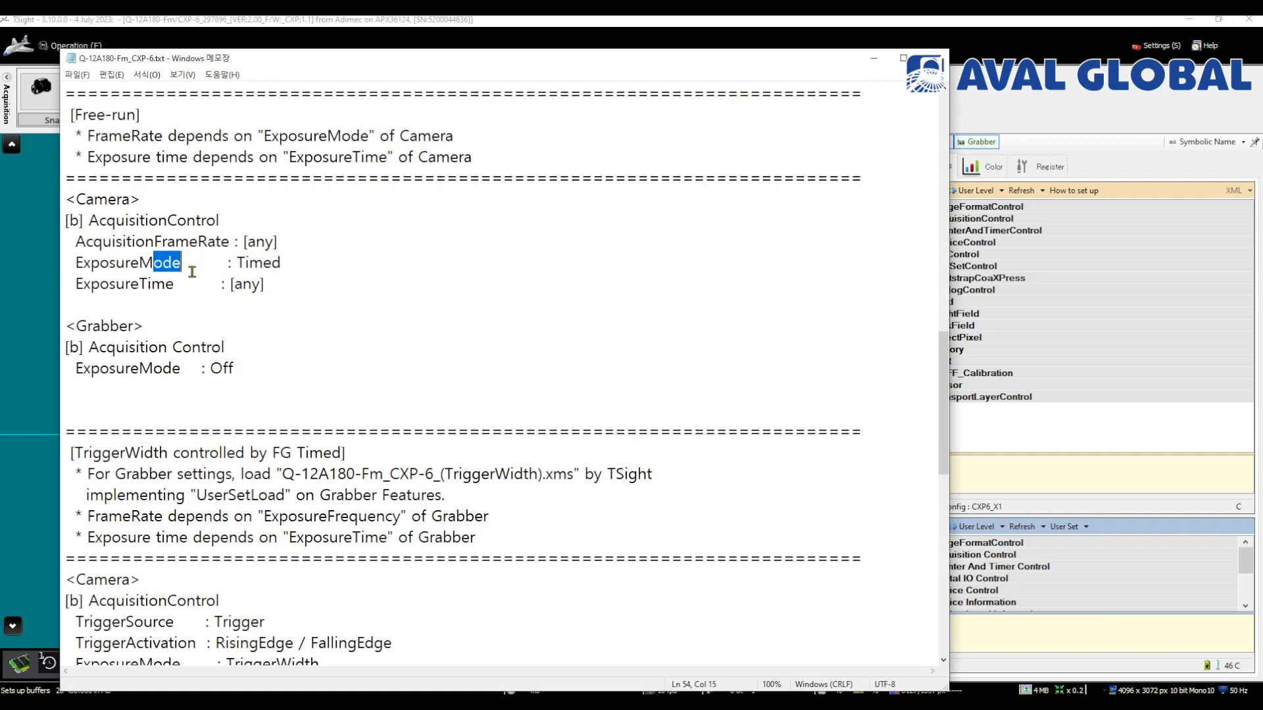
Return to TSight and inspect AcquisitionFrameRate, ExposureTime and ExposureMode in the camera's AcquisitionControl category
left_click(985, 243)
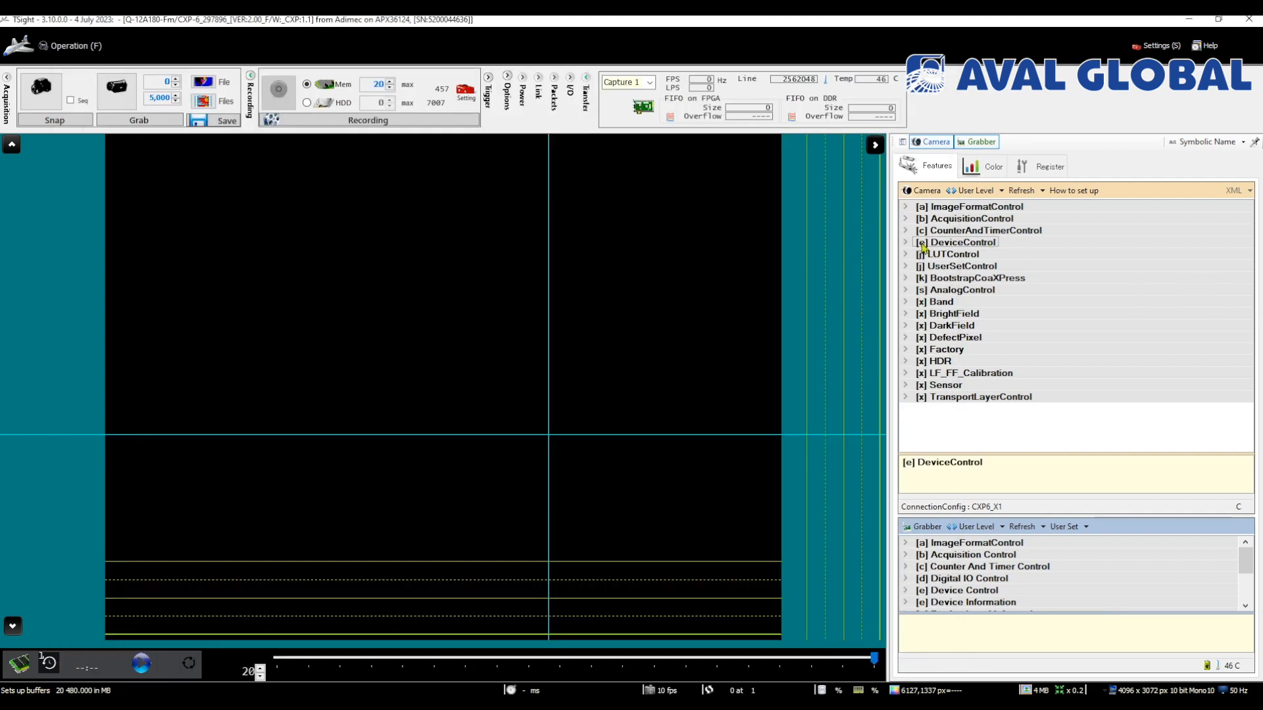
left_click(906, 219)
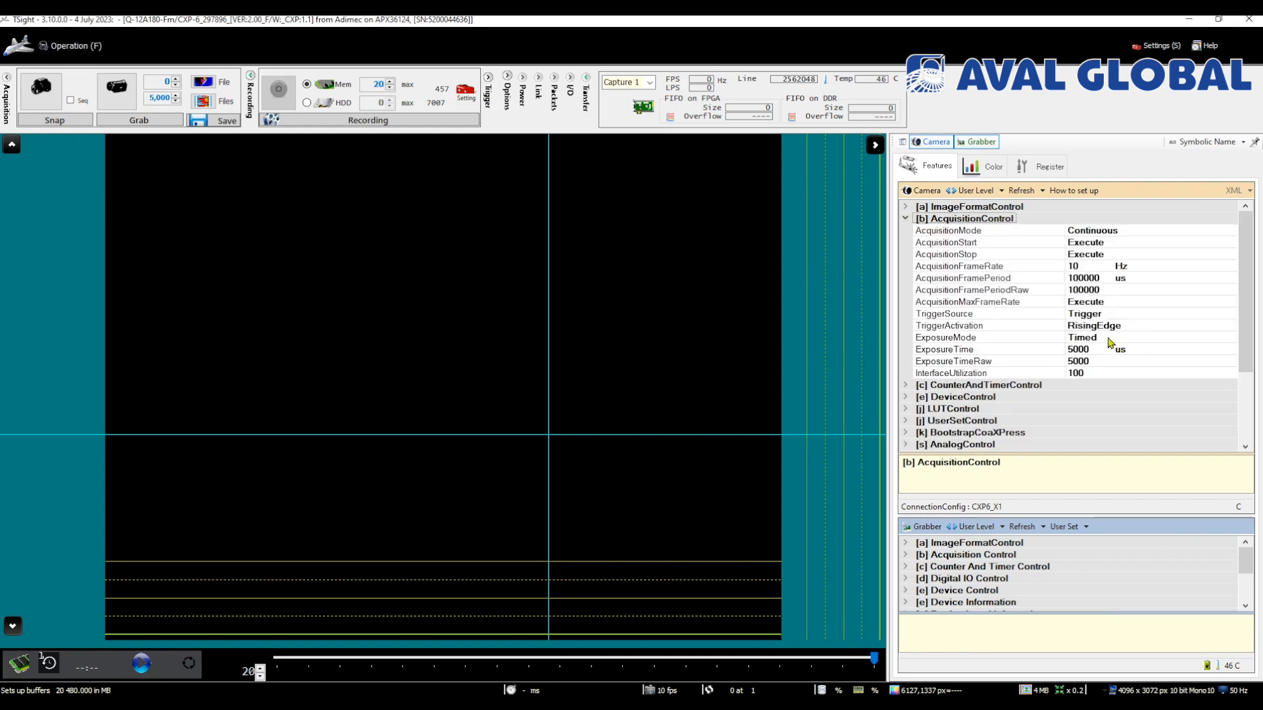
left_click(1085, 266)
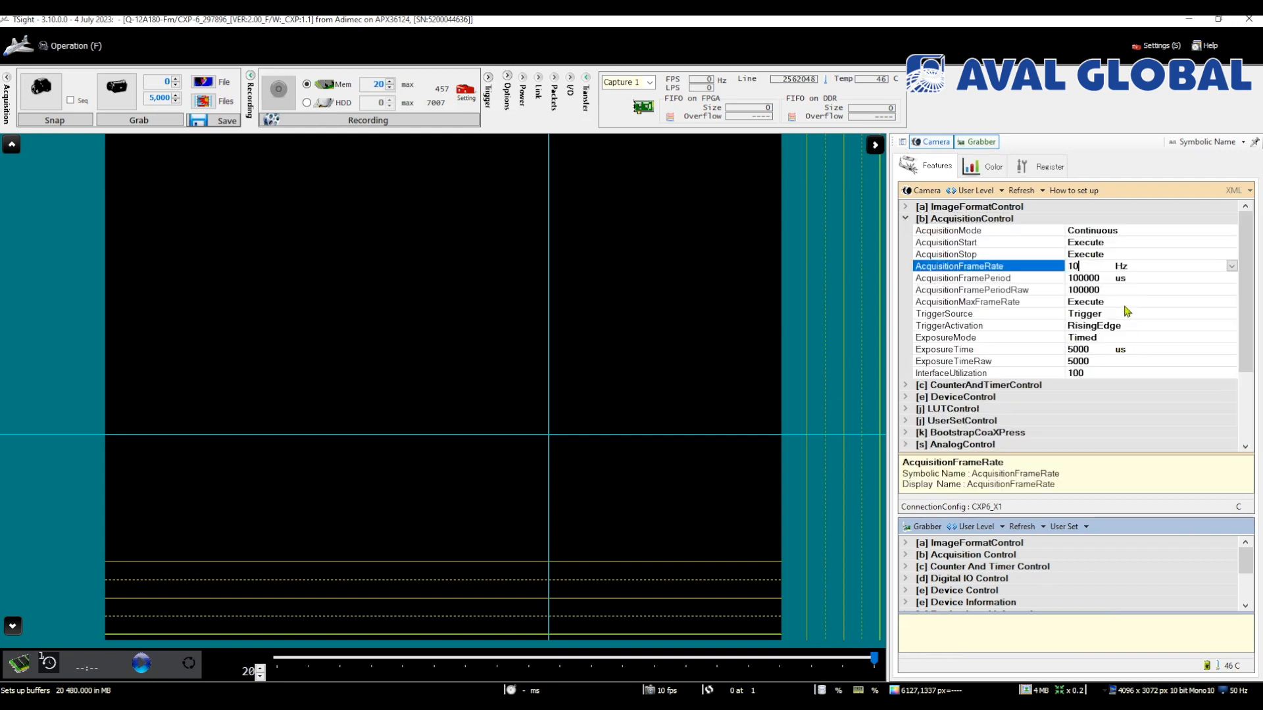
left_click(1076, 350)
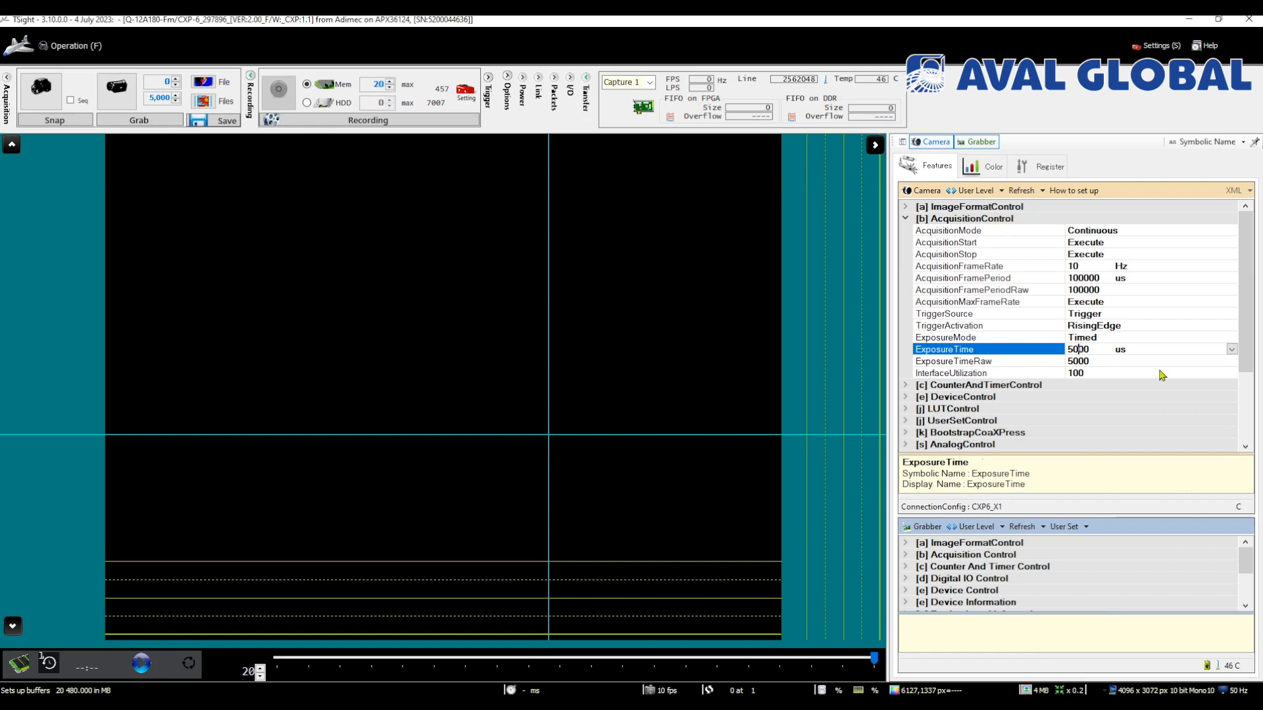
left_click(1107, 337)
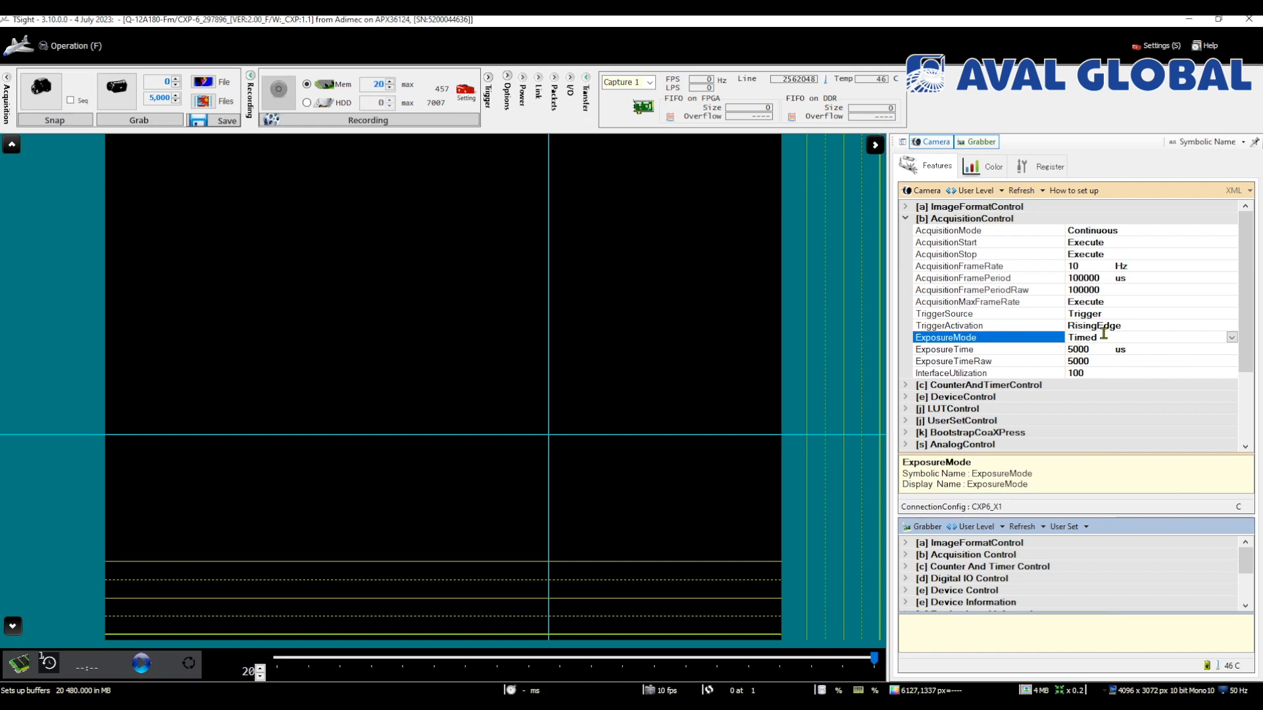
Check the guide's Free-run grabber setting and inspect TriggerMode in the grabber's Acquisition Control category
key("alt+Tab")
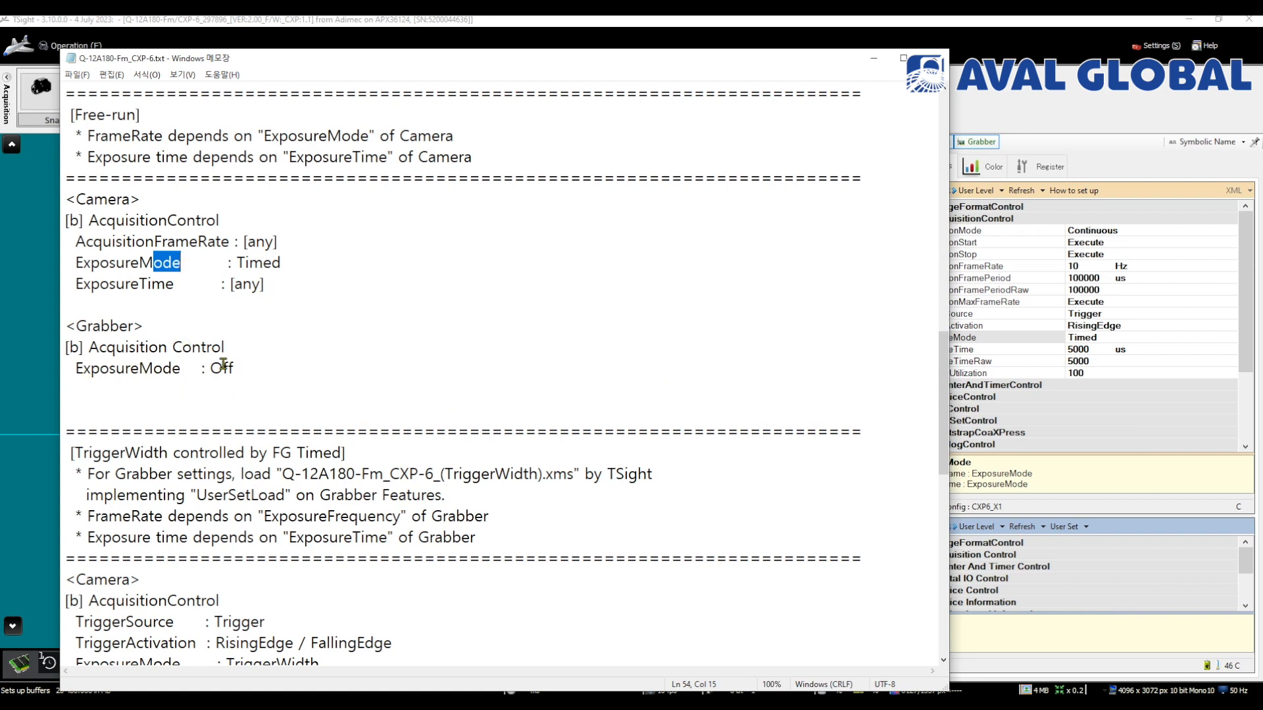
left_click(1059, 561)
left_click(907, 554)
scroll(1005, 576, "down", 5)
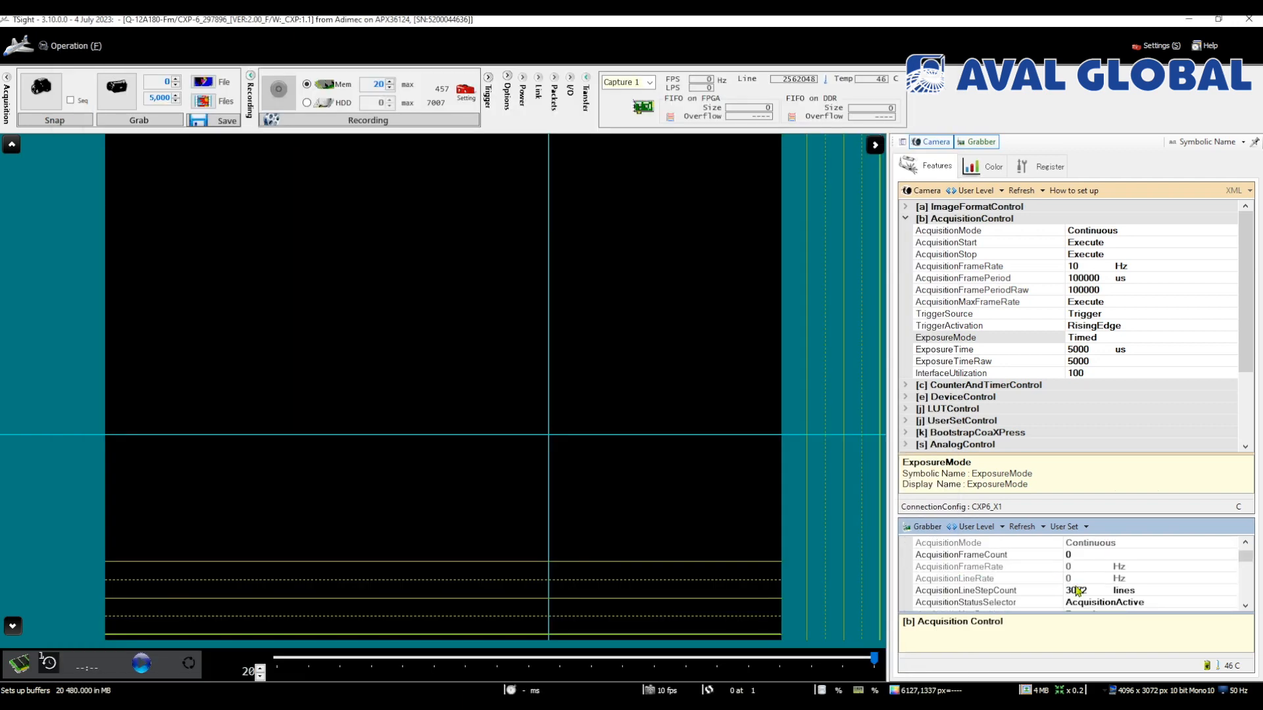
scroll(1116, 596, "down", 1)
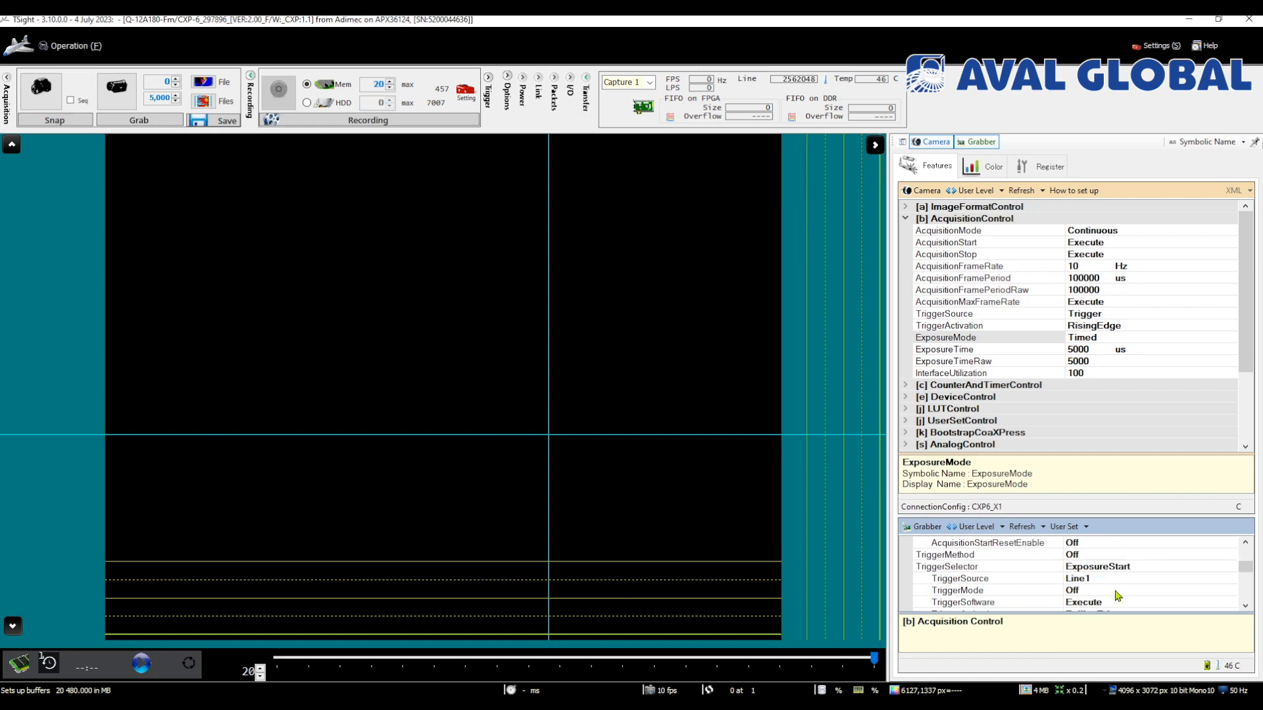
left_click(1095, 590)
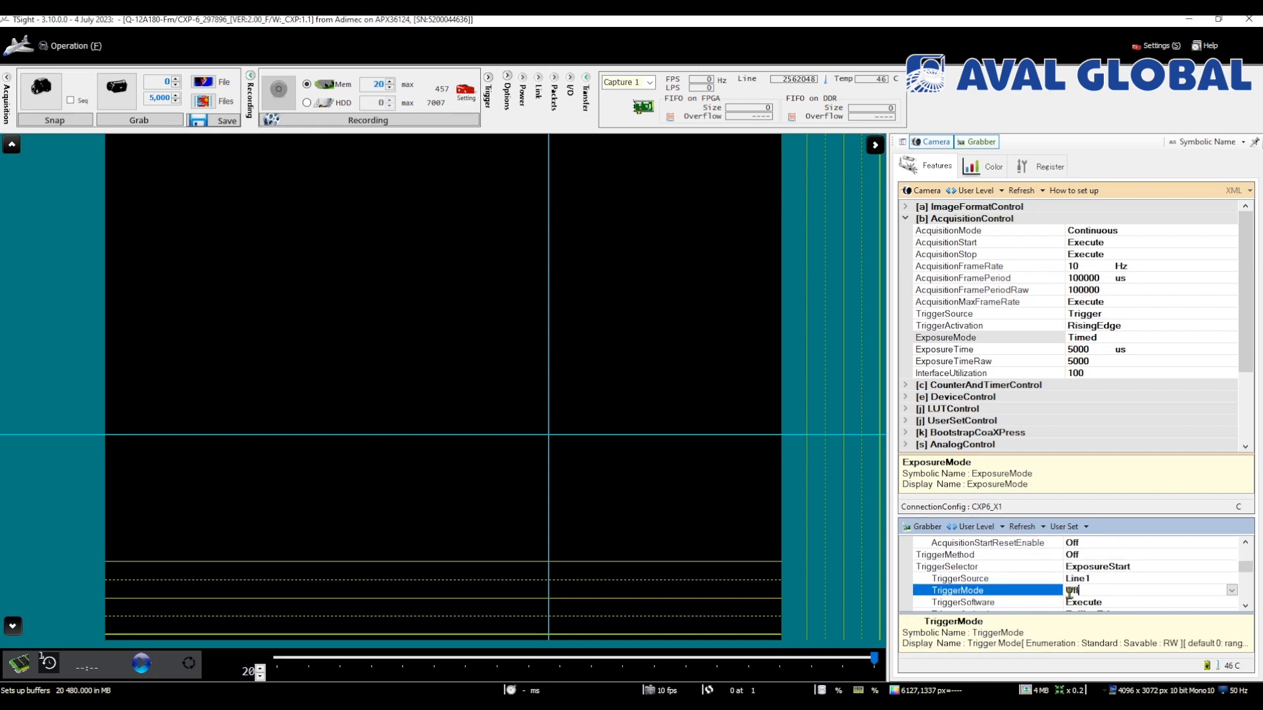
Read the guide's section on TriggerWidth controlled by FG Timed, covering its camera and grabber settings, and close the guide
key("alt+Tab")
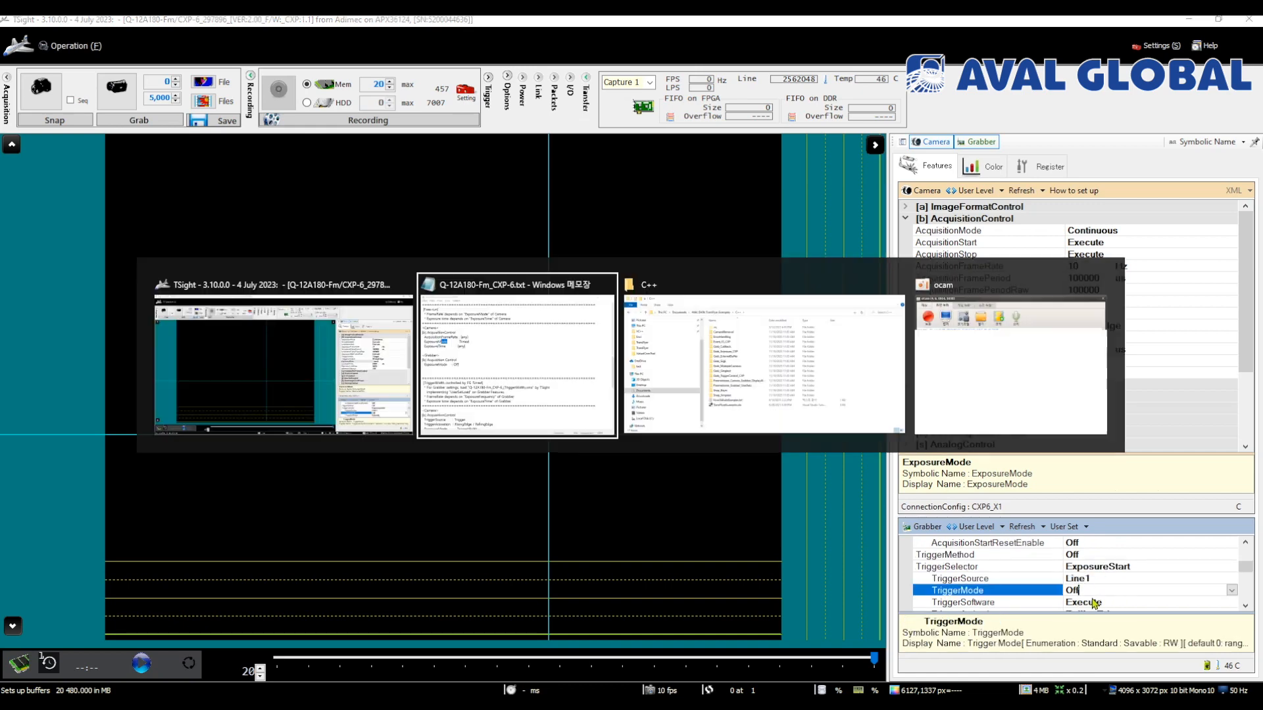
scroll(203, 435, "down", 4)
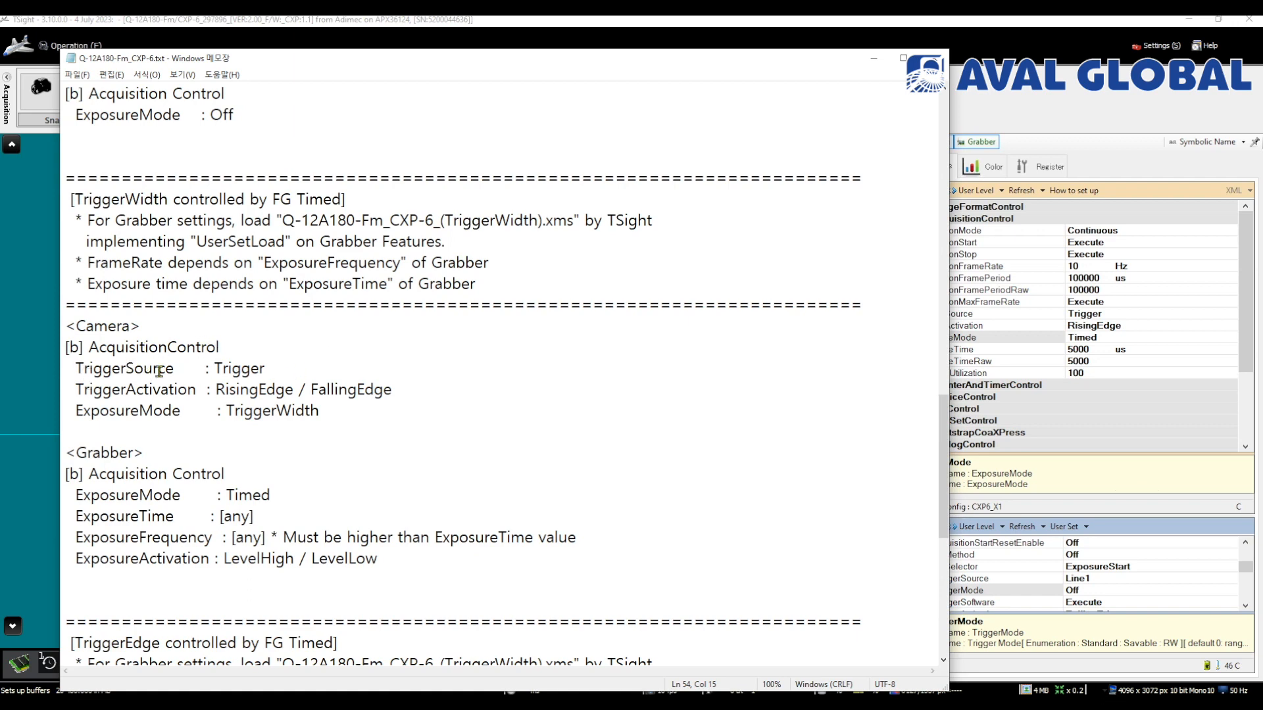
left_click(241, 368)
scroll(269, 529, "down", 2)
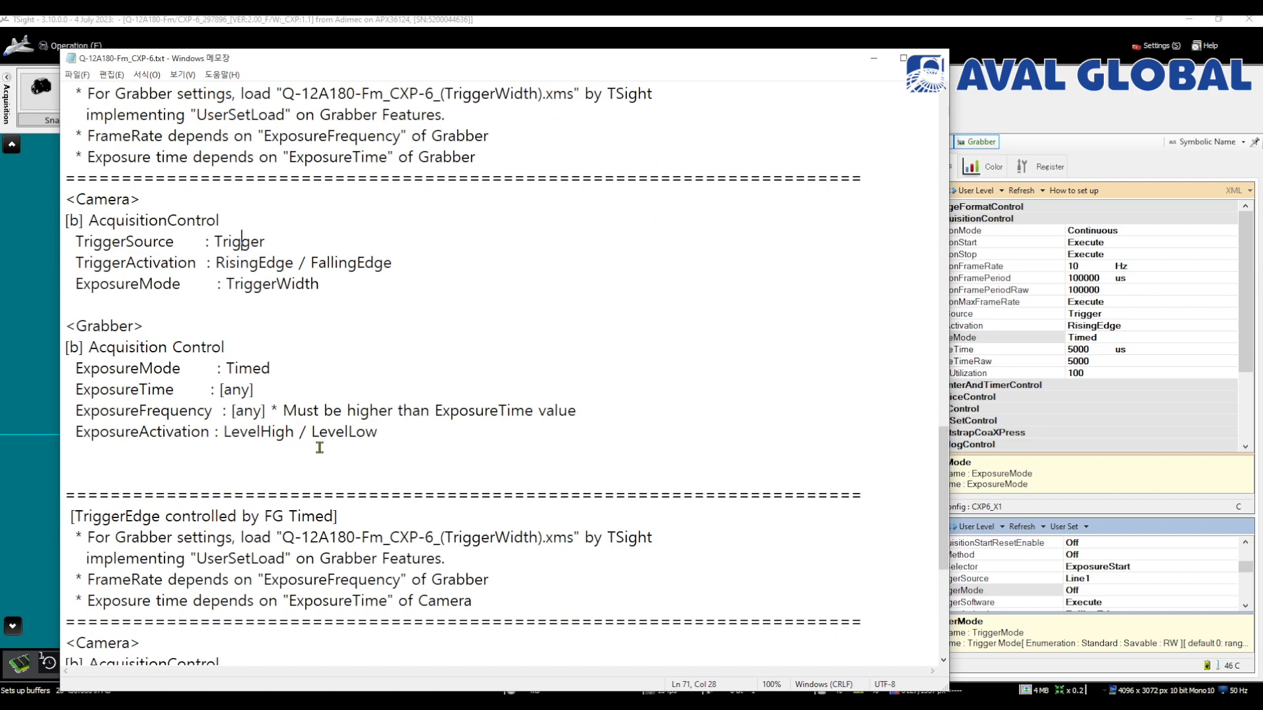
left_click(153, 434)
left_click(934, 58)
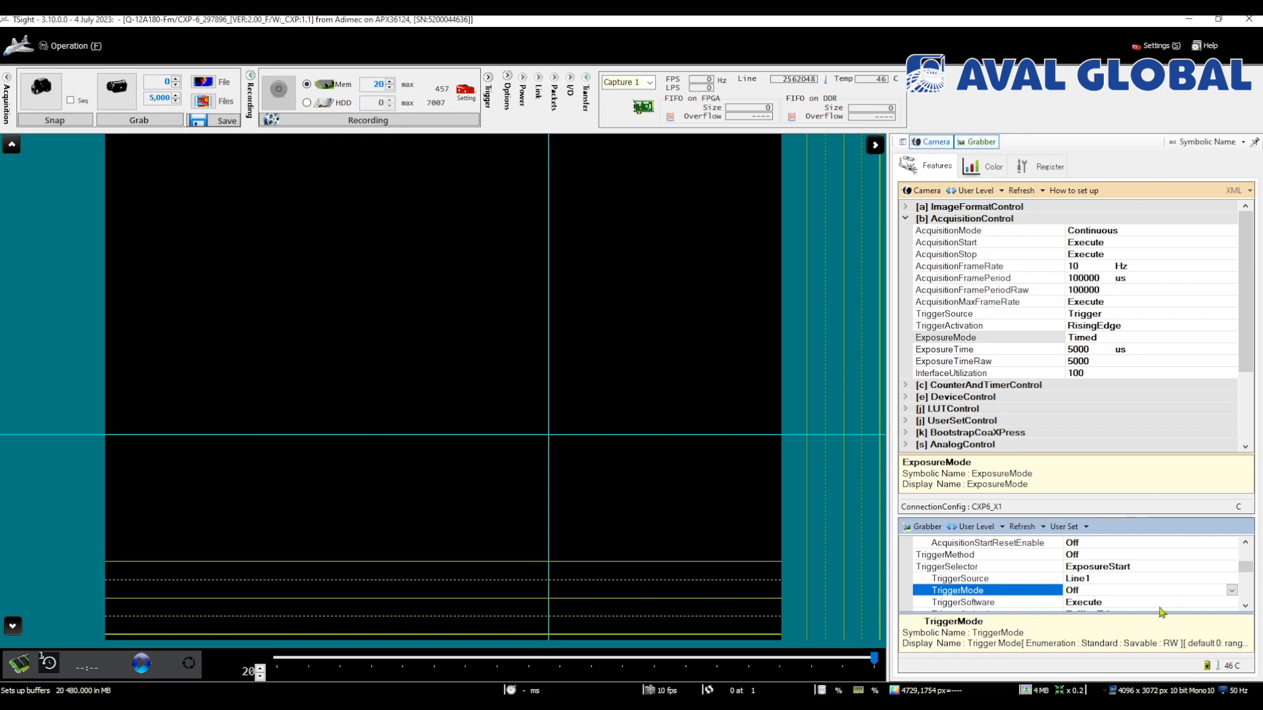
Enlarge the grabber feature list to view its categories and the Counter And Timer Control entries, then shrink the list again
left_click_drag(995, 516, 1020, 367)
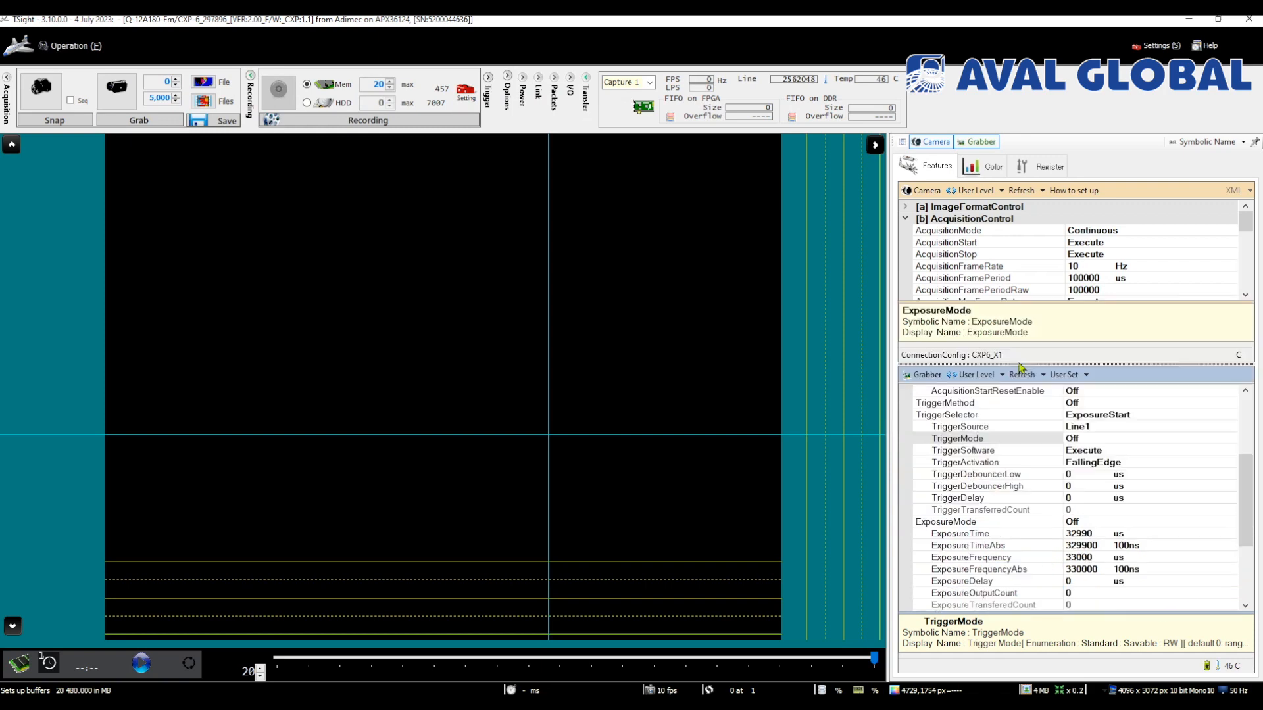
scroll(915, 450, "up", 4)
left_click(906, 403)
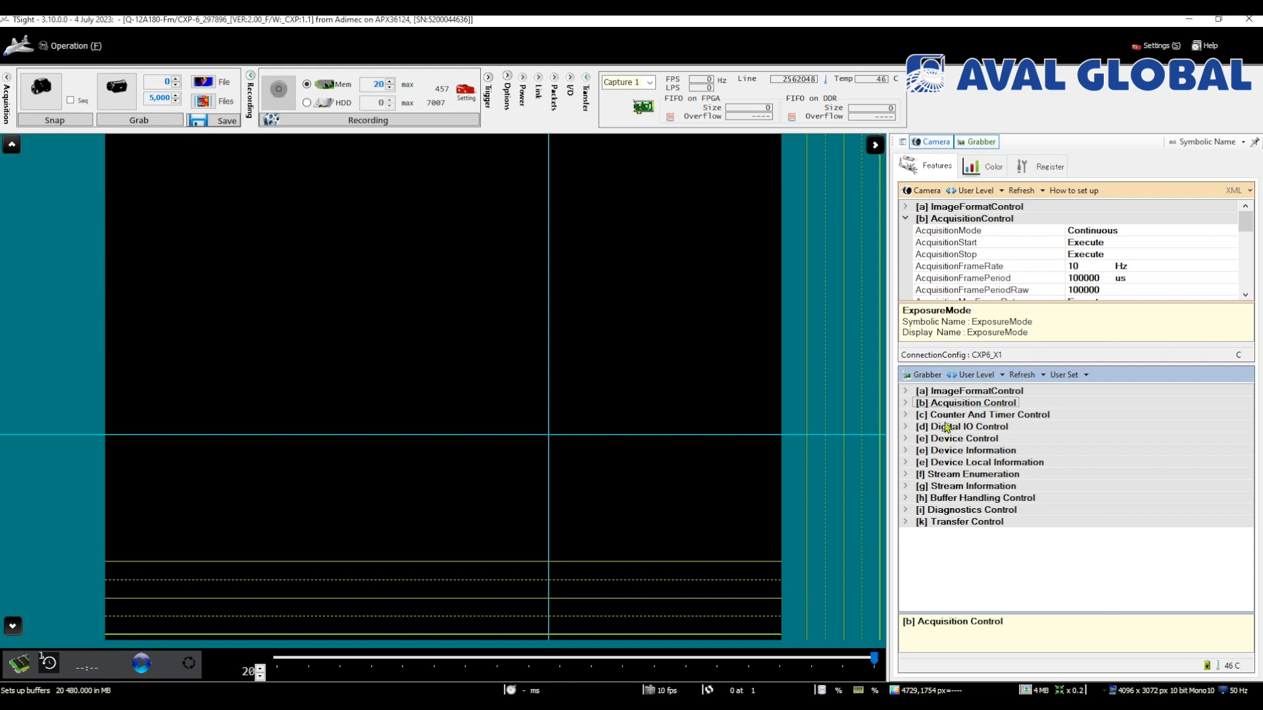
left_click(906, 415)
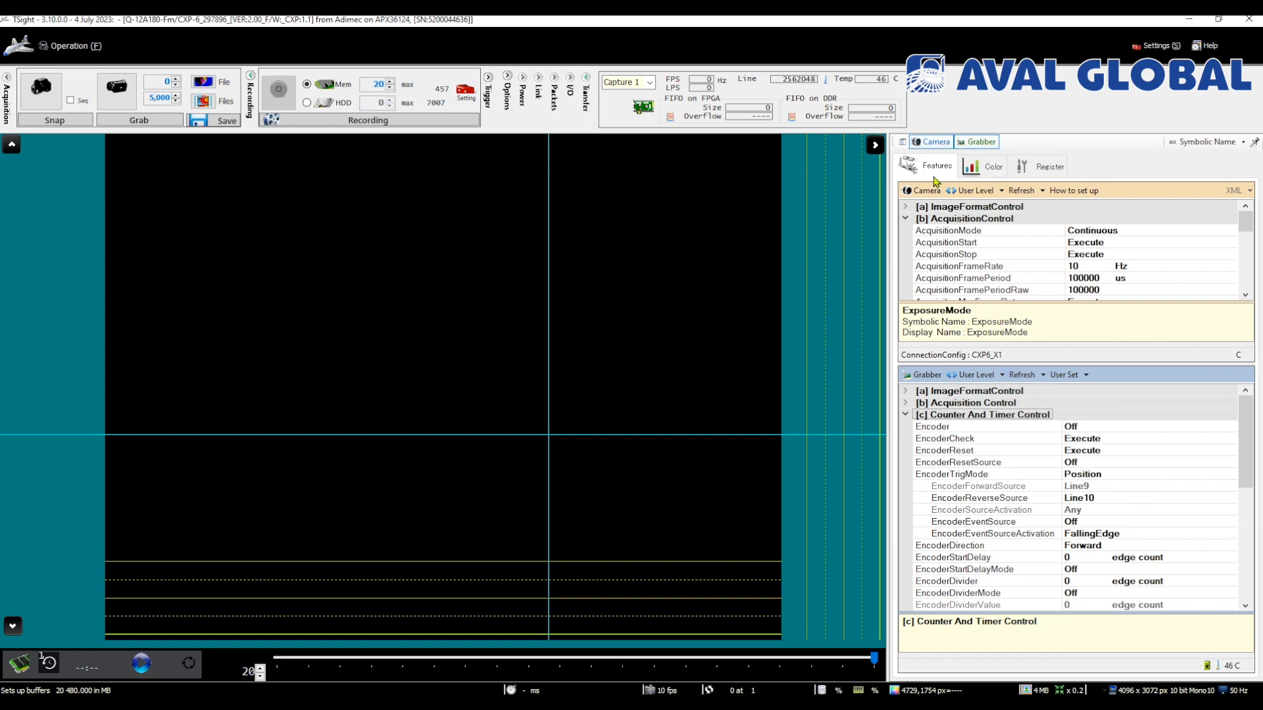
left_click(1028, 364)
left_click_drag(1016, 518, 1016, 518)
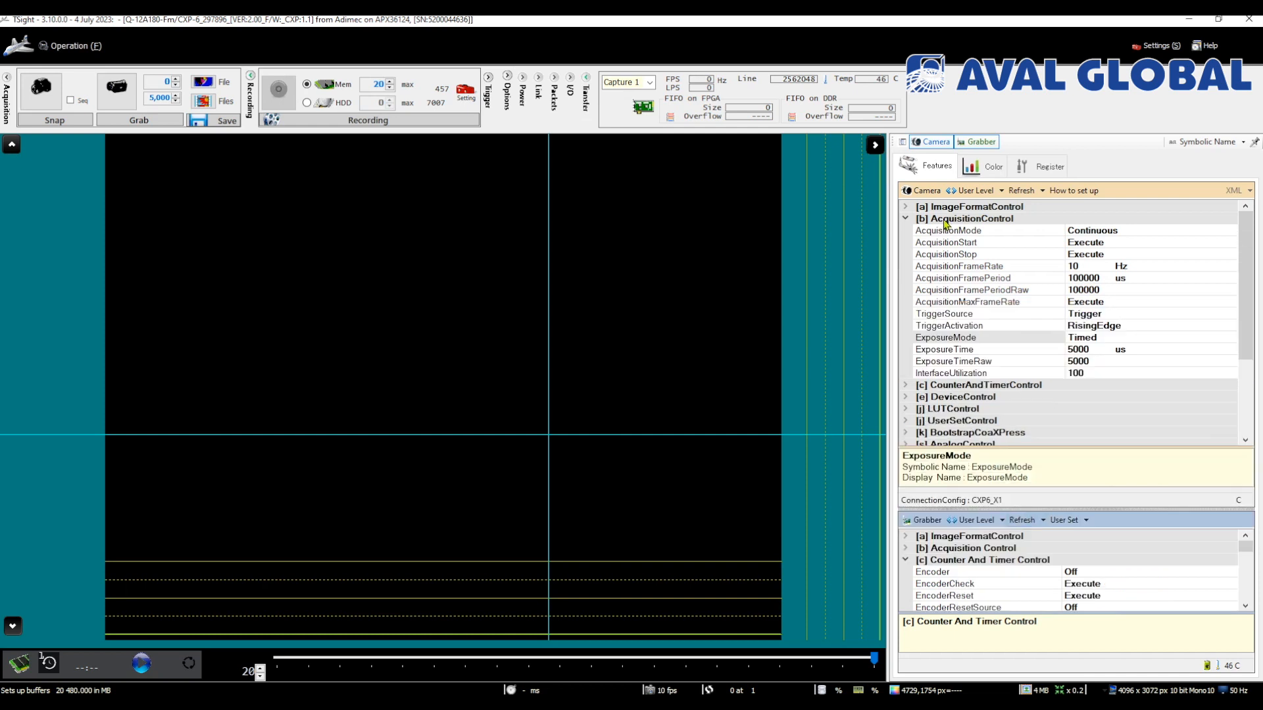
Collapse the camera's AcquisitionControl category and set PixelFormat to Mono8 under ImageFormatControl
left_click(906, 218)
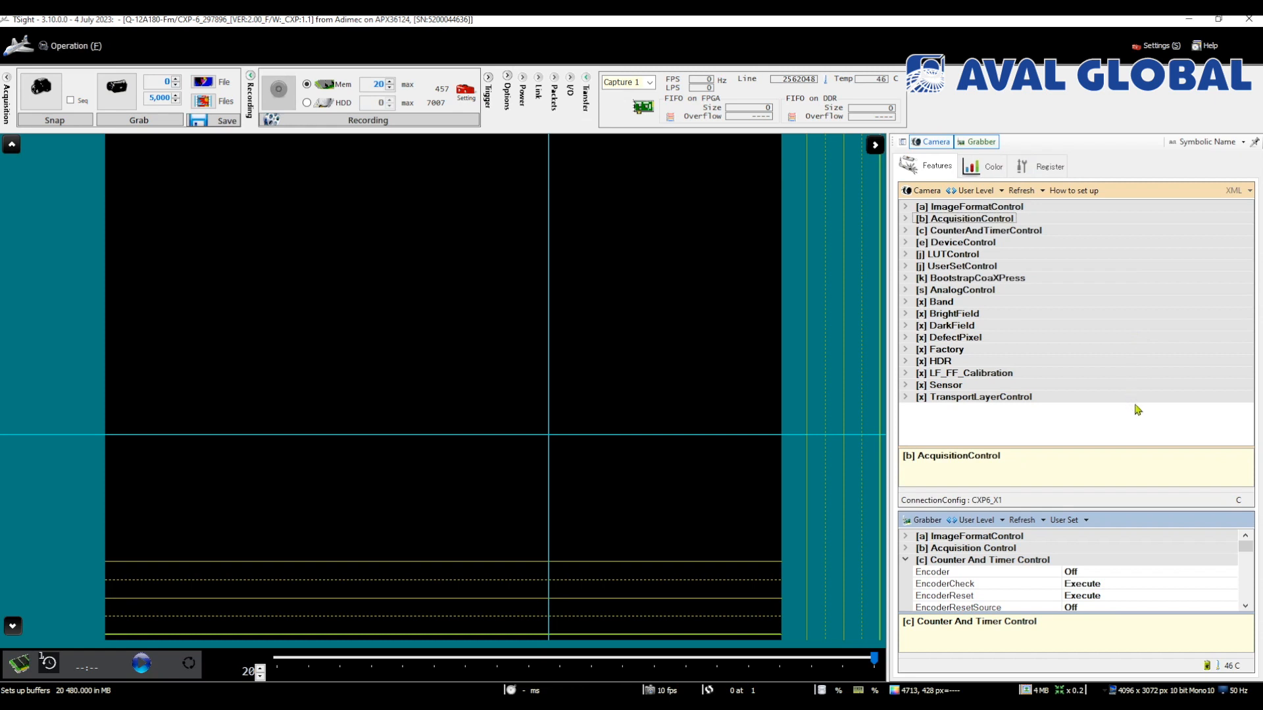
left_click(907, 210)
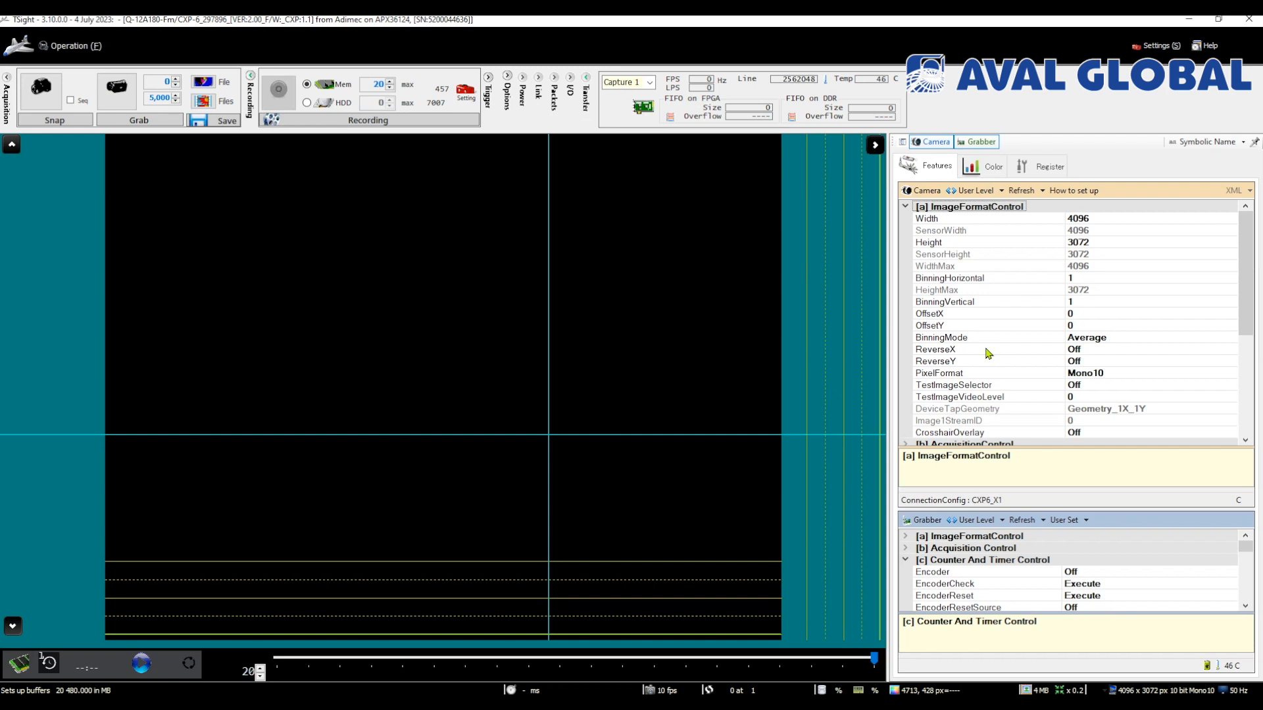
left_click(1162, 373)
left_click(1232, 373)
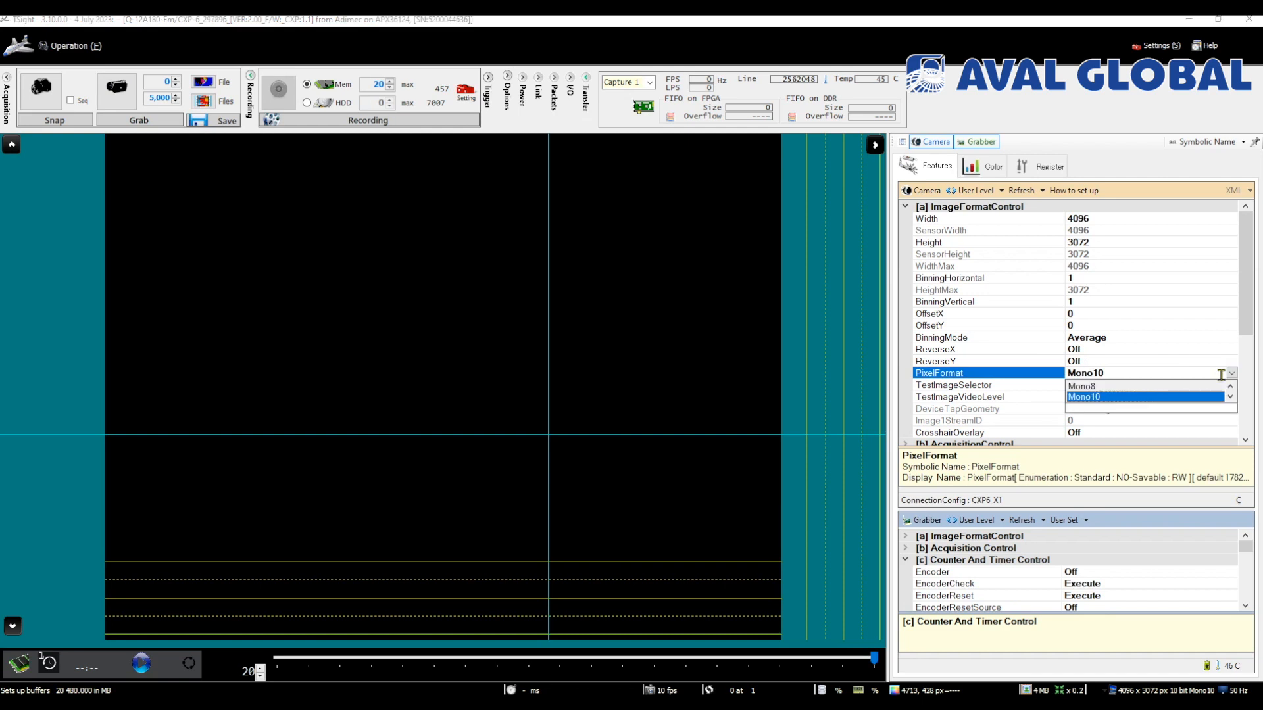
left_click(1104, 387)
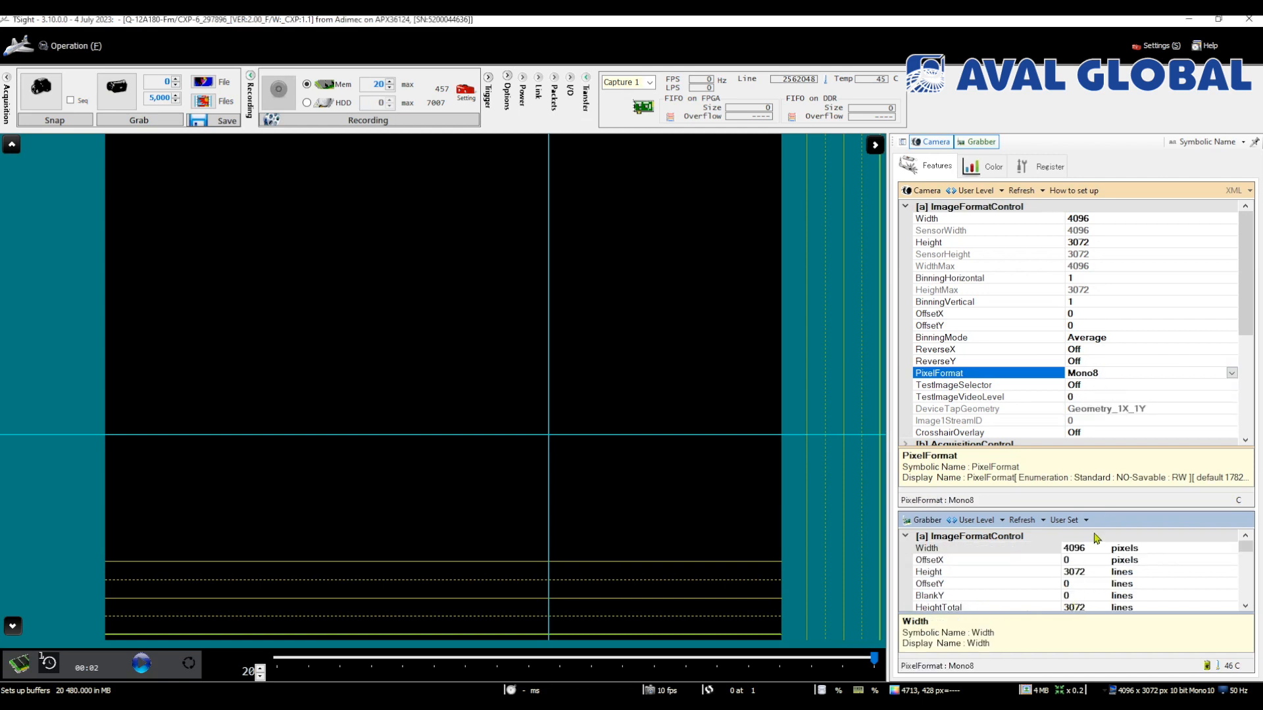
Check the grabber's PixelFormat under ImageFormatControl and start a continuous grab
left_click(907, 539)
scroll(1082, 566, "down", 2)
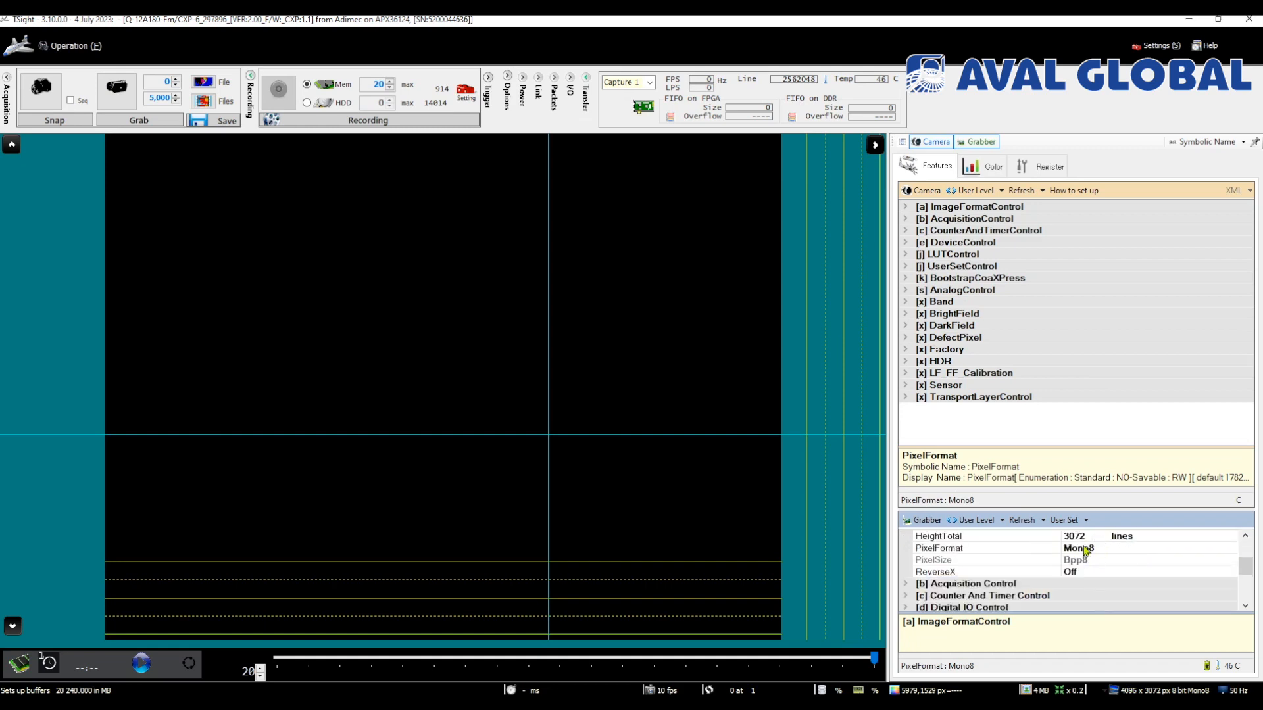
left_click(1105, 551)
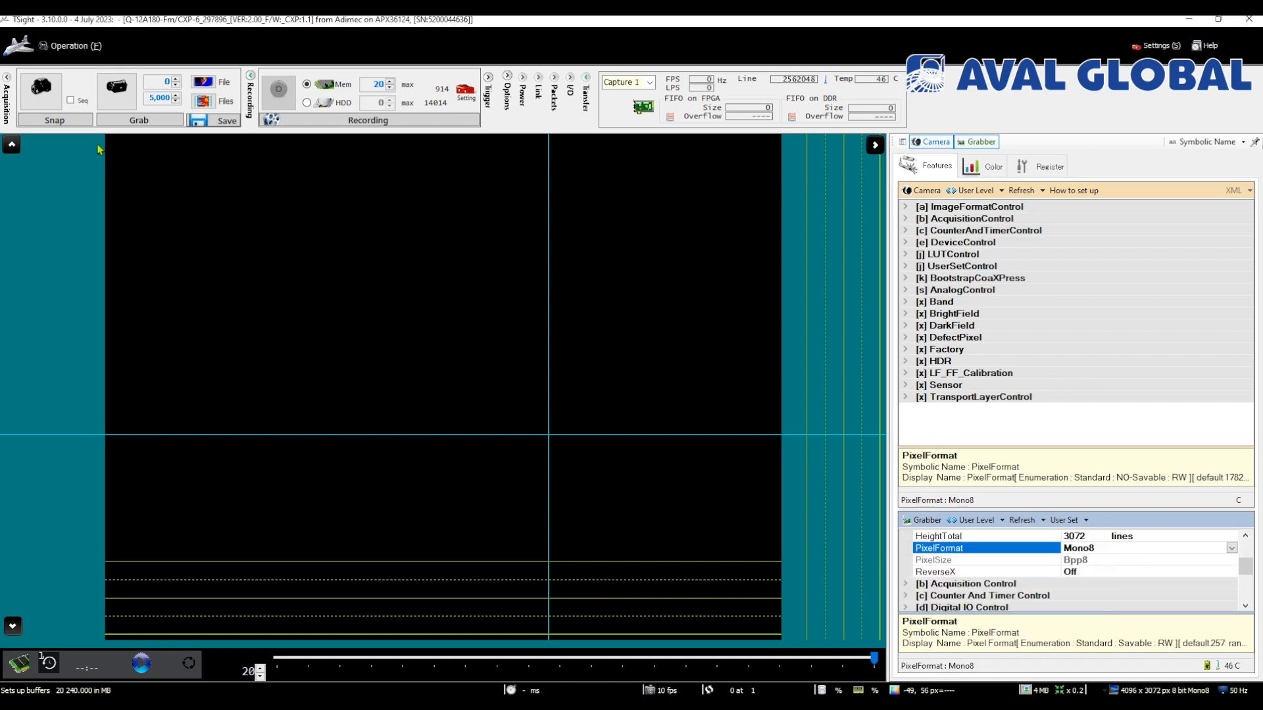
left_click(117, 91)
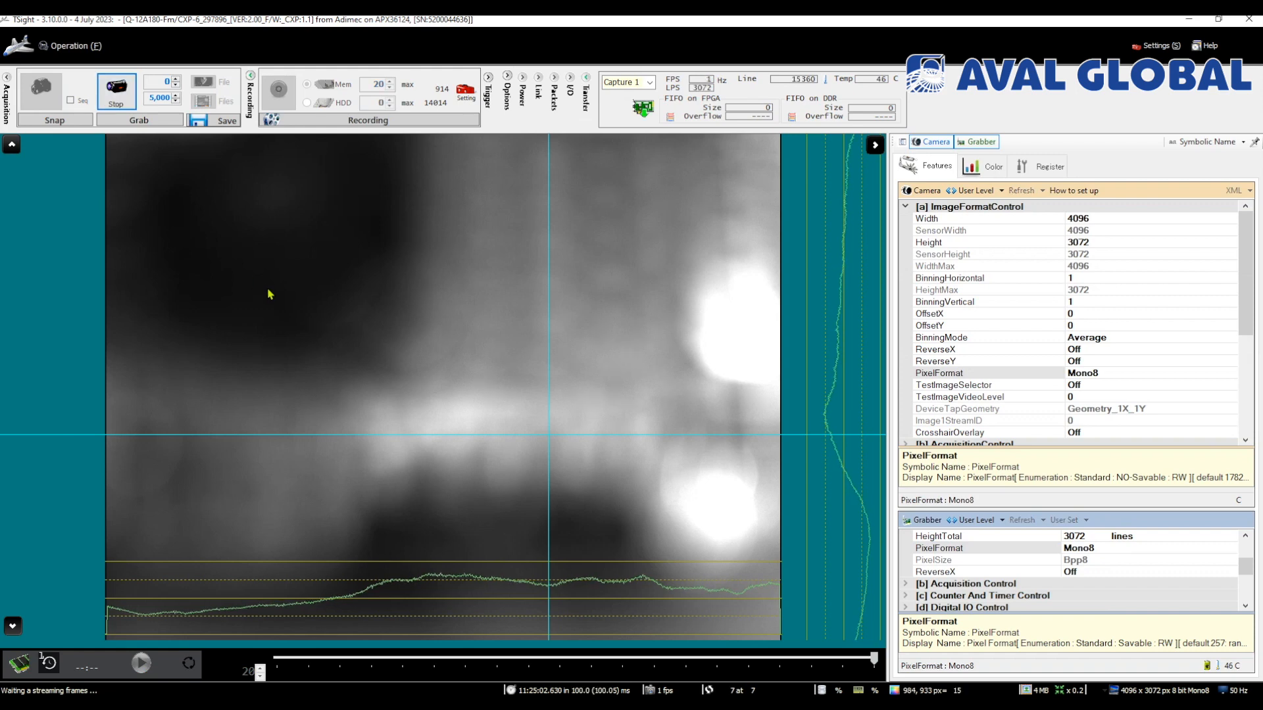